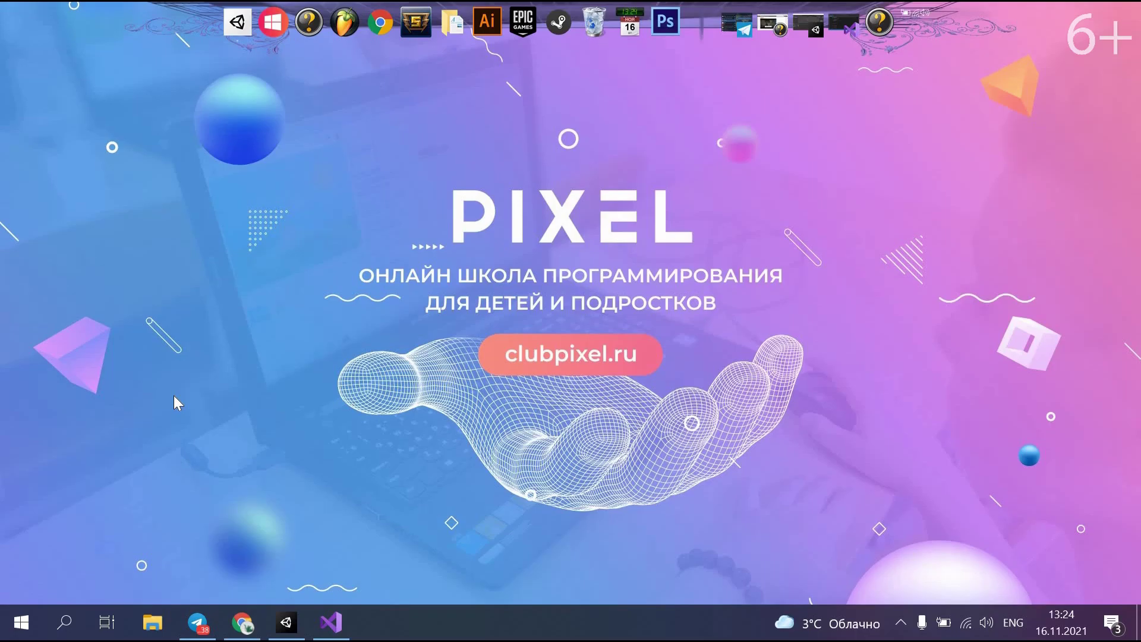
Step: Add a Canvas to the scene and a UI Button inside it
{"action": "left_click", "coordinate": [301, 622]}
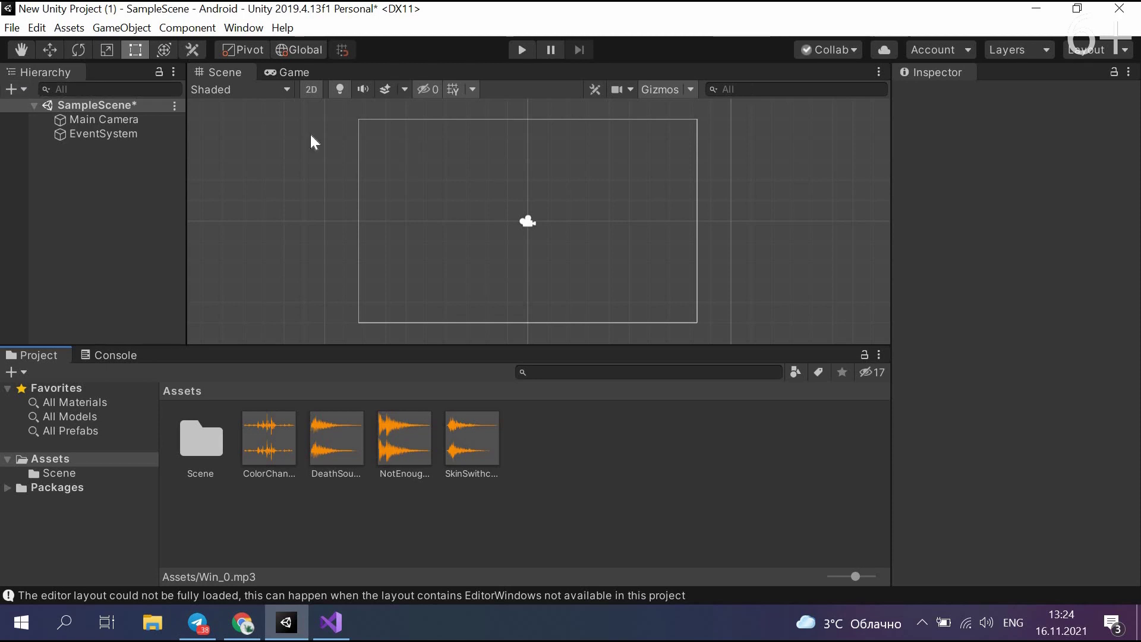
{"action": "left_click", "coordinate": [19, 87]}
{"action": "mouse_move", "coordinate": [53, 257]}
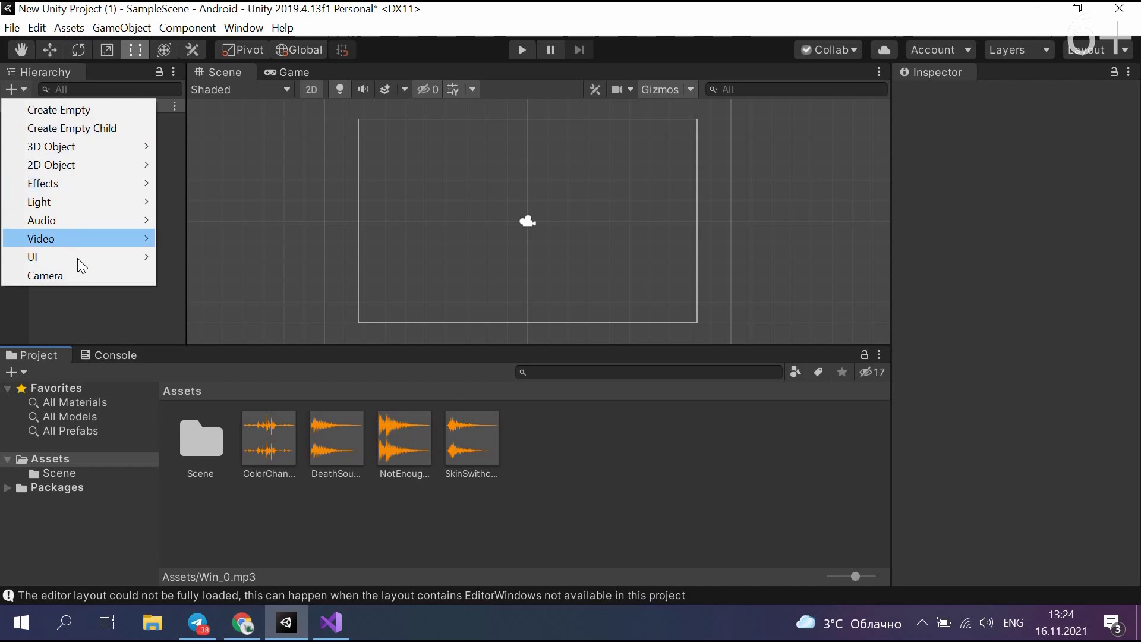
{"action": "left_click", "coordinate": [197, 496]}
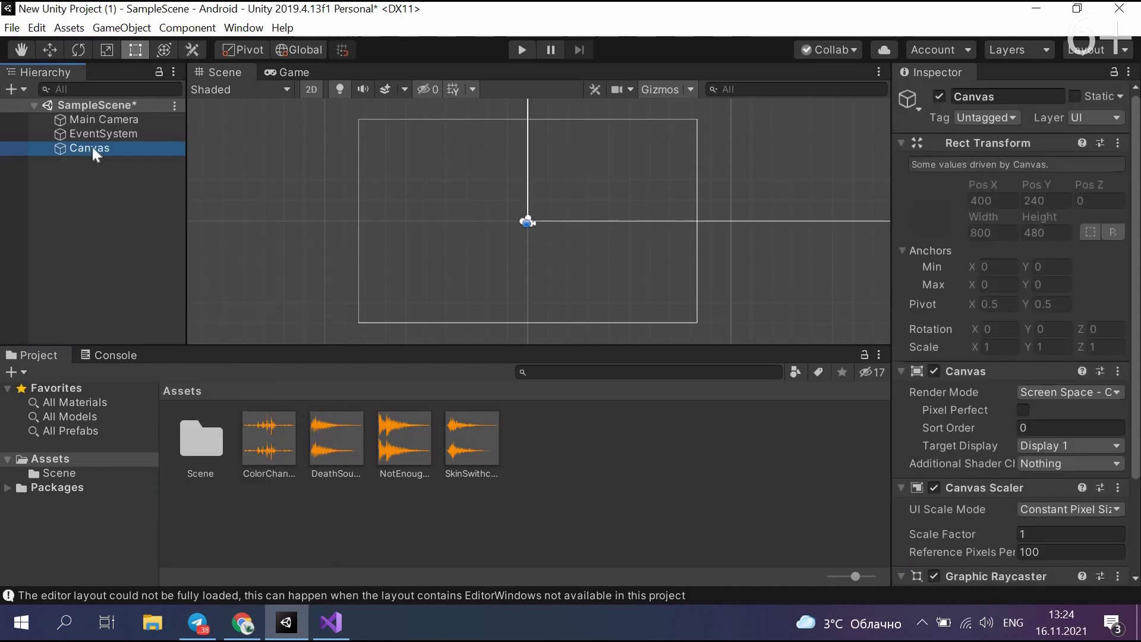
{"action": "right_click", "coordinate": [92, 148]}
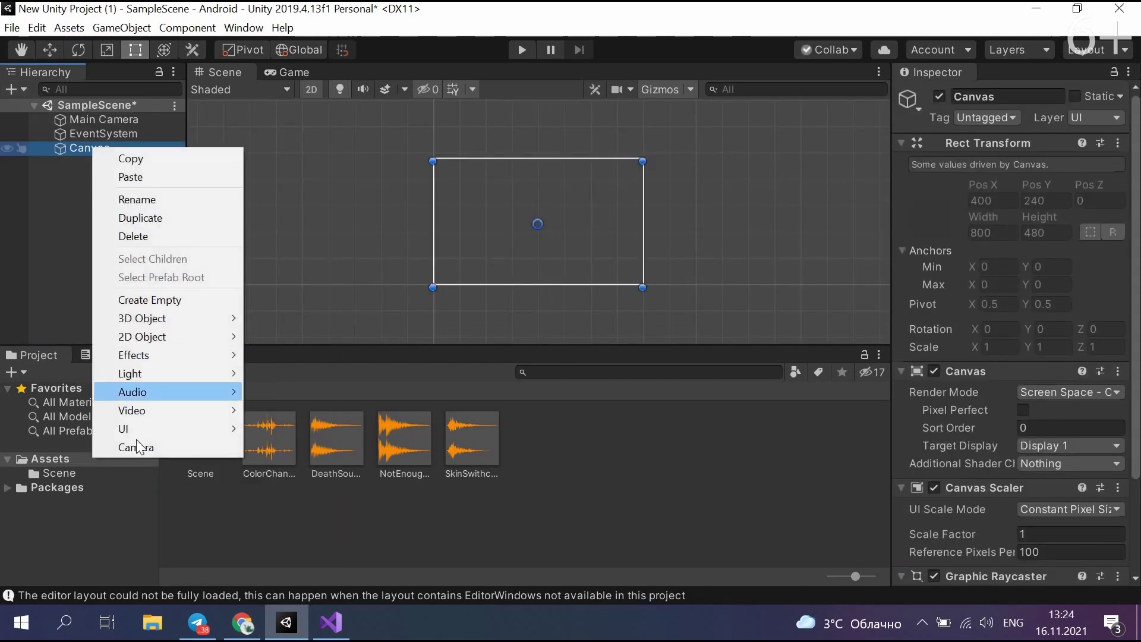
{"action": "mouse_move", "coordinate": [166, 428]}
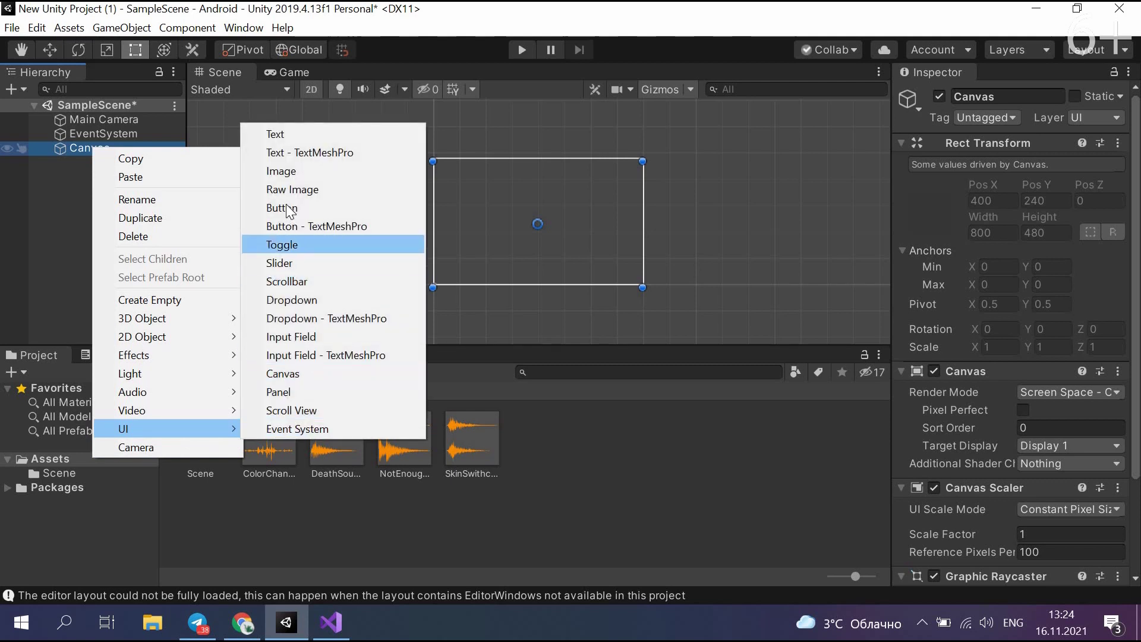
{"action": "left_click", "coordinate": [288, 209]}
Step: Change the Button's Text label to 'One'
{"action": "double_click", "coordinate": [95, 161]}
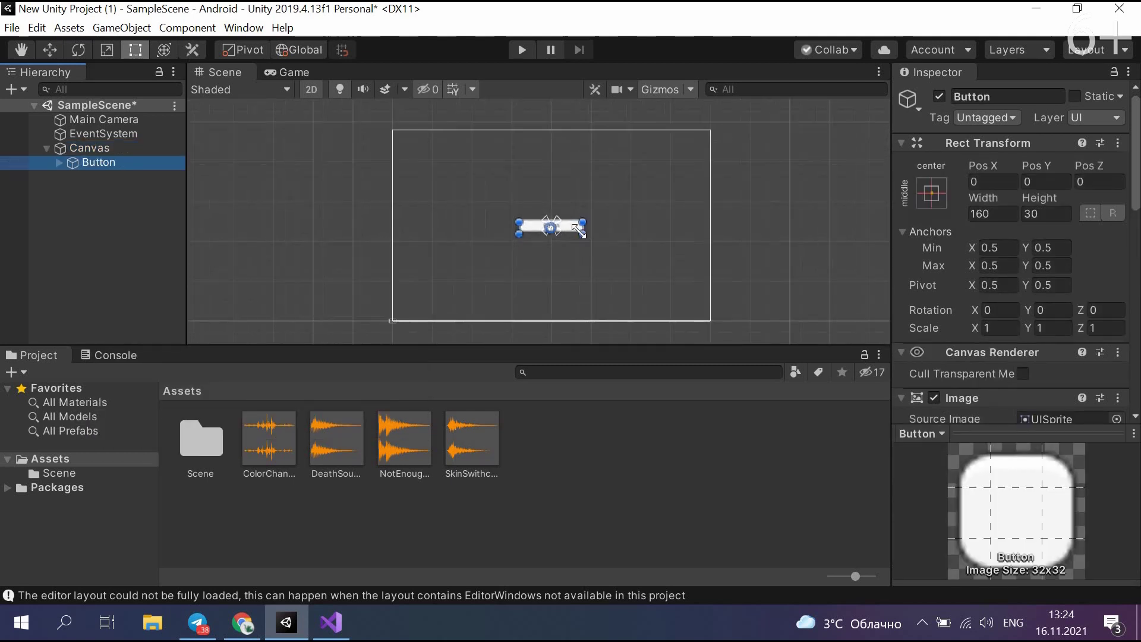
{"action": "left_click", "coordinate": [58, 163]}
{"action": "left_click", "coordinate": [95, 175]}
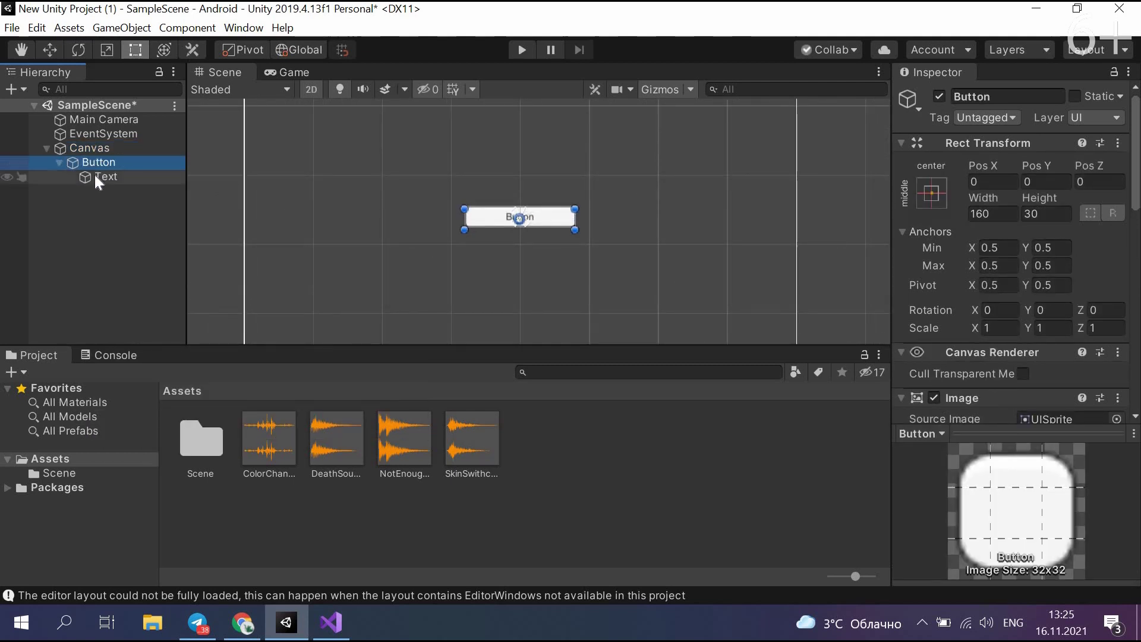
{"action": "left_click", "coordinate": [967, 118]}
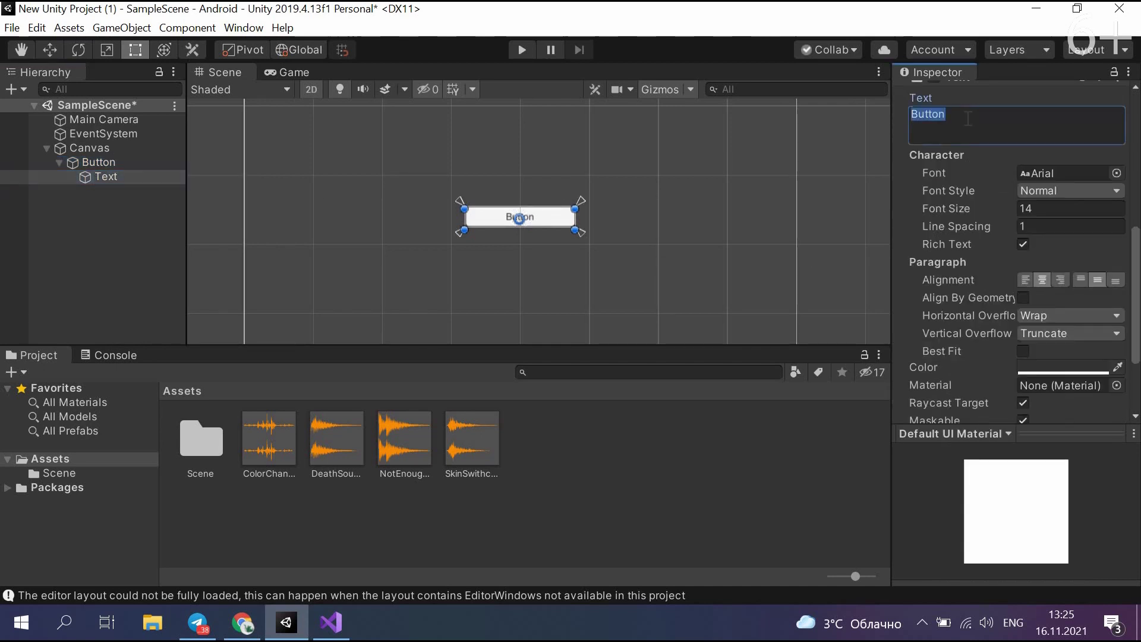
{"action": "type", "text": "O"}
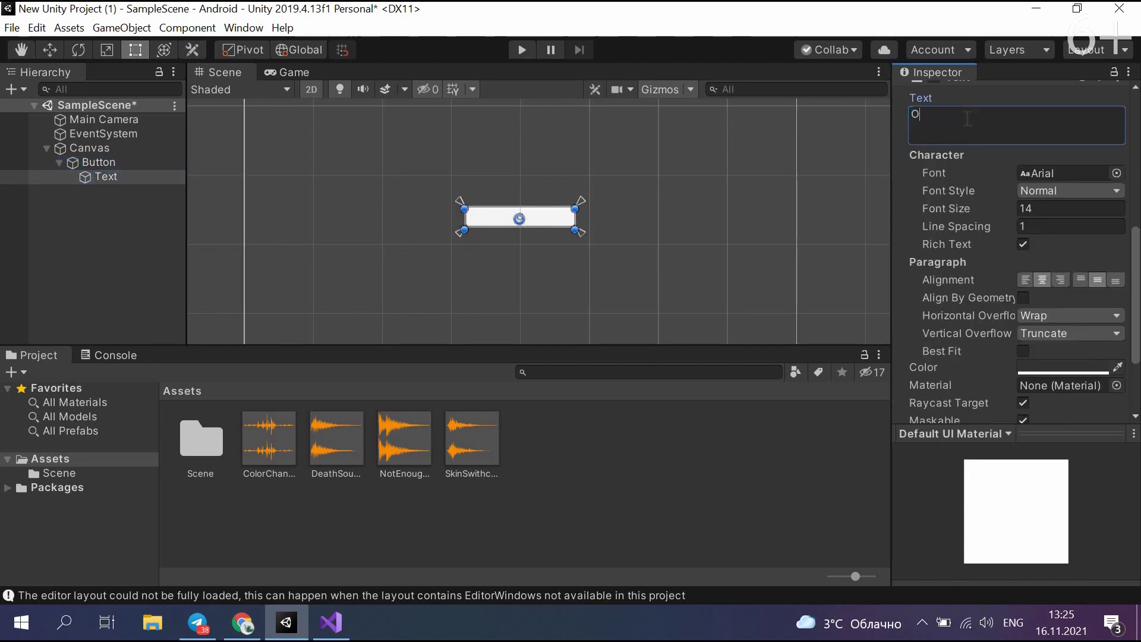
{"action": "type", "text": "eal"}
{"action": "left_click", "coordinate": [98, 167]}
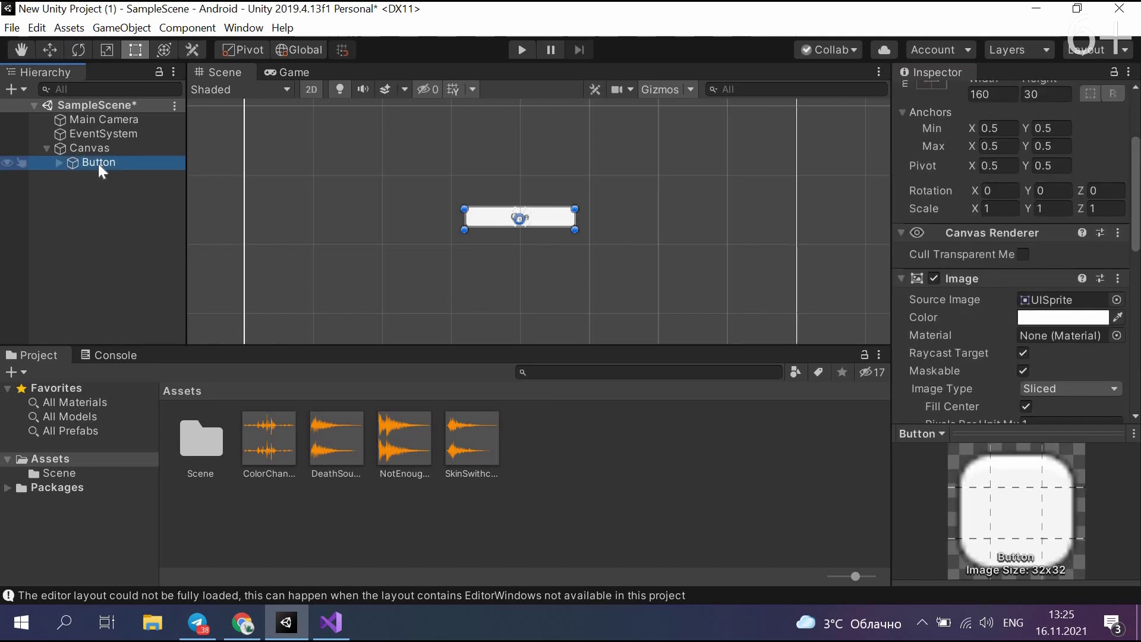
Step: Duplicate the Button into four copies and stack them vertically on the Canvas
{"action": "key", "text": "ctrl+d"}
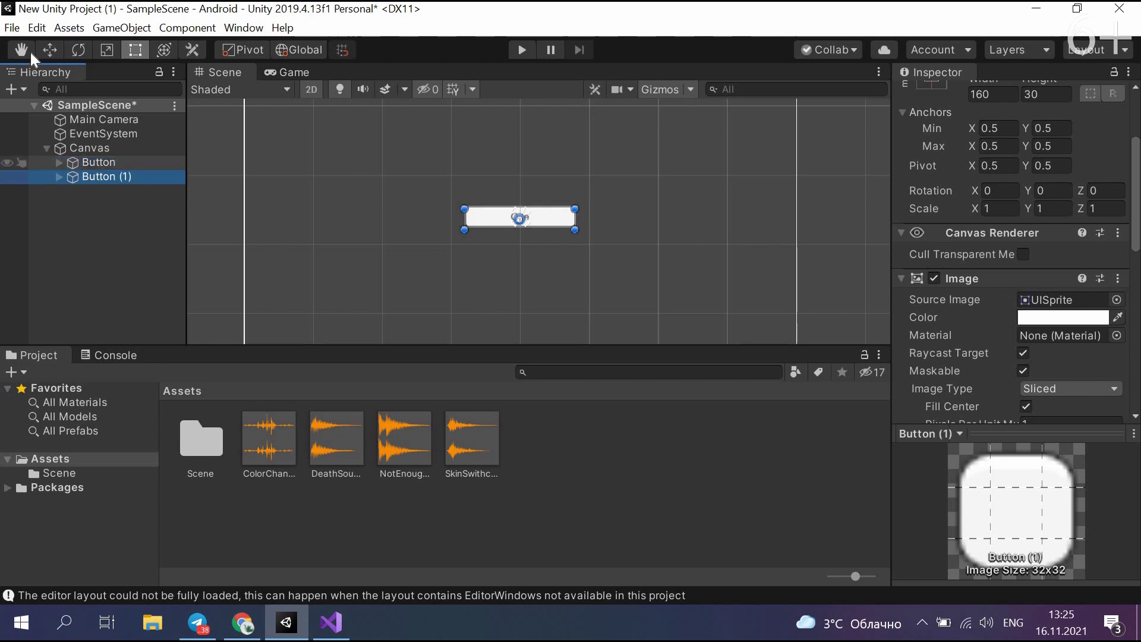
{"action": "left_click", "coordinate": [48, 51]}
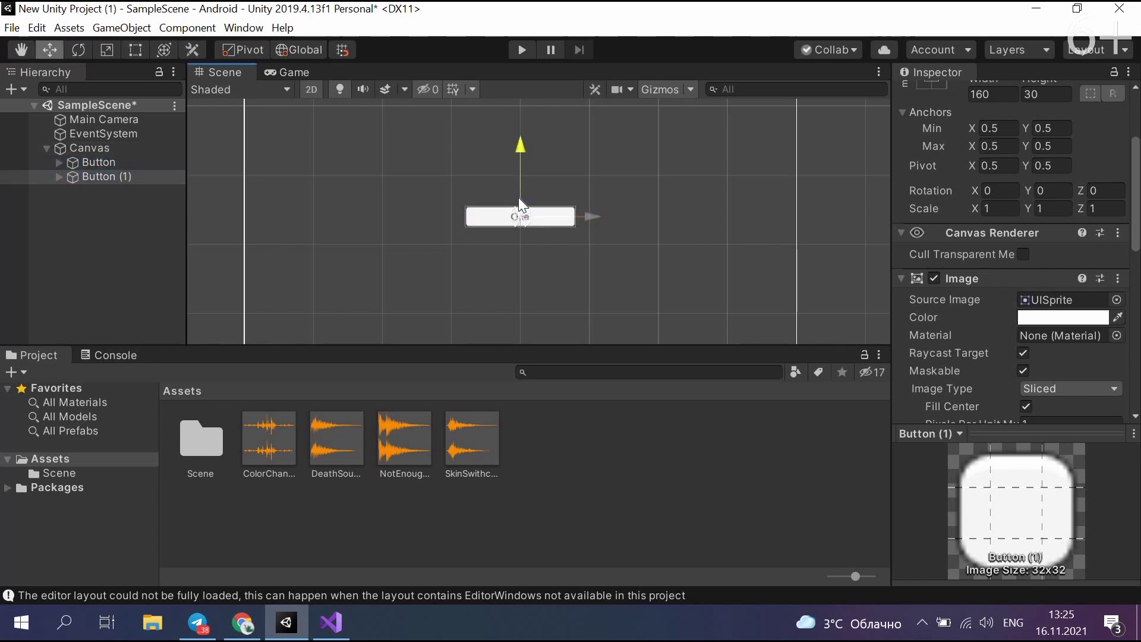
{"action": "left_click_drag", "start_coordinate": [520, 159], "coordinate": [516, 251]}
{"action": "key", "text": "ctrl+d"}
{"action": "key", "text": "ctrl+d"}
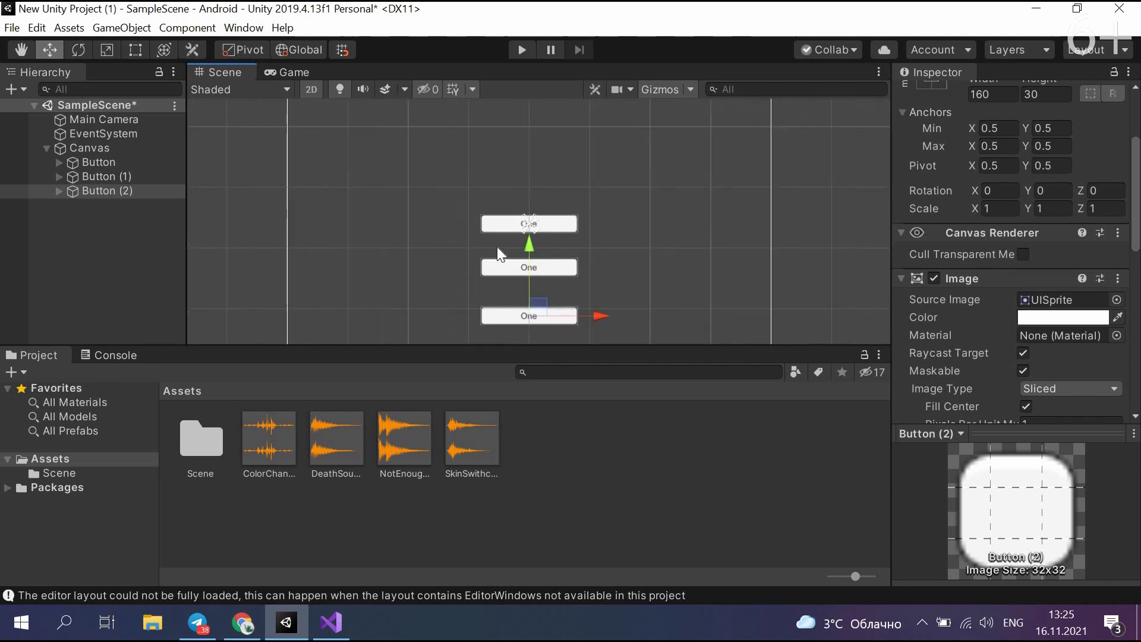
{"action": "scroll", "coordinate": [497, 247], "scroll_direction": "down", "scroll_amount": 3}
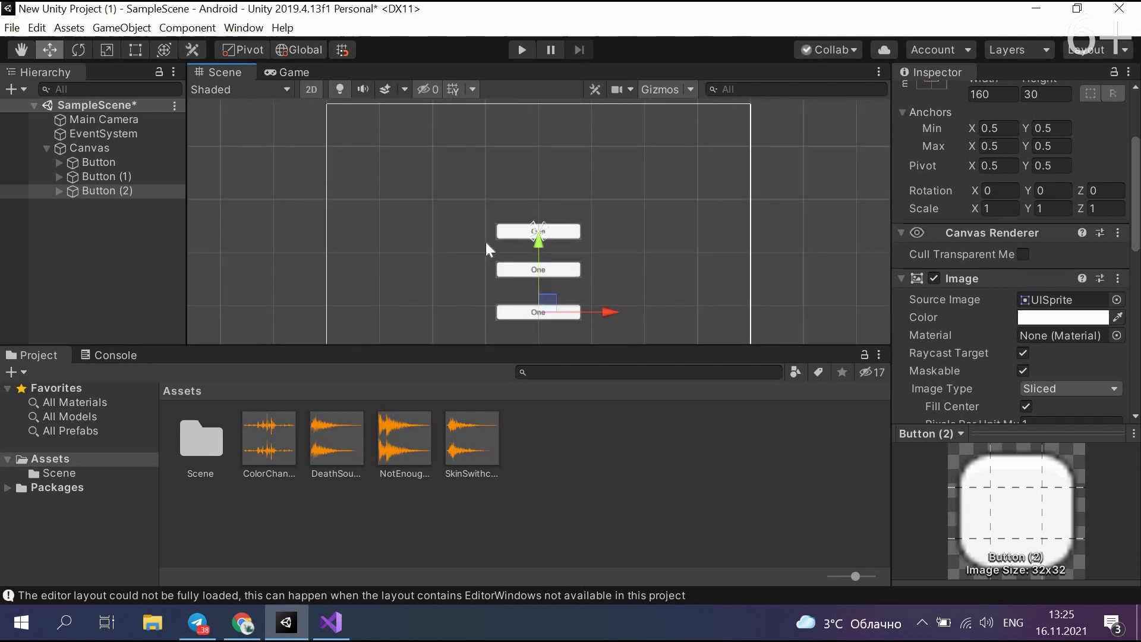
{"action": "left_click", "coordinate": [102, 165], "text": "shift"}
{"action": "left_click_drag", "start_coordinate": [548, 245], "coordinate": [547, 207]}
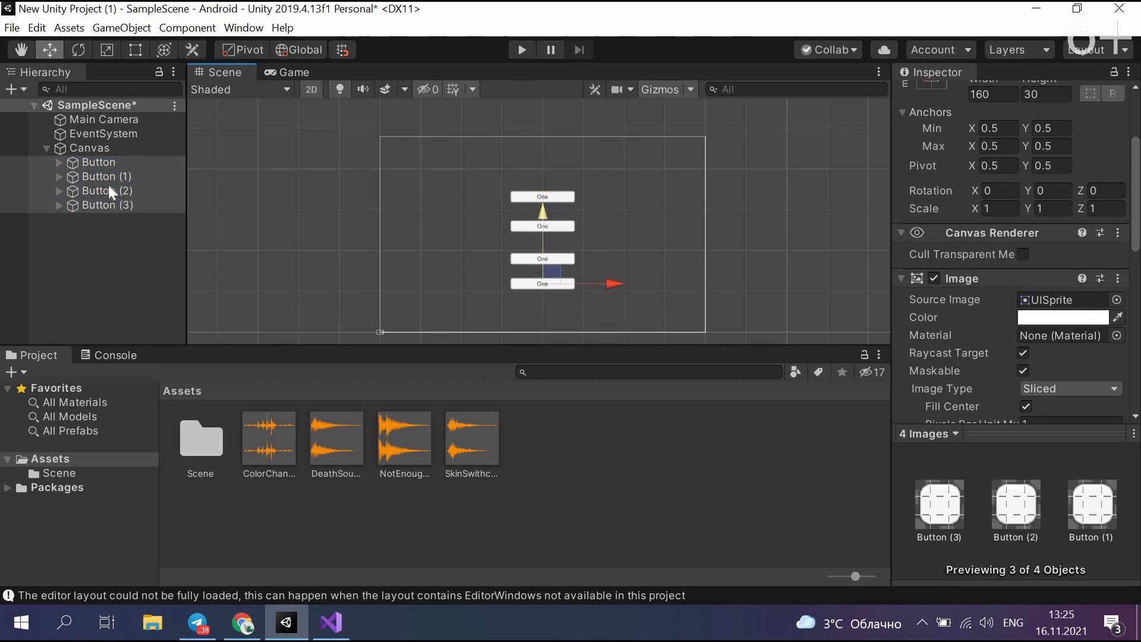
Step: Relabel the duplicate buttons 'Two', 'Tree' and 'Four'
{"action": "left_click", "coordinate": [59, 176]}
{"action": "left_click", "coordinate": [106, 191]}
{"action": "left_click", "coordinate": [940, 314]}
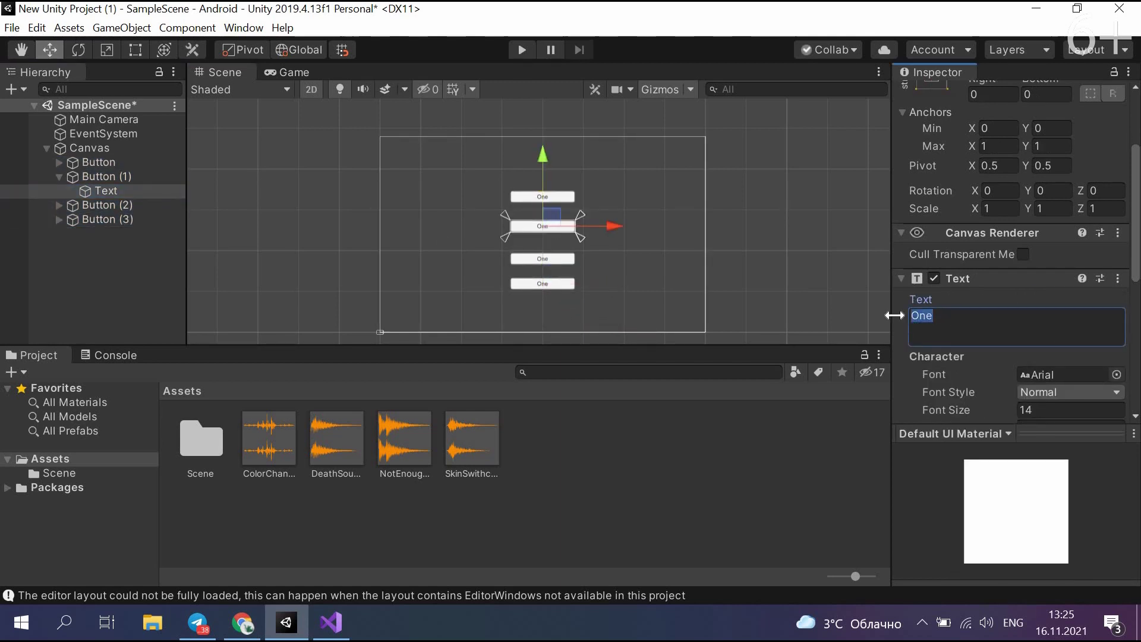
{"action": "type", "text": "Two"}
{"action": "left_click", "coordinate": [59, 204]}
{"action": "left_click", "coordinate": [509, 259]}
{"action": "left_click", "coordinate": [927, 315]}
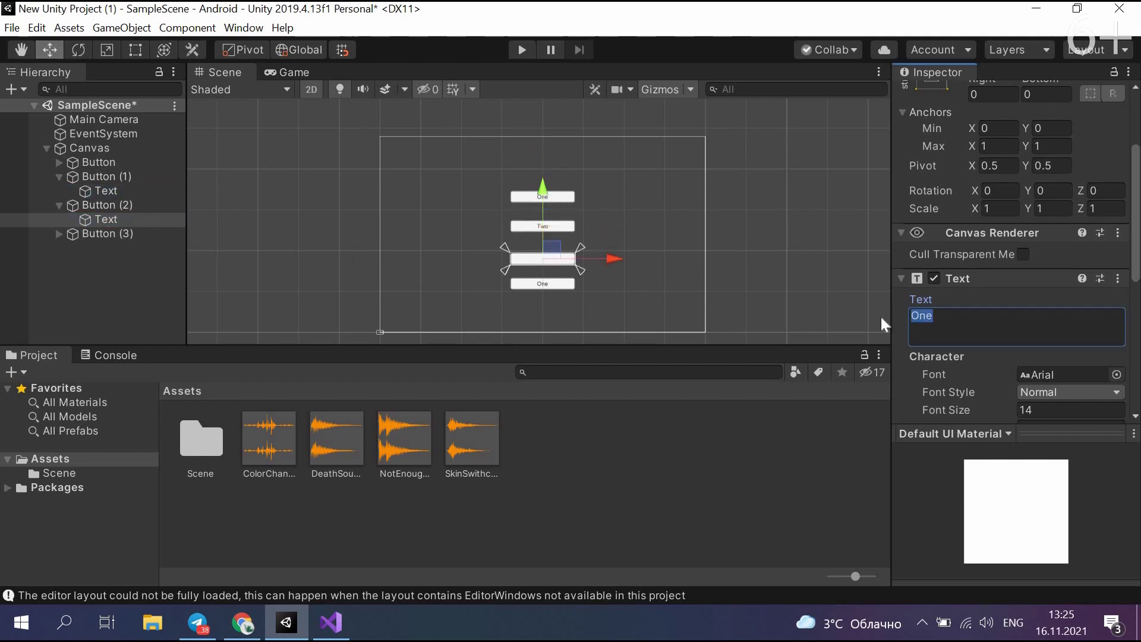
{"action": "type", "text": "Tree"}
{"action": "key", "text": "Tab"}
{"action": "type", "text": "Four"}
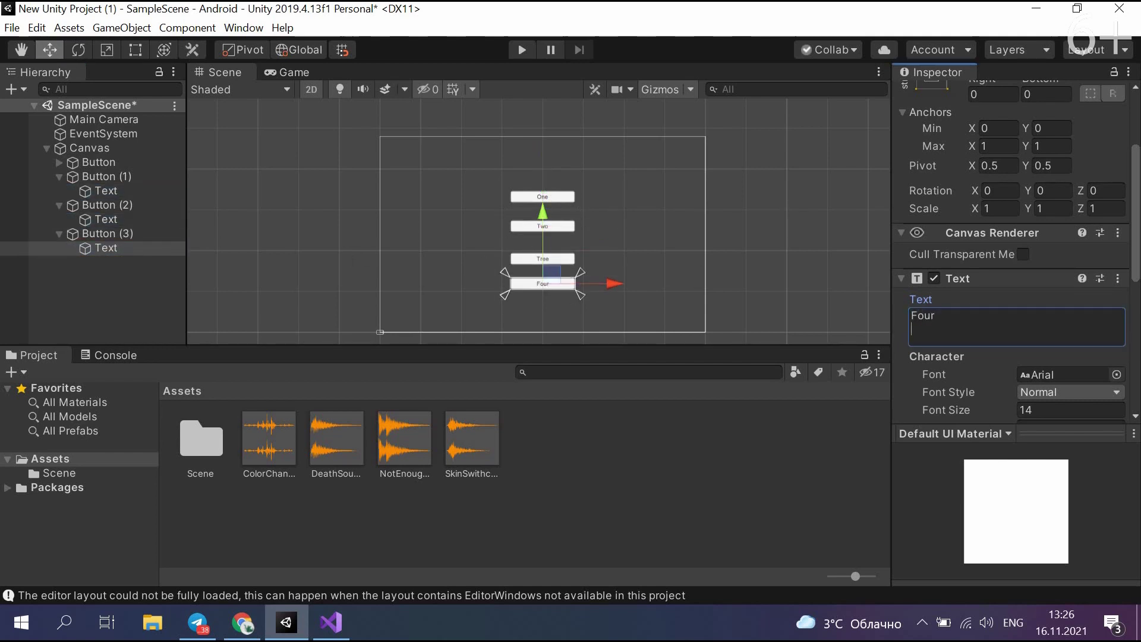
{"action": "left_click", "coordinate": [693, 432]}
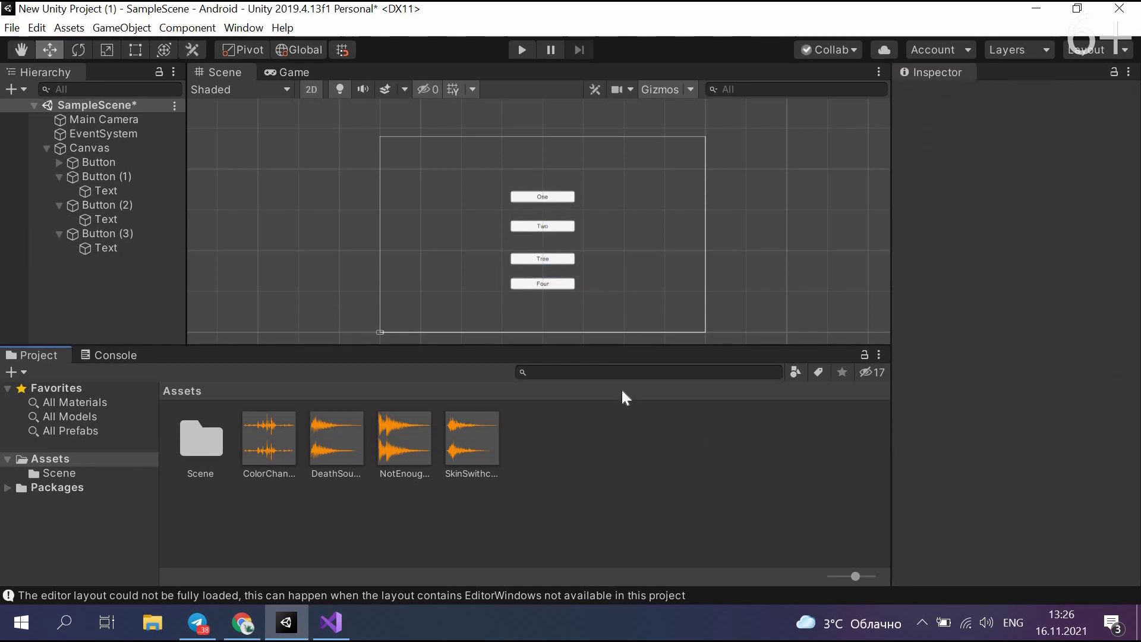
Step: Create a C# script named SoundManager in Assets, then inspect the Main Camera's components
{"action": "right_click", "coordinate": [562, 450]}
{"action": "mouse_move", "coordinate": [606, 54]}
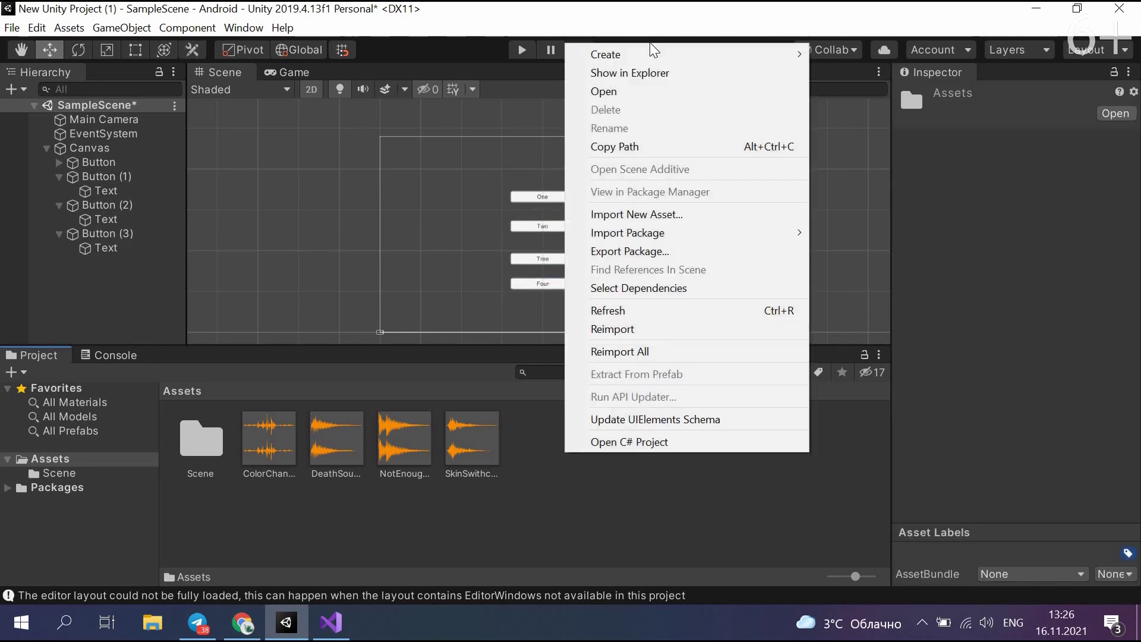
{"action": "left_click", "coordinate": [838, 64]}
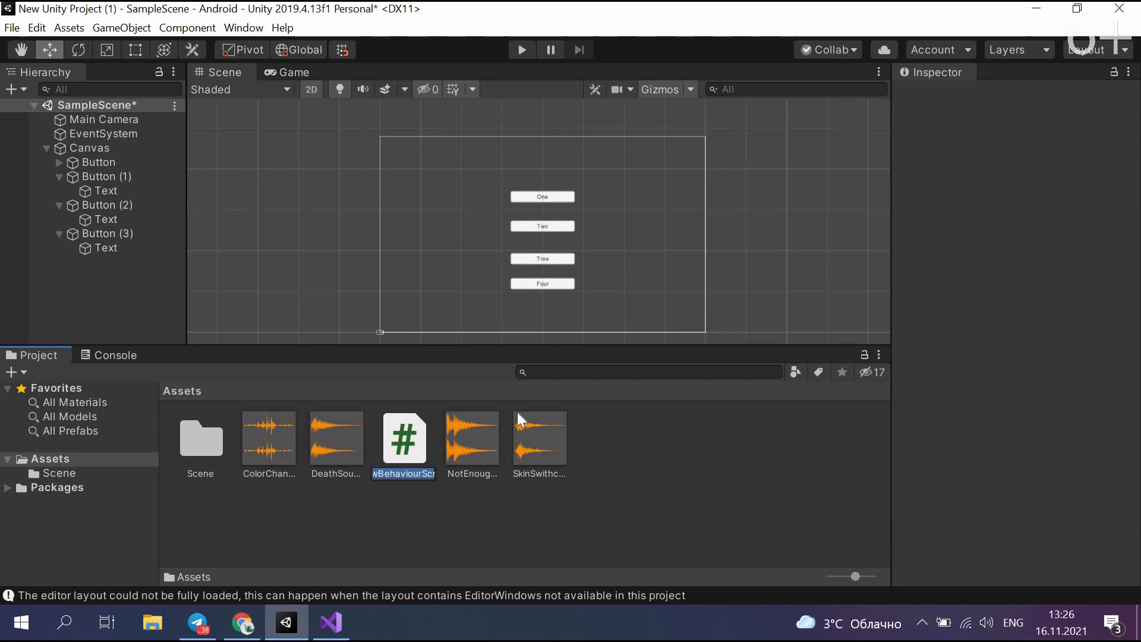
{"action": "type", "text": "Sound"}
{"action": "type", "text": "Manager"}
{"action": "key", "text": "Return"}
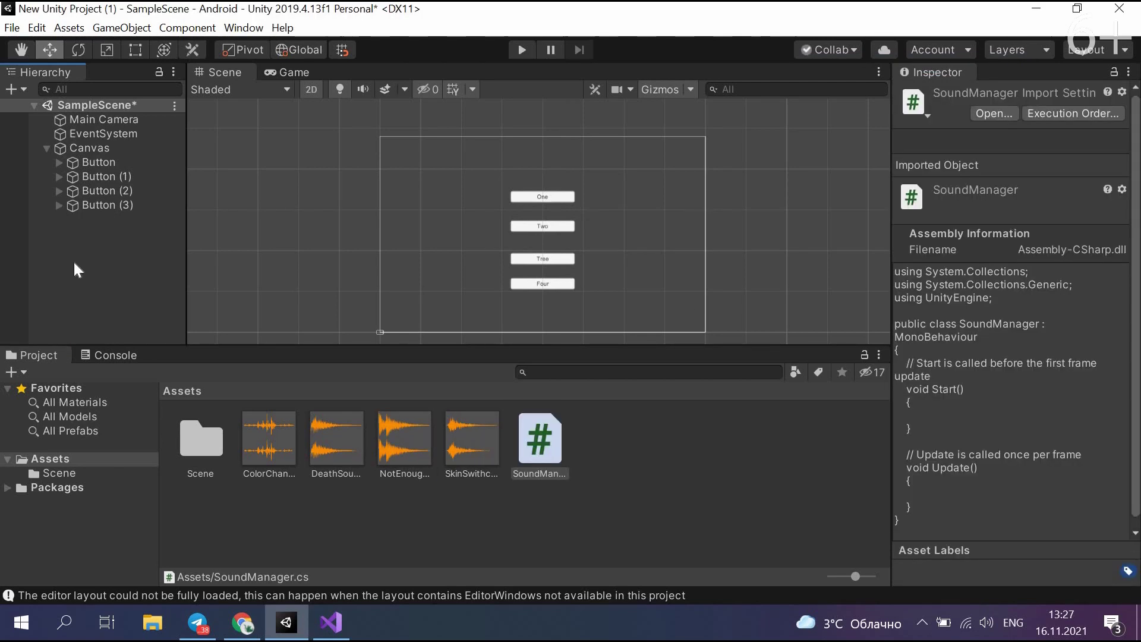
{"action": "left_click", "coordinate": [116, 121]}
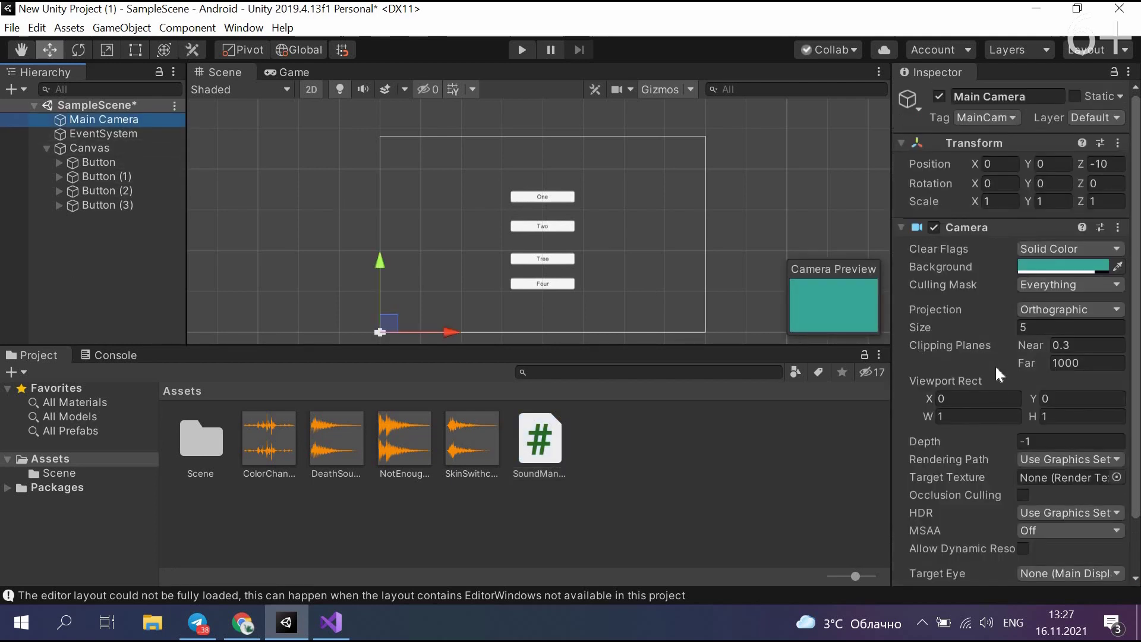
{"action": "scroll", "coordinate": [996, 366], "scroll_direction": "down", "scroll_amount": 2}
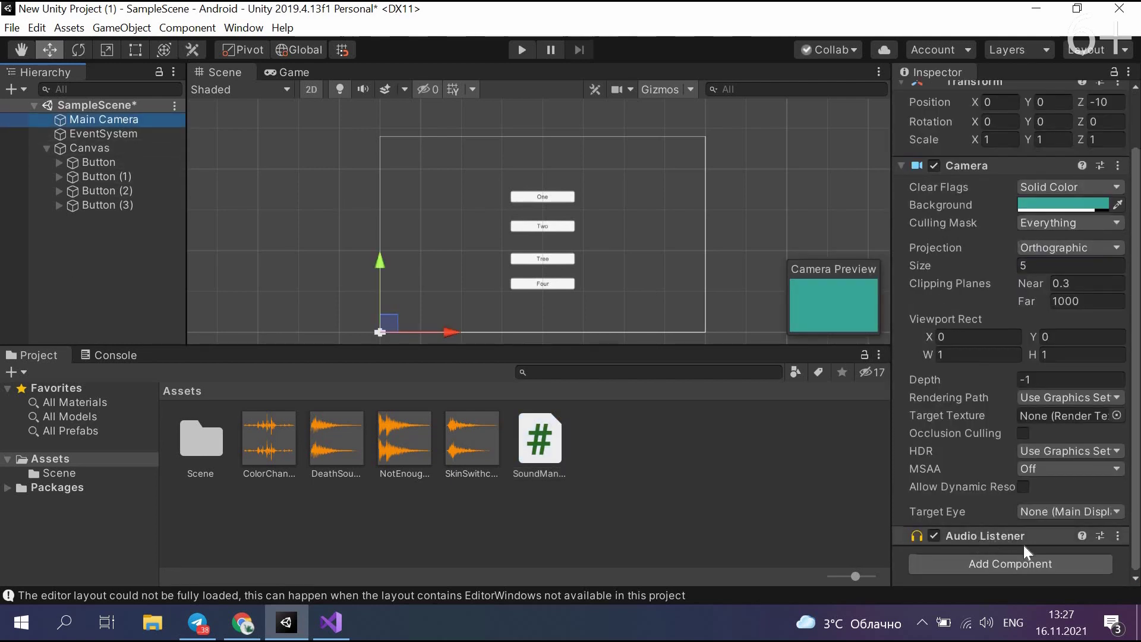
Step: Create an empty GameObject and rename it SoundManager
{"action": "left_click", "coordinate": [17, 89]}
{"action": "left_click", "coordinate": [54, 109]}
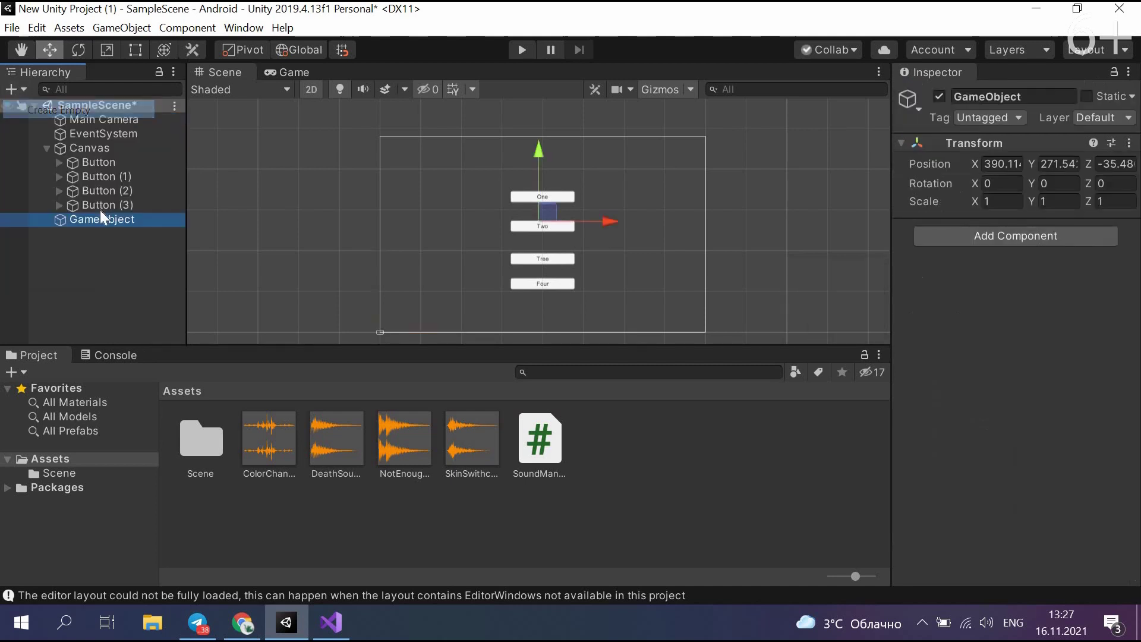
{"action": "right_click", "coordinate": [99, 217]}
{"action": "left_click", "coordinate": [140, 266]}
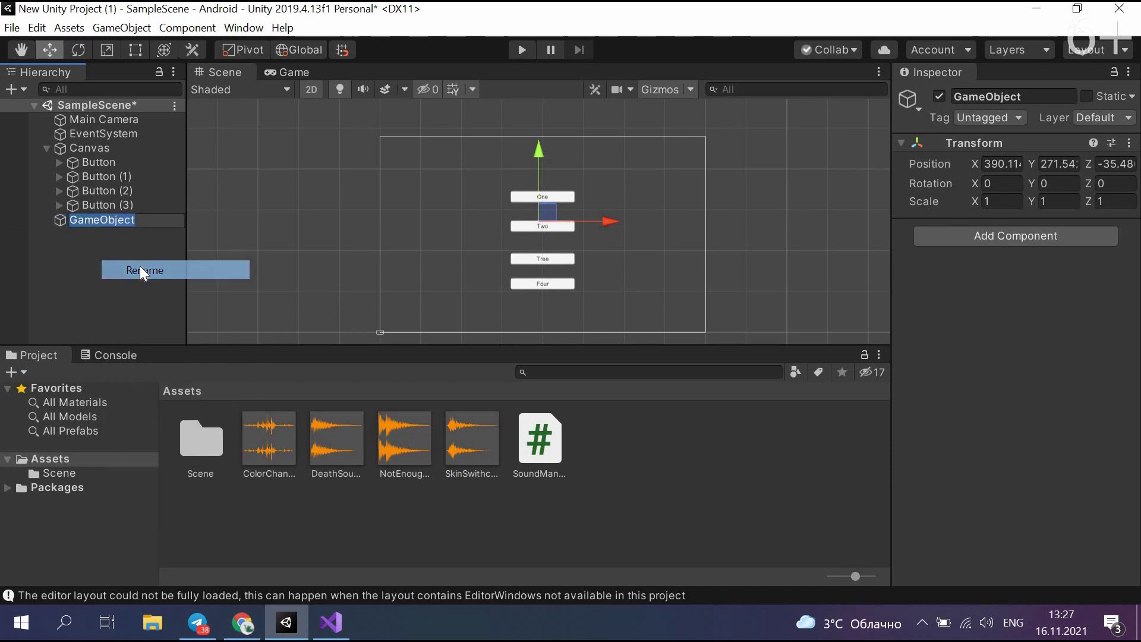
{"action": "type", "text": "Sou"}
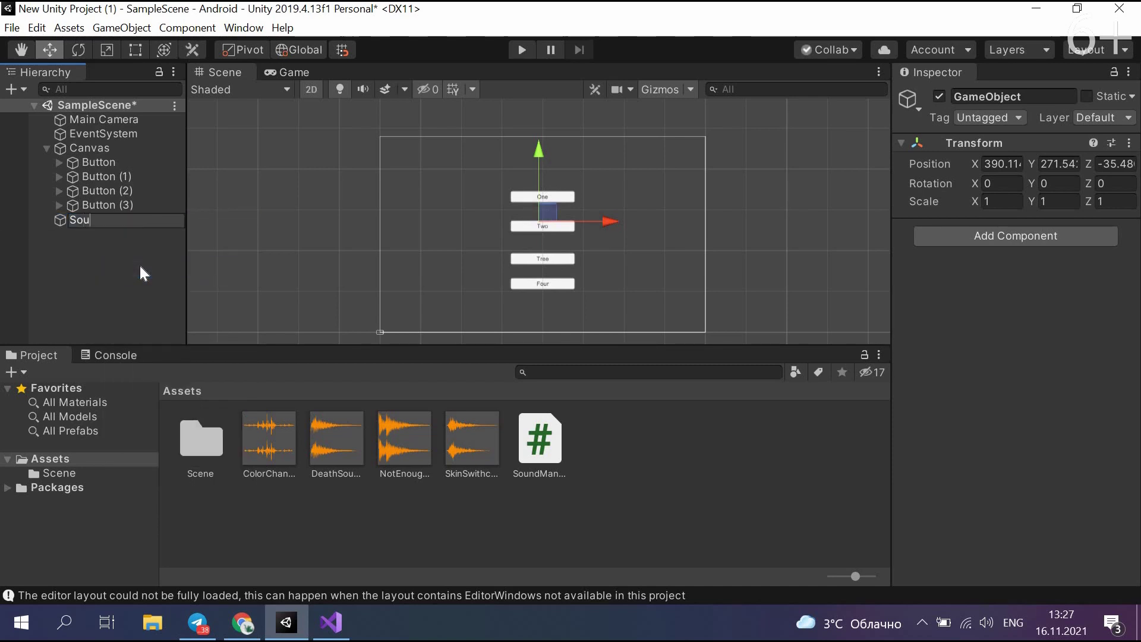
{"action": "type", "text": "ndManage"}
{"action": "type", "text": "r"}
{"action": "key", "text": "Return"}
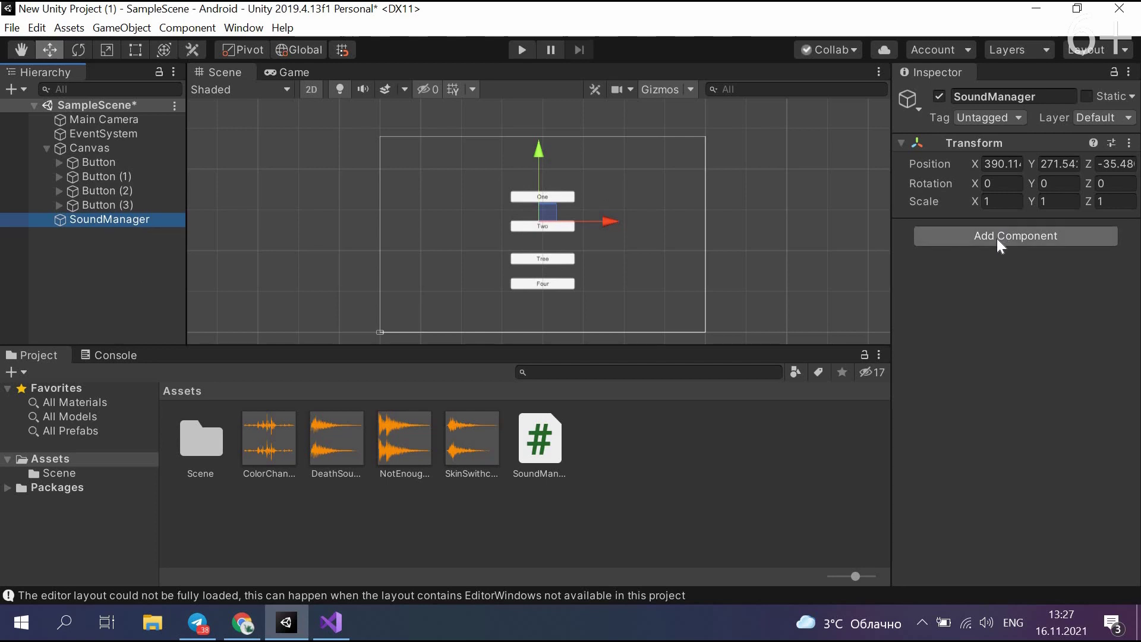
Step: Add an Audio Source component to SoundManager by searching 'au'
{"action": "left_click", "coordinate": [996, 238]}
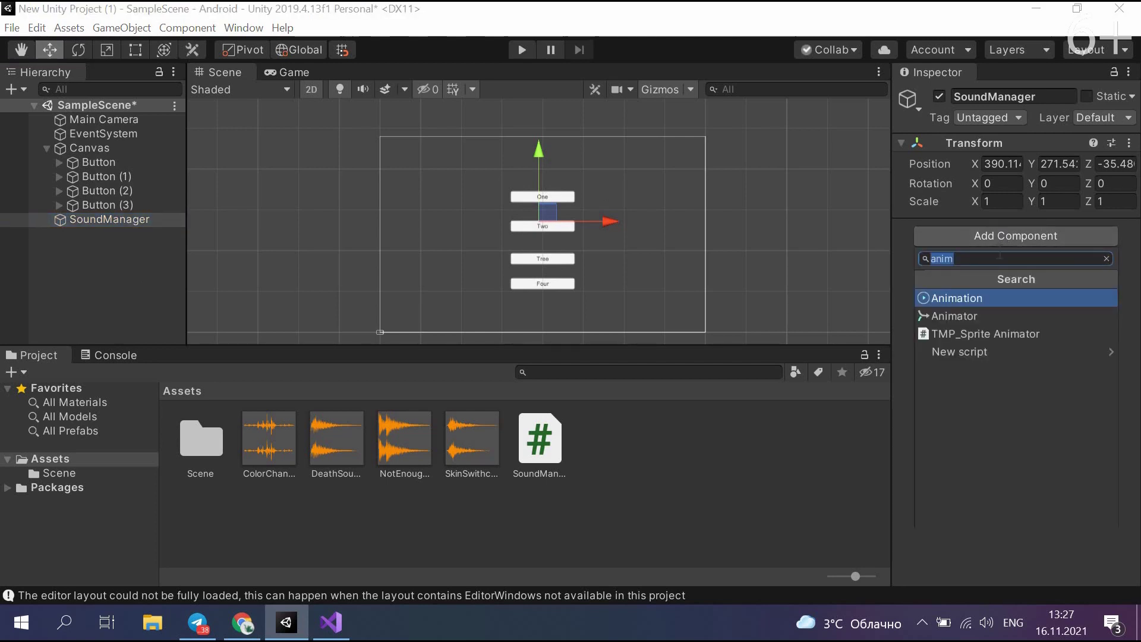
{"action": "key", "text": "BackSpace"}
{"action": "type", "text": "au"}
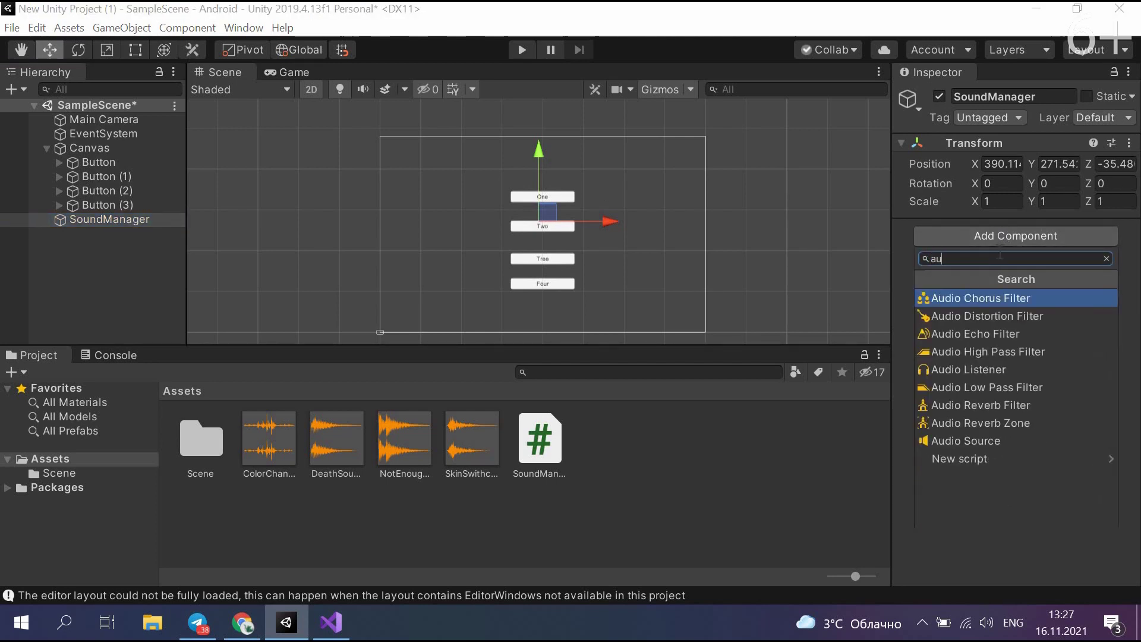
{"action": "key", "text": "BackSpace"}
{"action": "key", "text": "BackSpace"}
{"action": "type", "text": "a"}
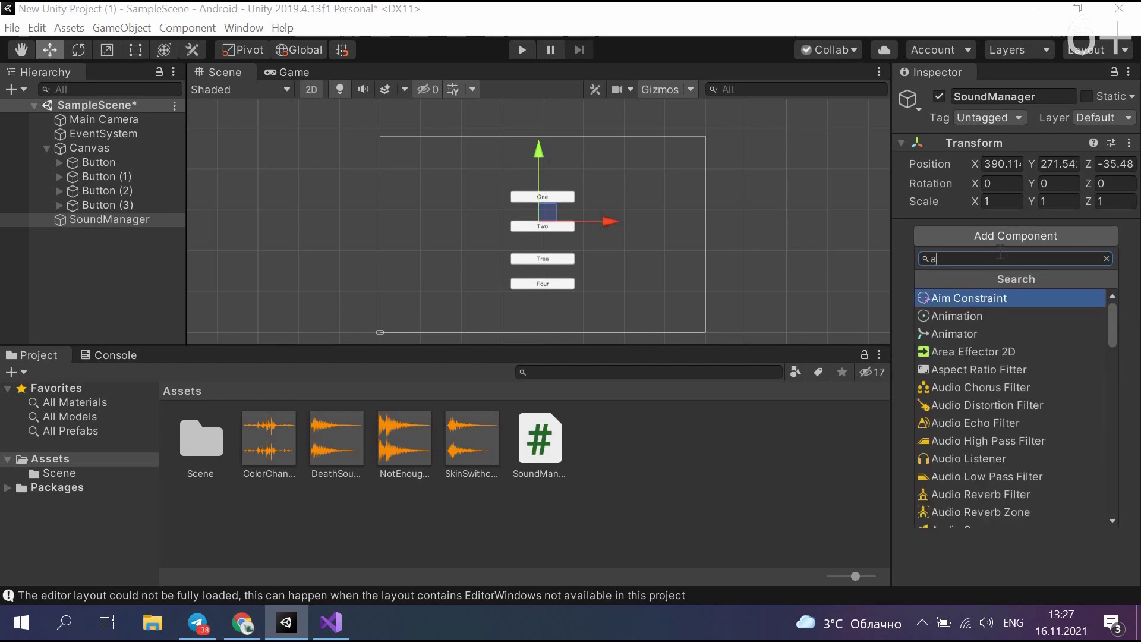
{"action": "type", "text": "u"}
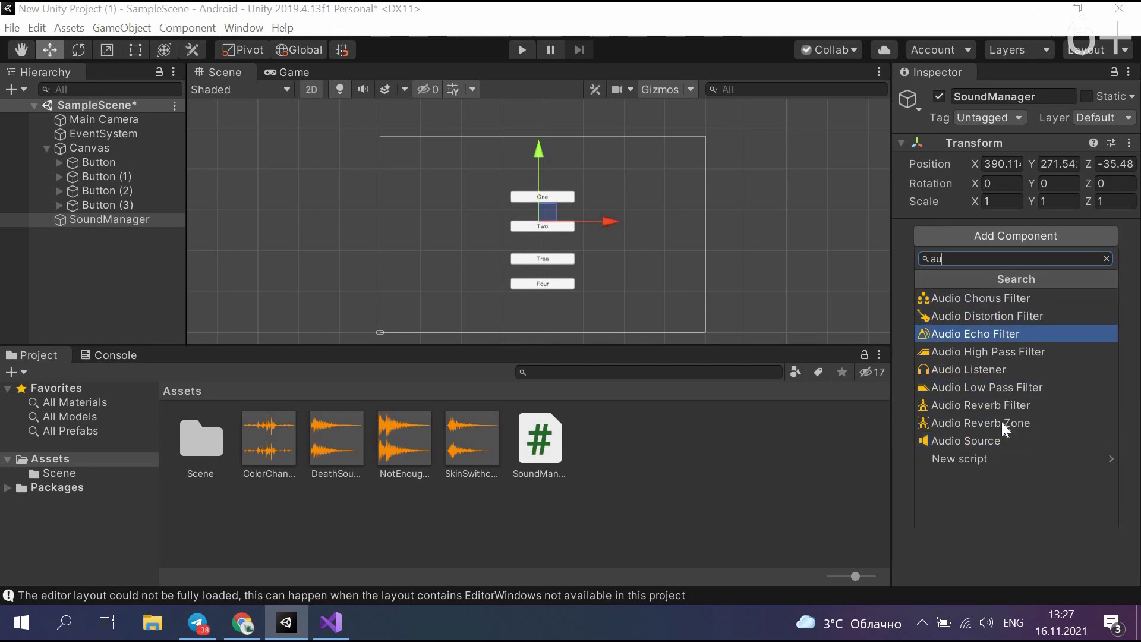
{"action": "left_click", "coordinate": [964, 440]}
{"action": "scroll", "coordinate": [991, 327], "scroll_direction": "down", "scroll_amount": 3}
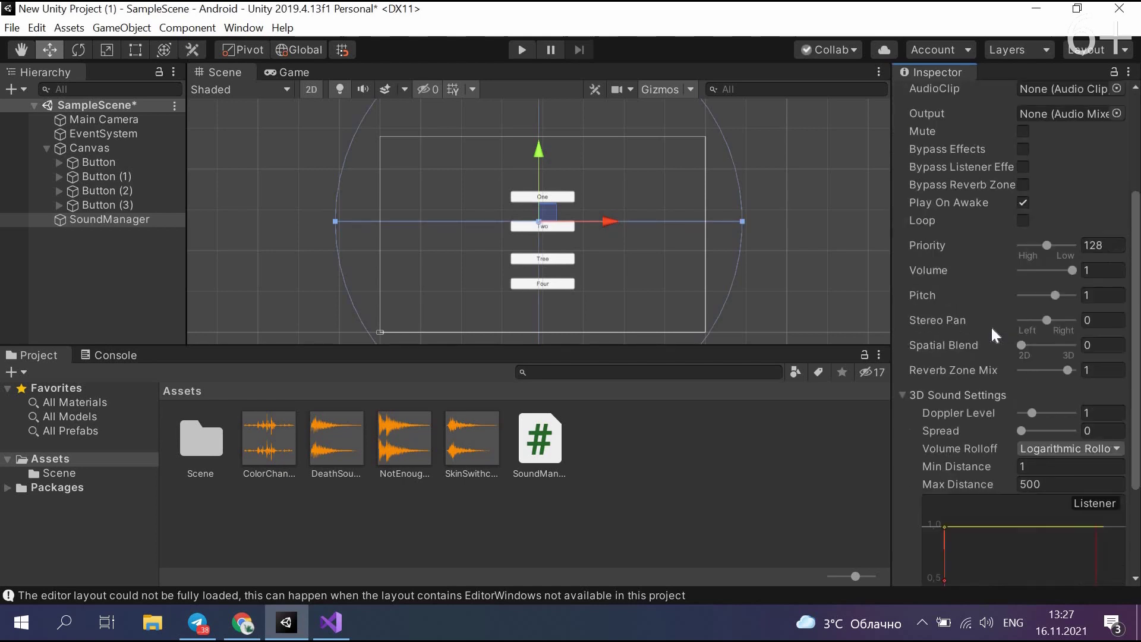
{"action": "scroll", "coordinate": [962, 256], "scroll_direction": "up", "scroll_amount": 3}
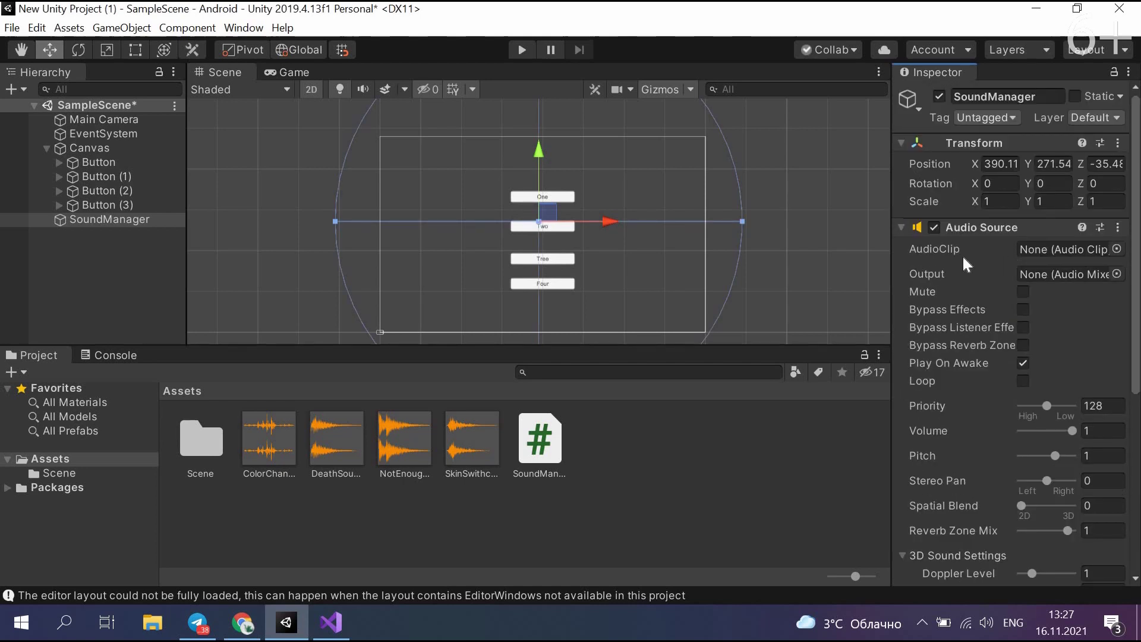
Step: Open SoundManager.cs in Visual Studio and declare 'public AudioClip[] clip;' and 'public AudioSource a;'
{"action": "double_click", "coordinate": [542, 454]}
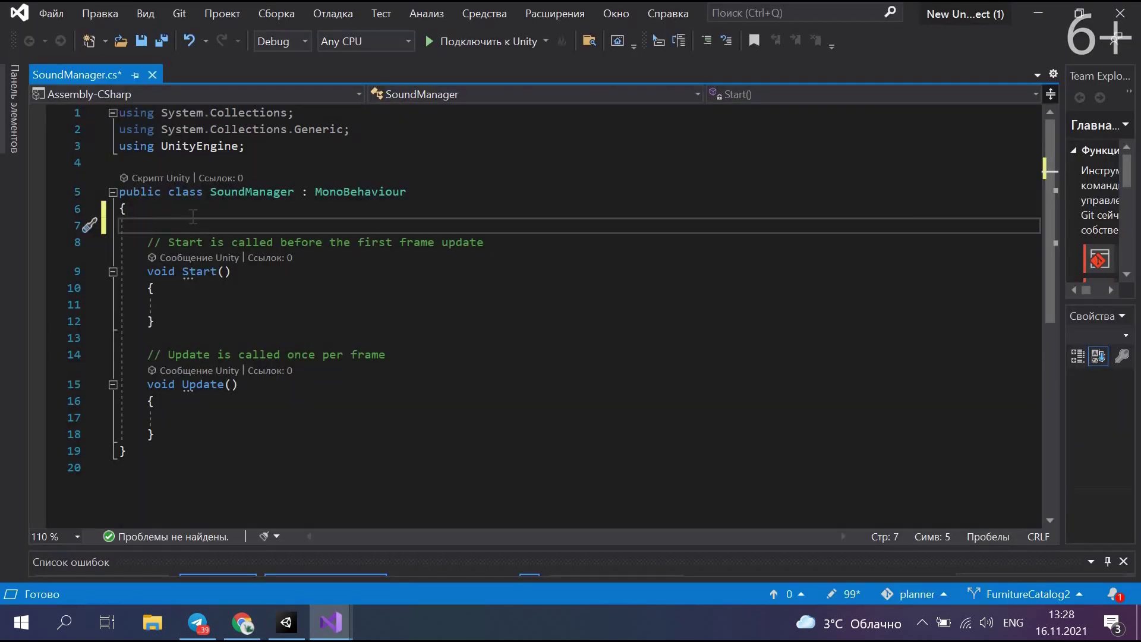
{"action": "type", "text": "publ"}
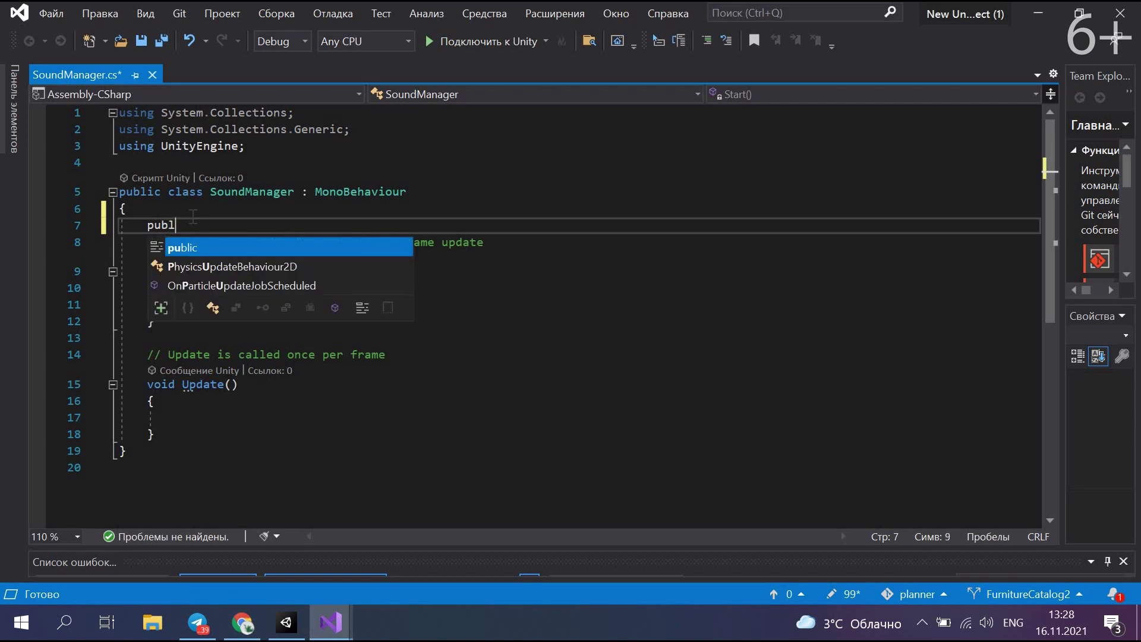
{"action": "type", "text": "ic A"}
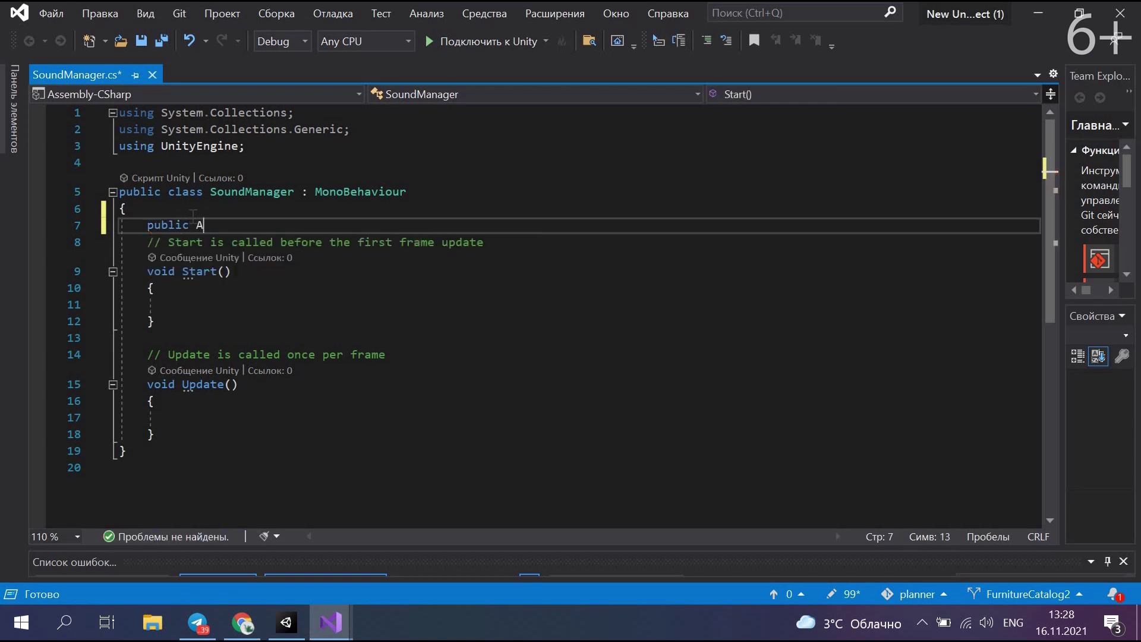
{"action": "type", "text": "udio"}
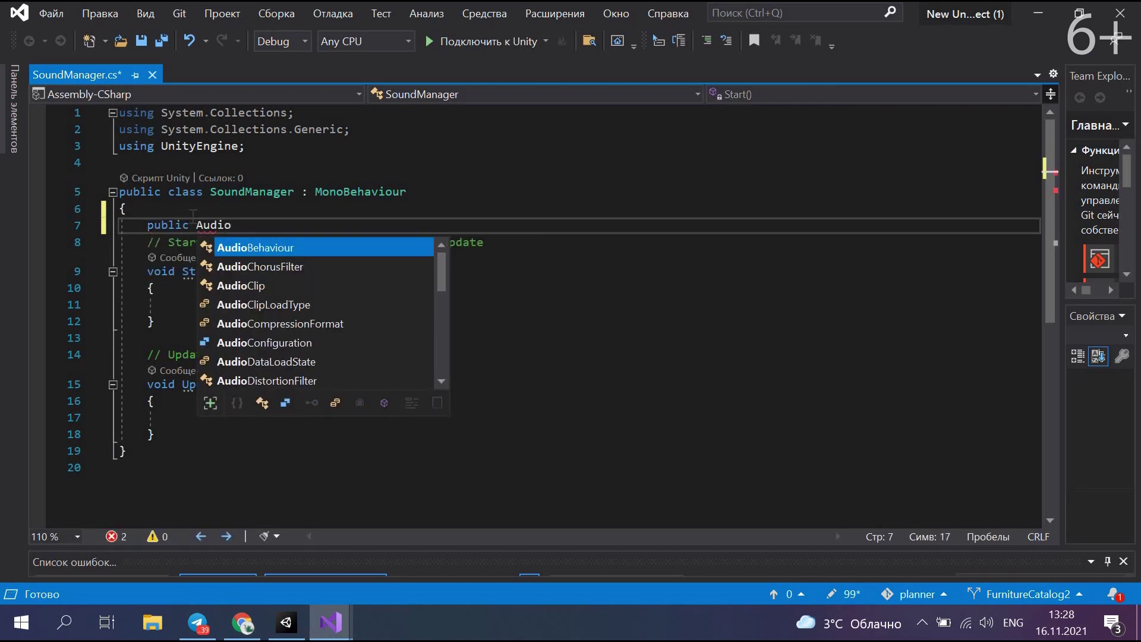
{"action": "key", "text": "Tab"}
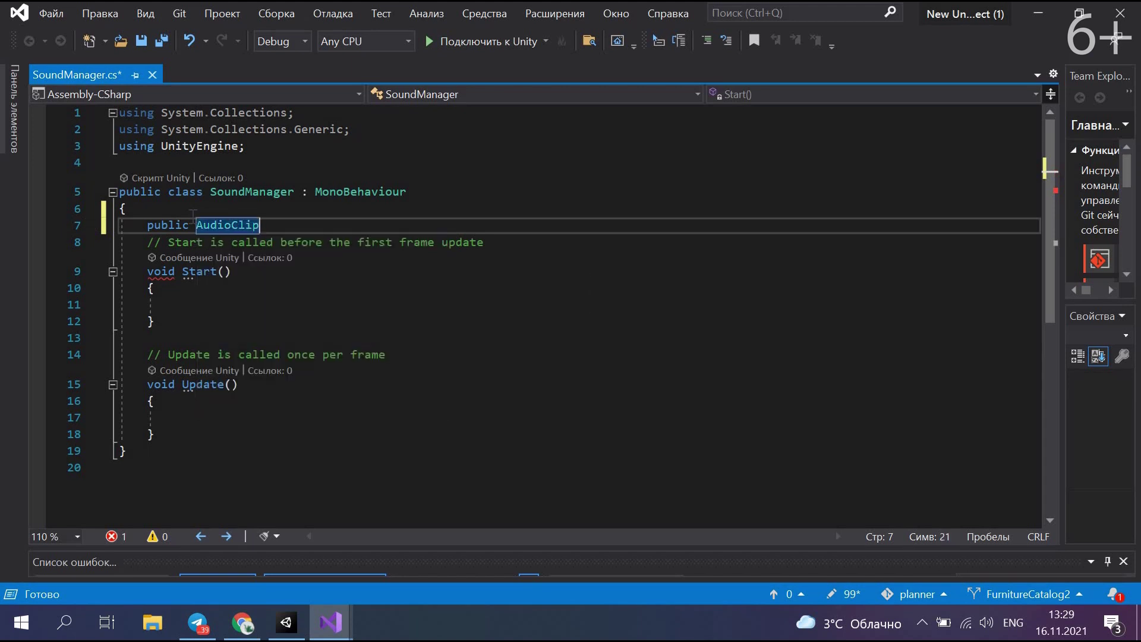
{"action": "type", "text": "[] "}
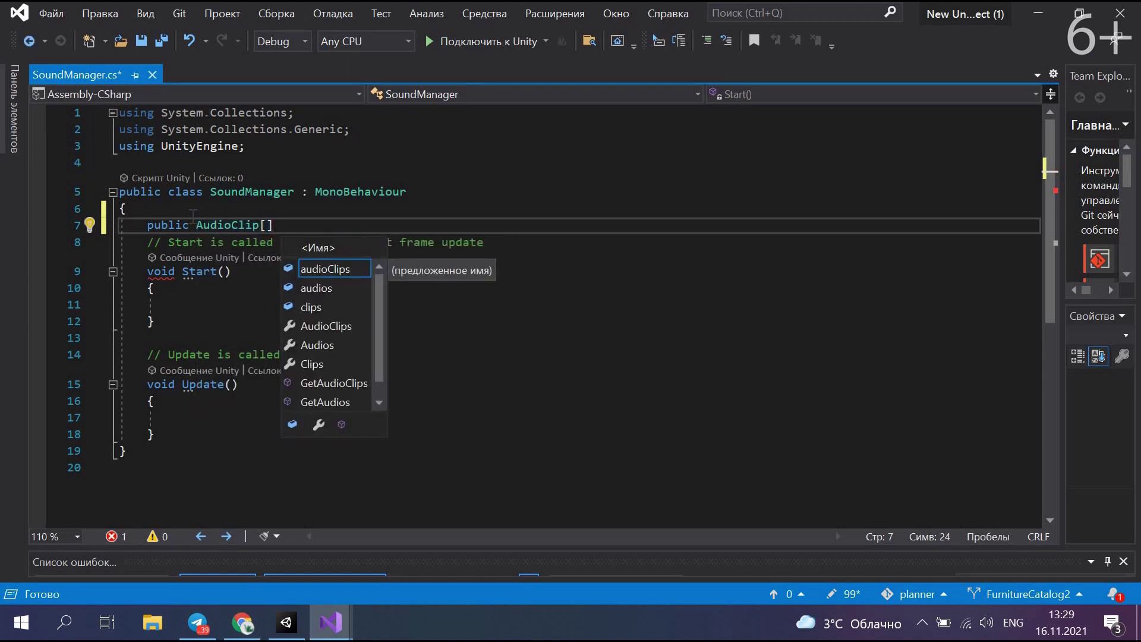
{"action": "type", "text": "clip;"}
{"action": "key", "text": "Return"}
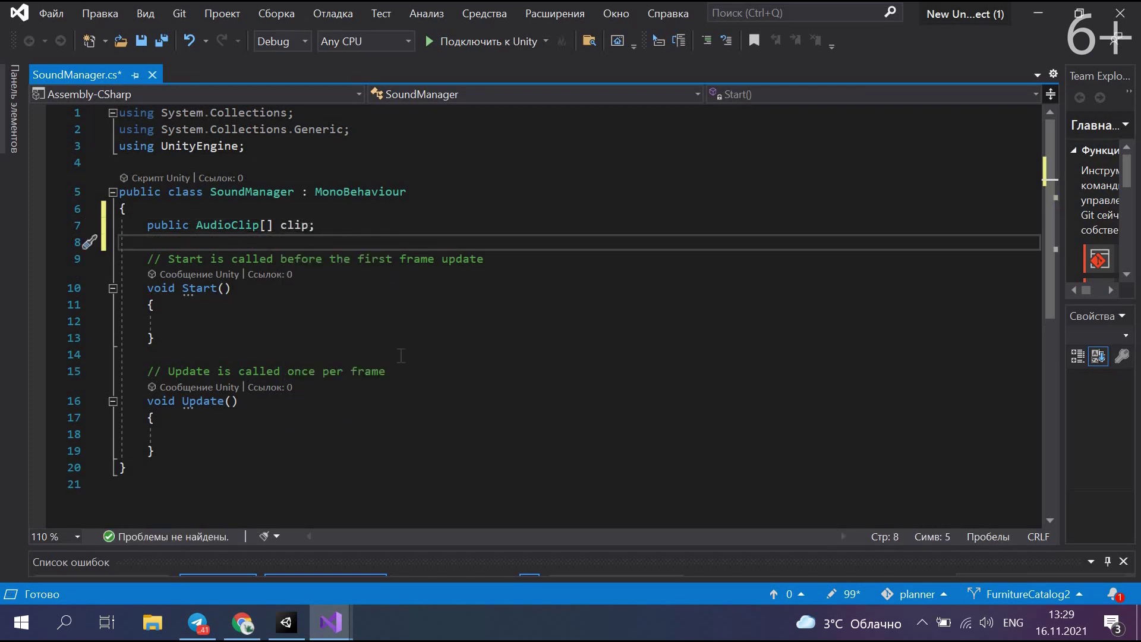
{"action": "type", "text": "public "}
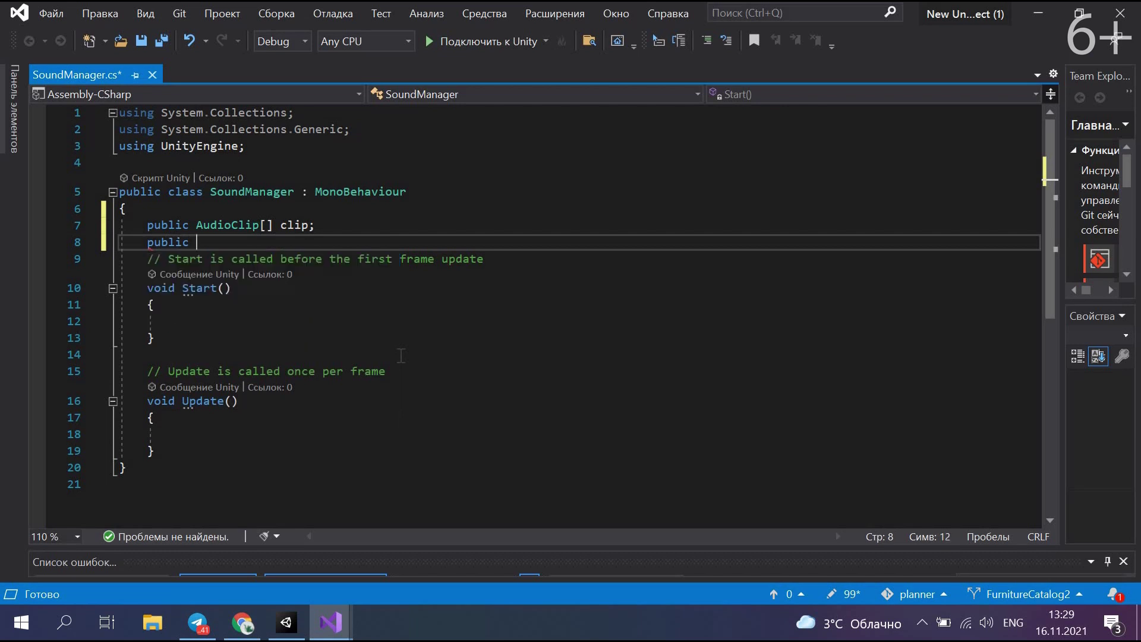
{"action": "type", "text": "Audi"}
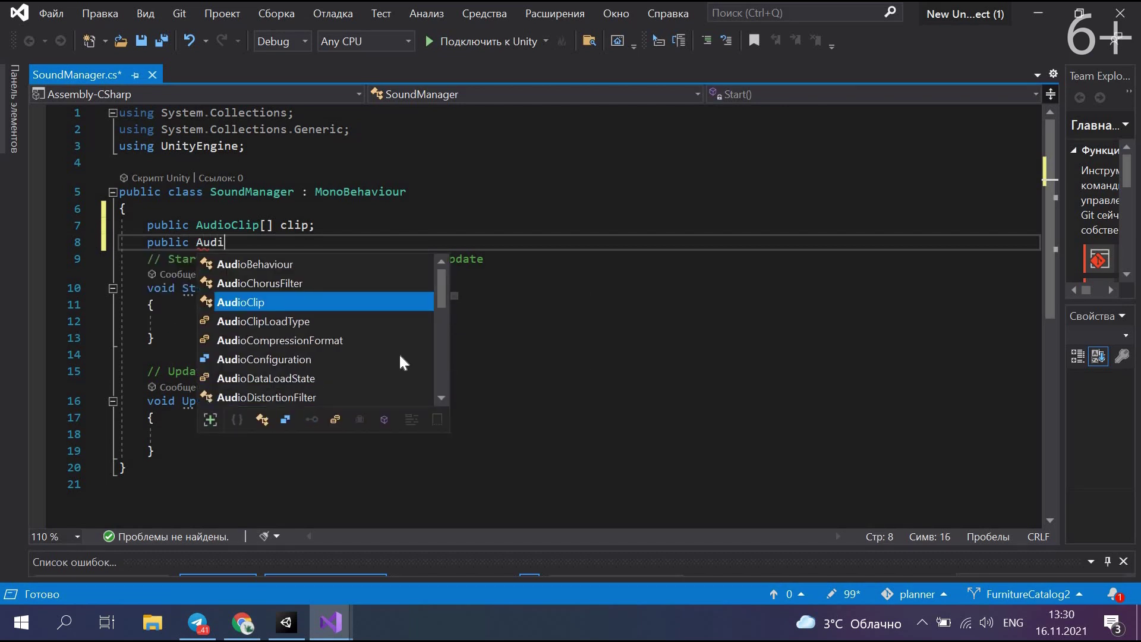
{"action": "type", "text": "oSource "}
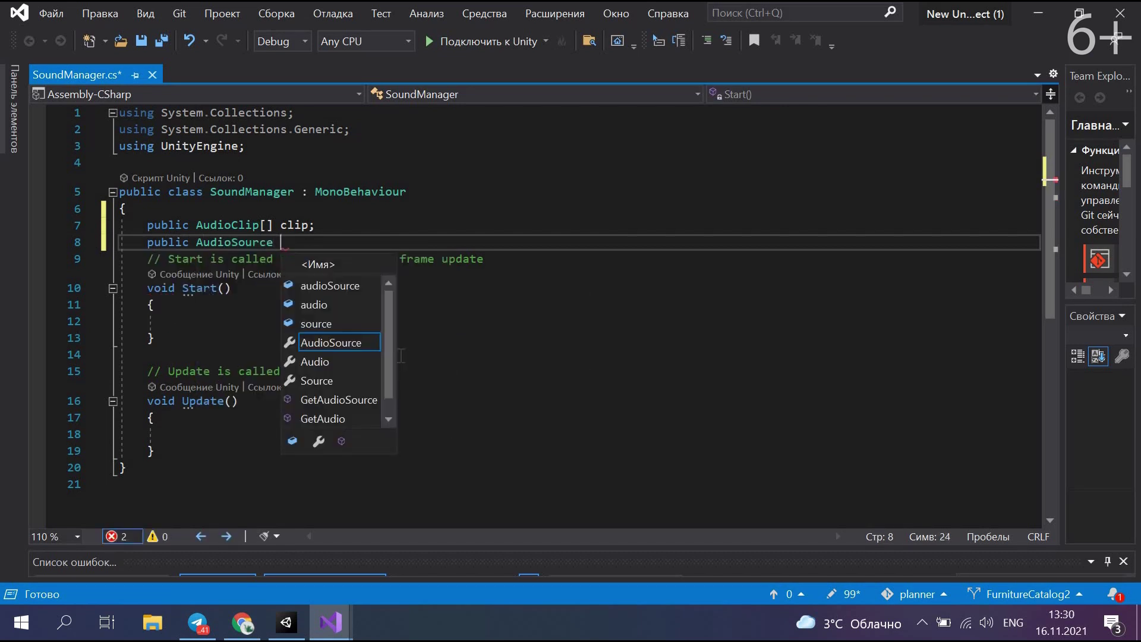
{"action": "type", "text": "a;"}
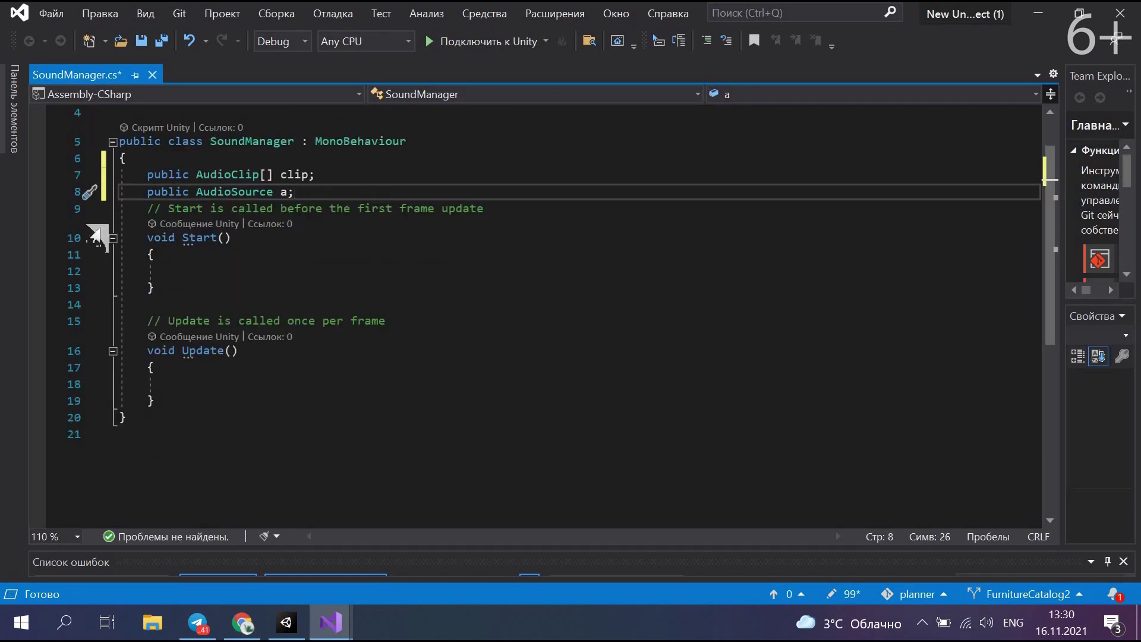
Step: Delete the default Start and Update methods from SoundManager
{"action": "left_click_drag", "start_coordinate": [147, 237], "coordinate": [196, 404]}
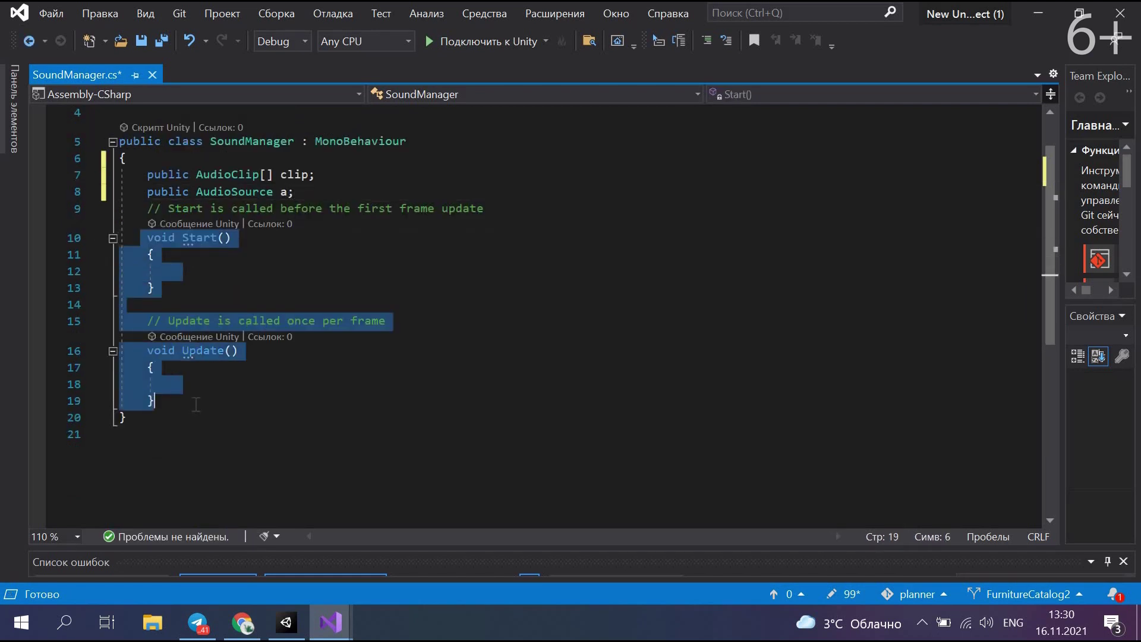
{"action": "key", "text": "Delete"}
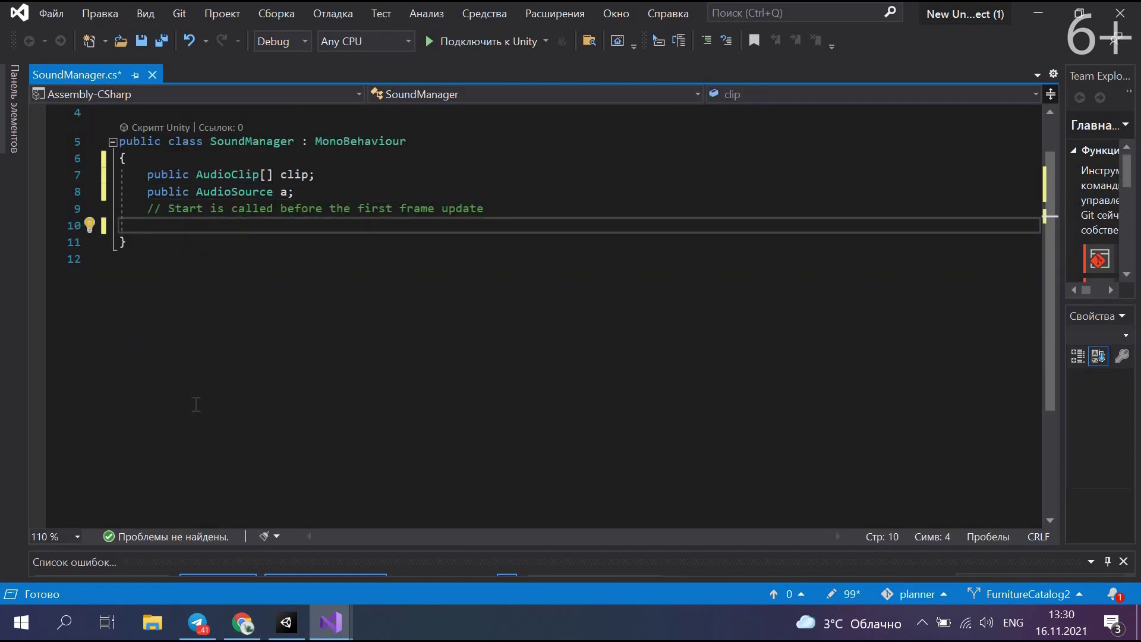
{"action": "scroll", "coordinate": [359, 336], "scroll_direction": "up", "scroll_amount": 1}
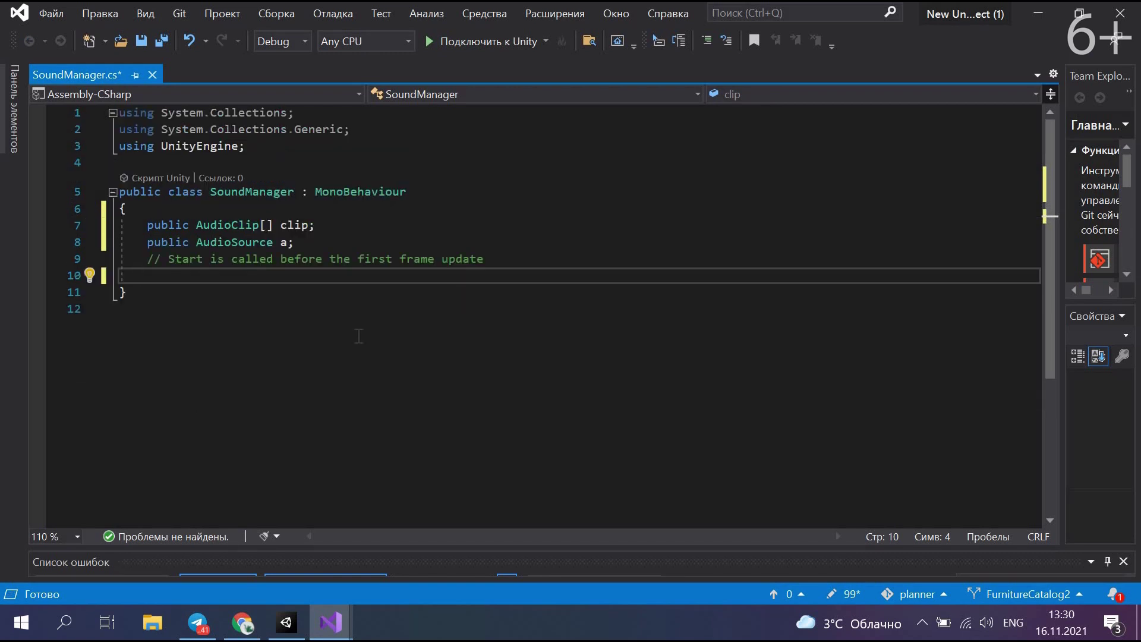
Step: Add an empty public void oneSound() method with braces on separate lines
{"action": "type", "text": "pu"}
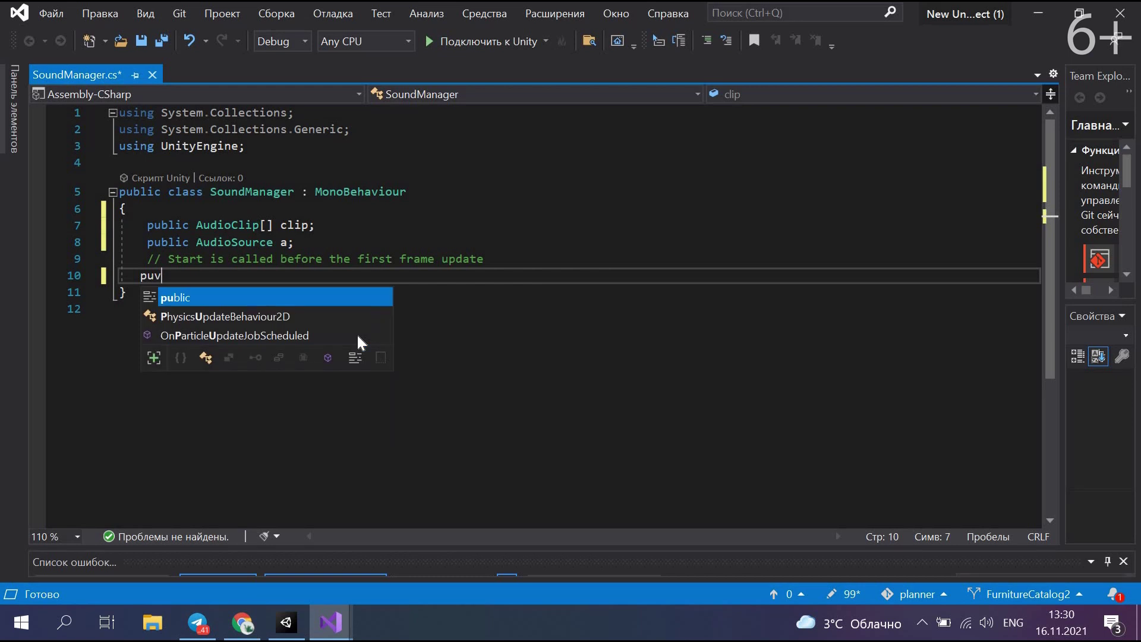
{"action": "type", "text": "blic v"}
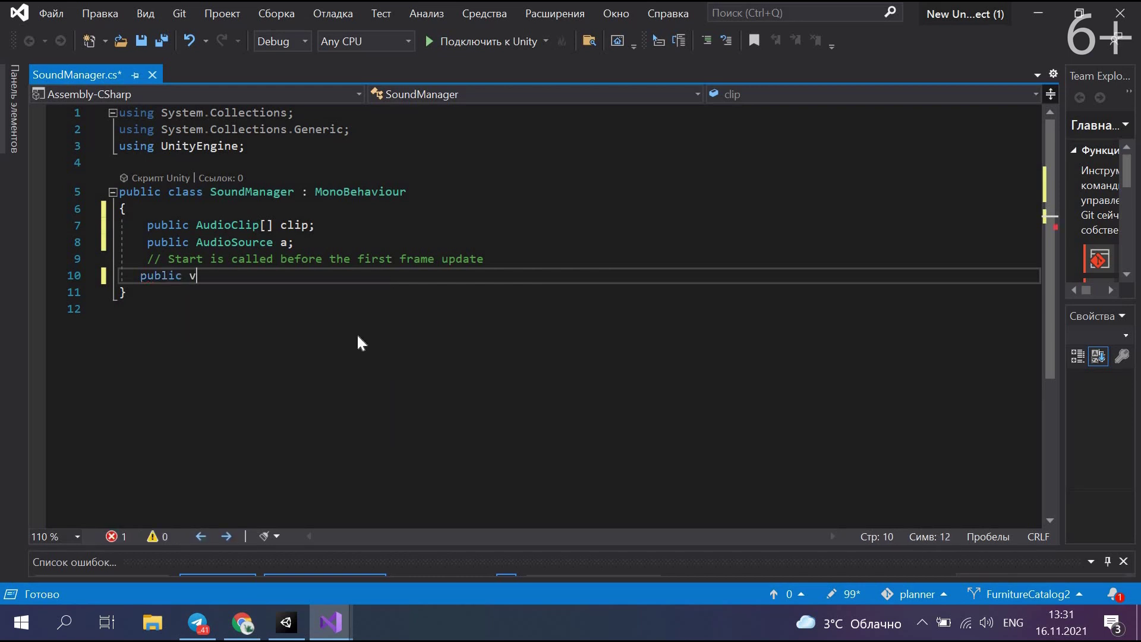
{"action": "type", "text": "oid "}
{"action": "type", "text": "on"}
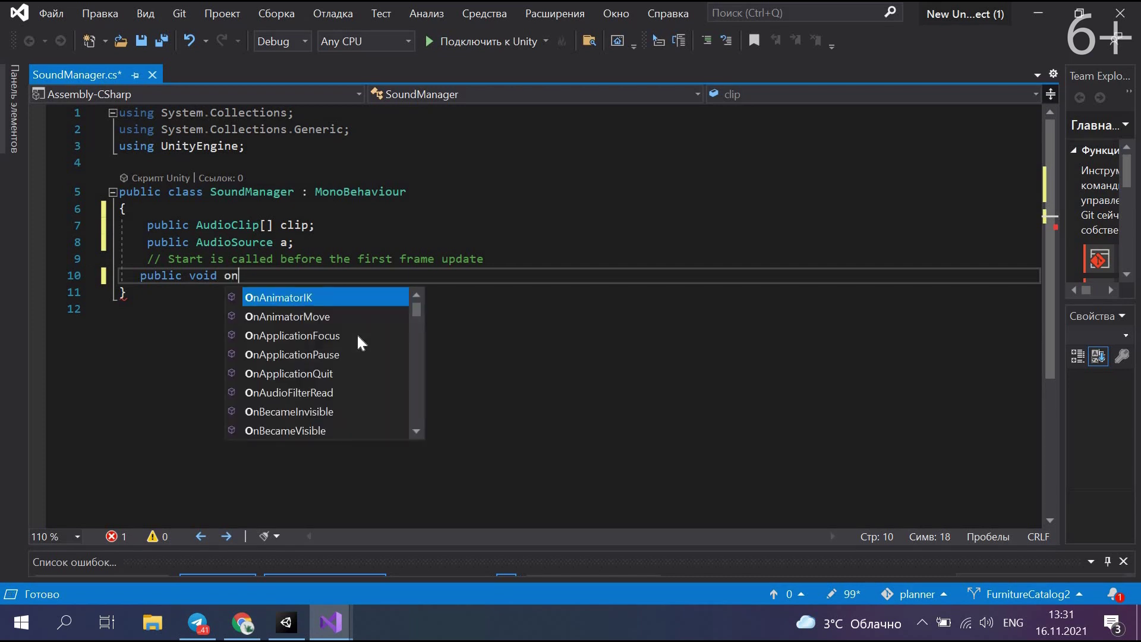
{"action": "type", "text": "eSound"}
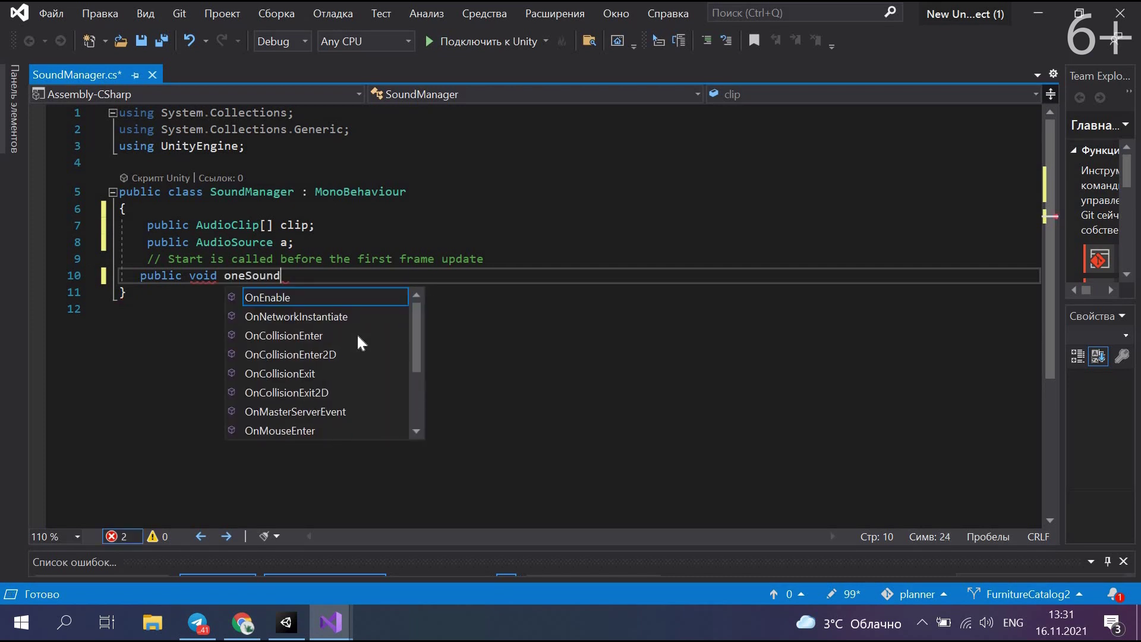
{"action": "type", "text": "()"}
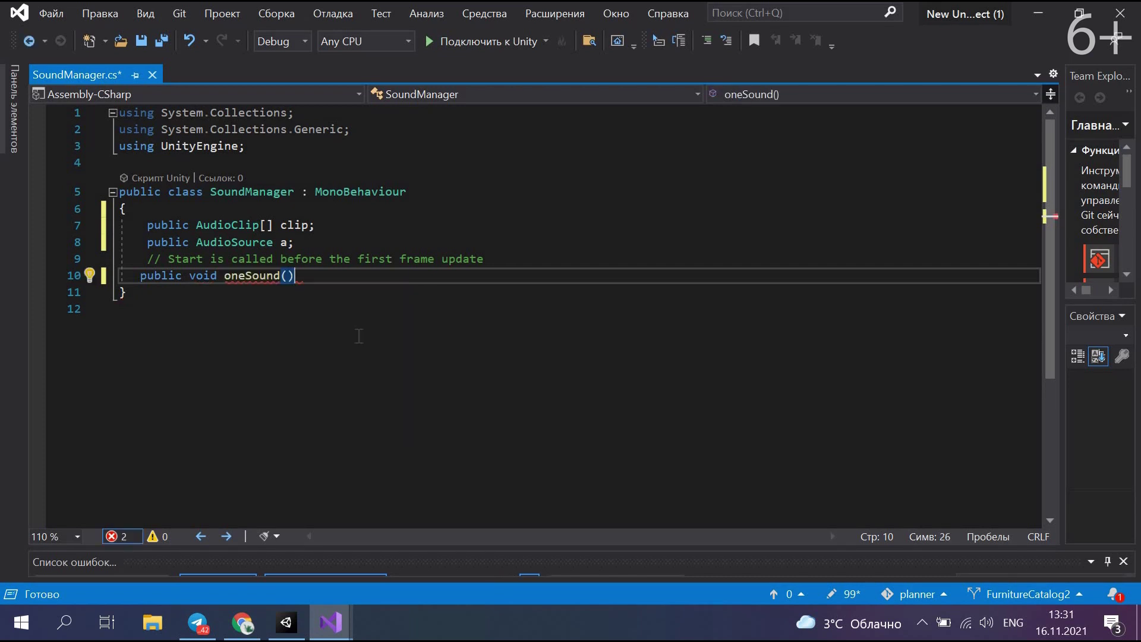
{"action": "key", "text": "Return"}
{"action": "type", "text": "{ }"}
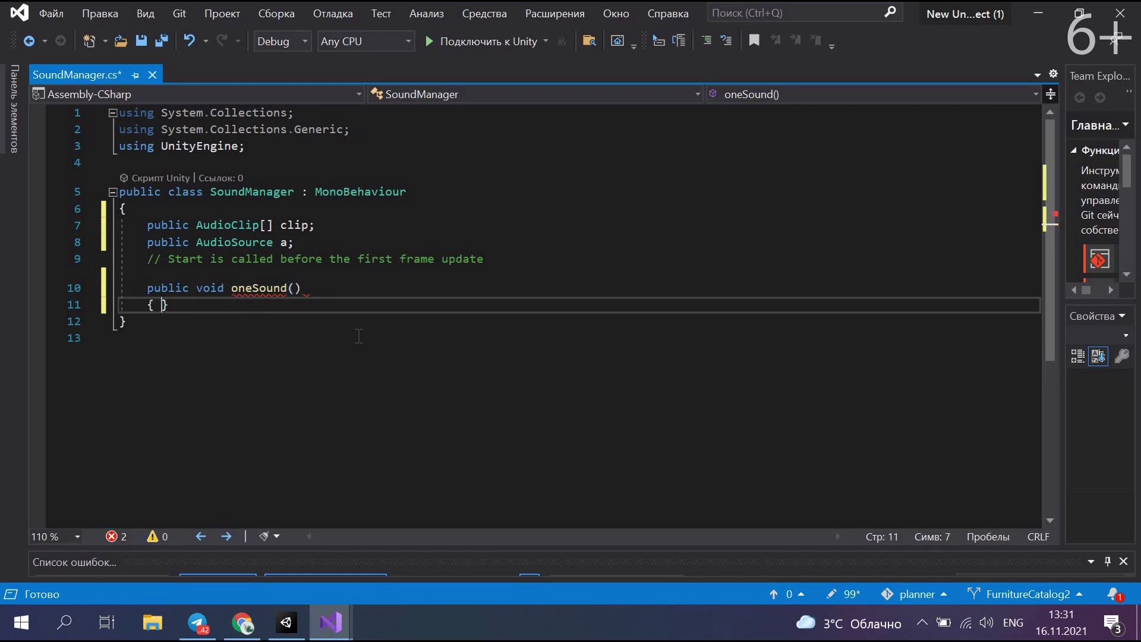
{"action": "key", "text": "Return"}
{"action": "key", "text": "Return"}
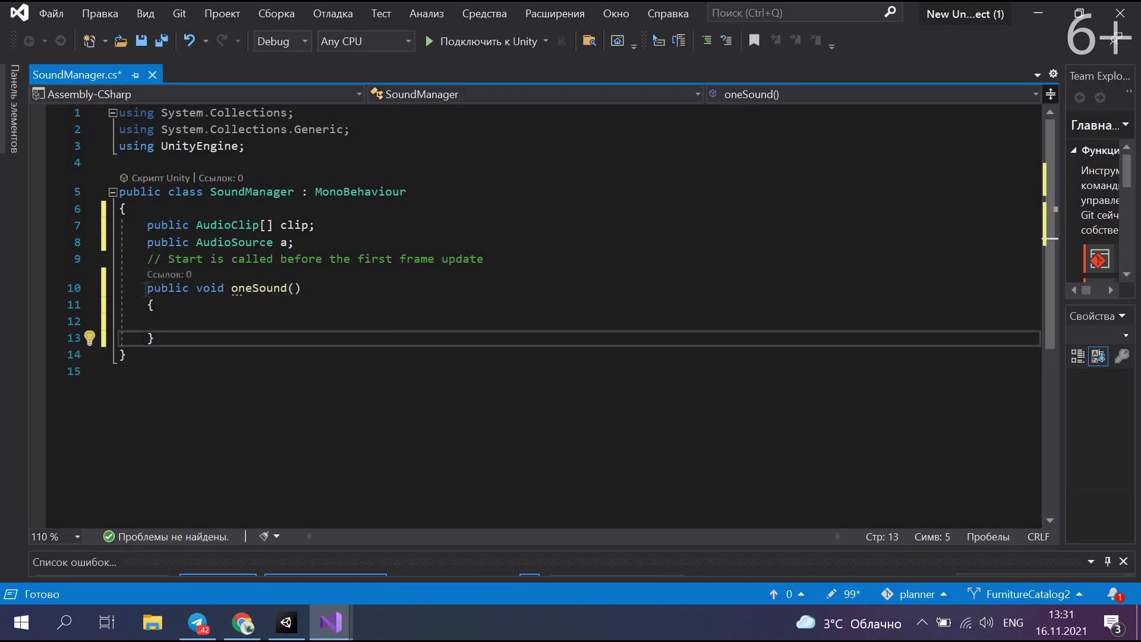
Step: Paste a copy of oneSound below it and rename it twoSound
{"action": "left_click", "coordinate": [179, 336]}
{"action": "key", "text": "Return"}
{"action": "type", "text": "public void oneSound()     {      }"}
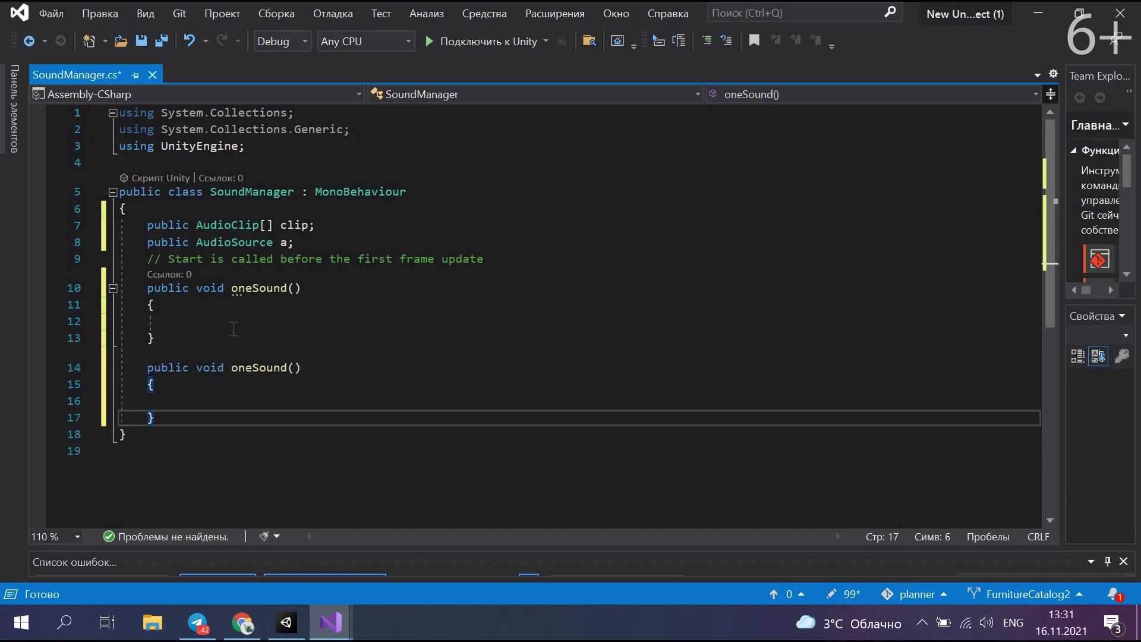
{"action": "left_click", "coordinate": [252, 367]}
{"action": "key", "text": "BackSpace"}
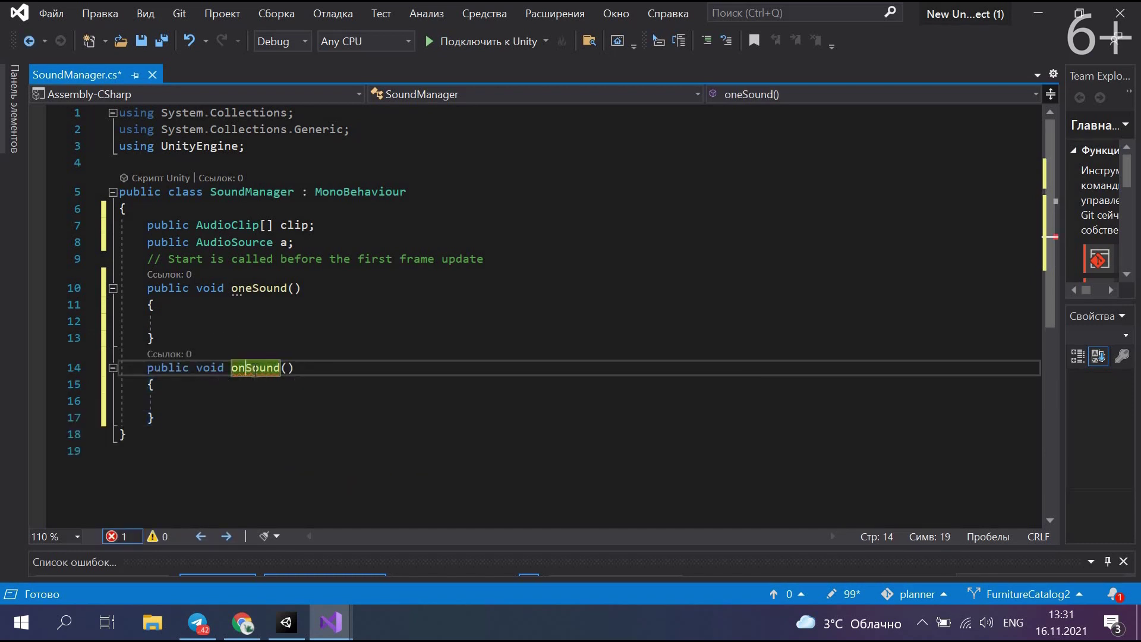
{"action": "key", "text": "BackSpace"}
{"action": "key", "text": "BackSpace"}
{"action": "type", "text": "tw"}
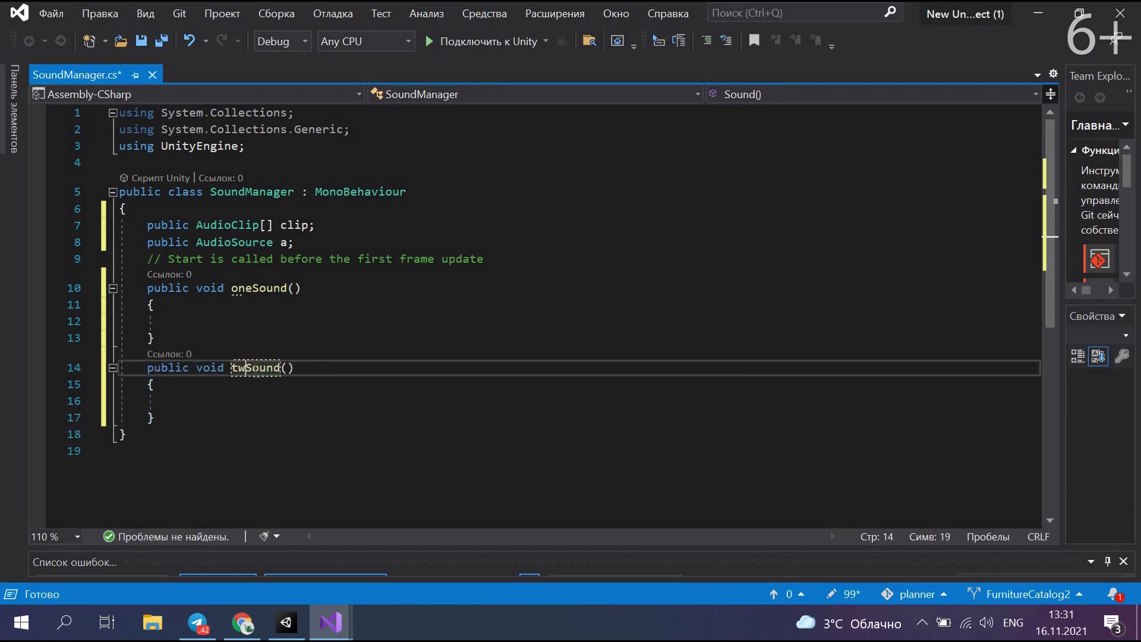
{"action": "type", "text": "o"}
Step: Paste another copy below twoSound and rename it treeSound
{"action": "left_click", "coordinate": [169, 422]}
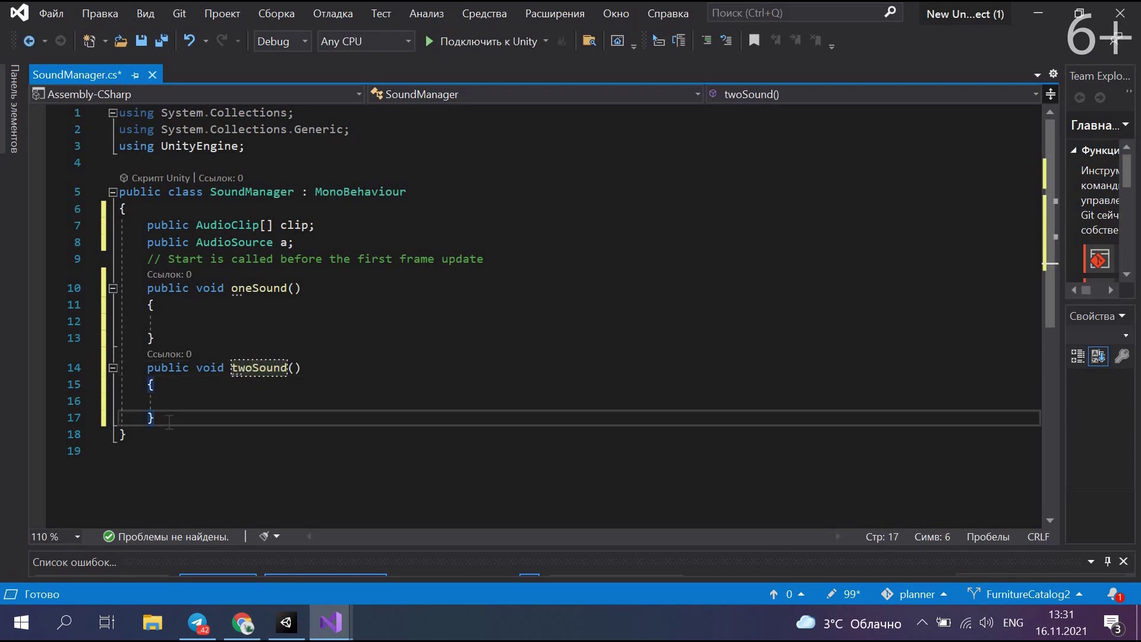
{"action": "key", "text": "Return"}
{"action": "type", "text": "public void oneSound()     {      }"}
{"action": "left_click", "coordinate": [252, 446]}
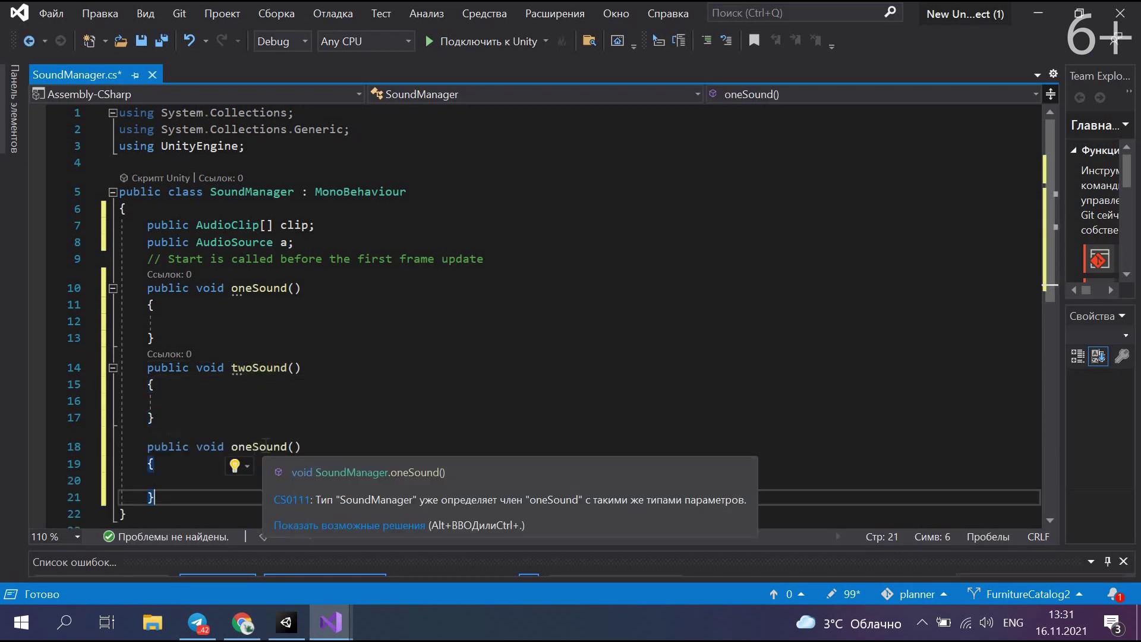
{"action": "key", "text": "BackSpace"}
{"action": "key", "text": "BackSpace"}
{"action": "key", "text": "BackSpace"}
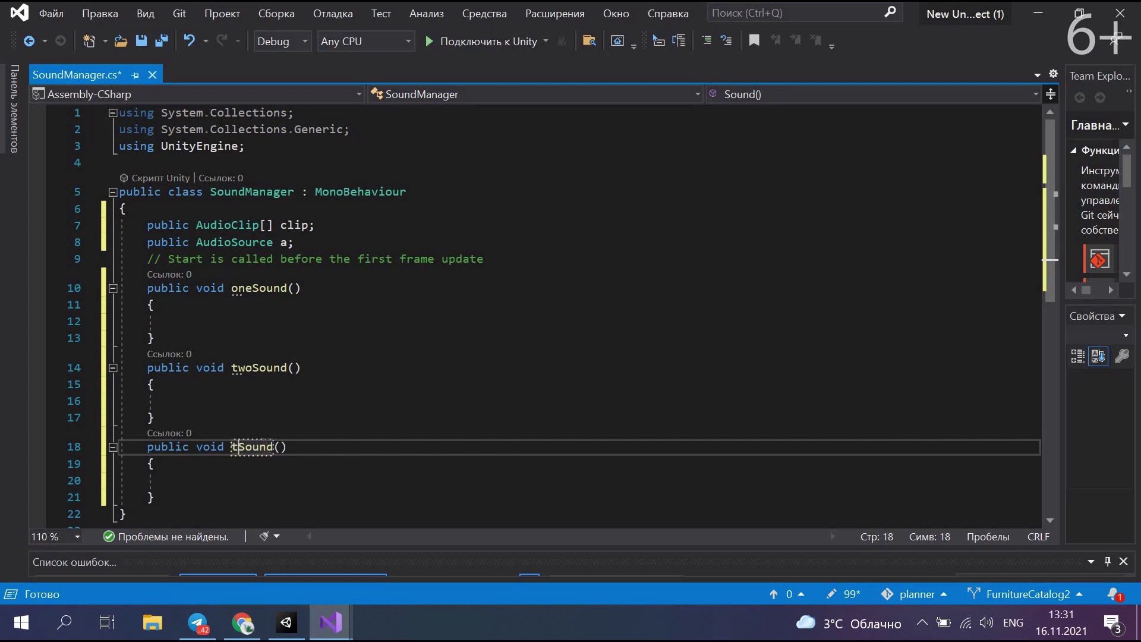
{"action": "type", "text": "tree"}
Step: Add a fourth copy named fourSound, then save the script
{"action": "scroll", "coordinate": [177, 424], "scroll_direction": "down", "scroll_amount": 1}
{"action": "left_click", "coordinate": [173, 446]}
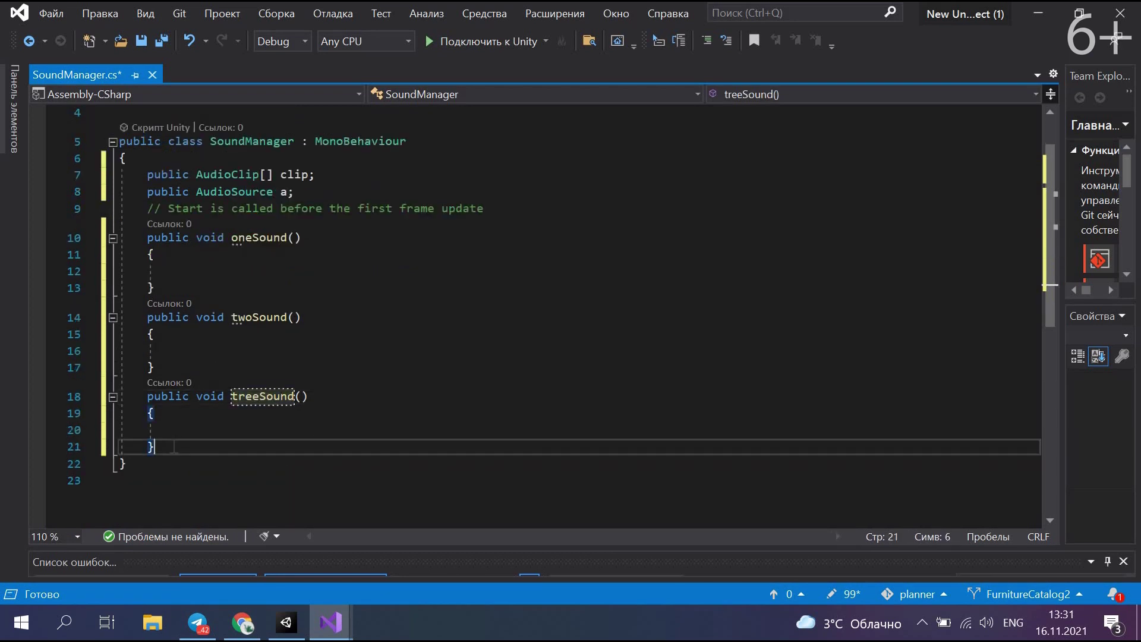
{"action": "key", "text": "Return"}
{"action": "type", "text": "public void oneSound()     {      }"}
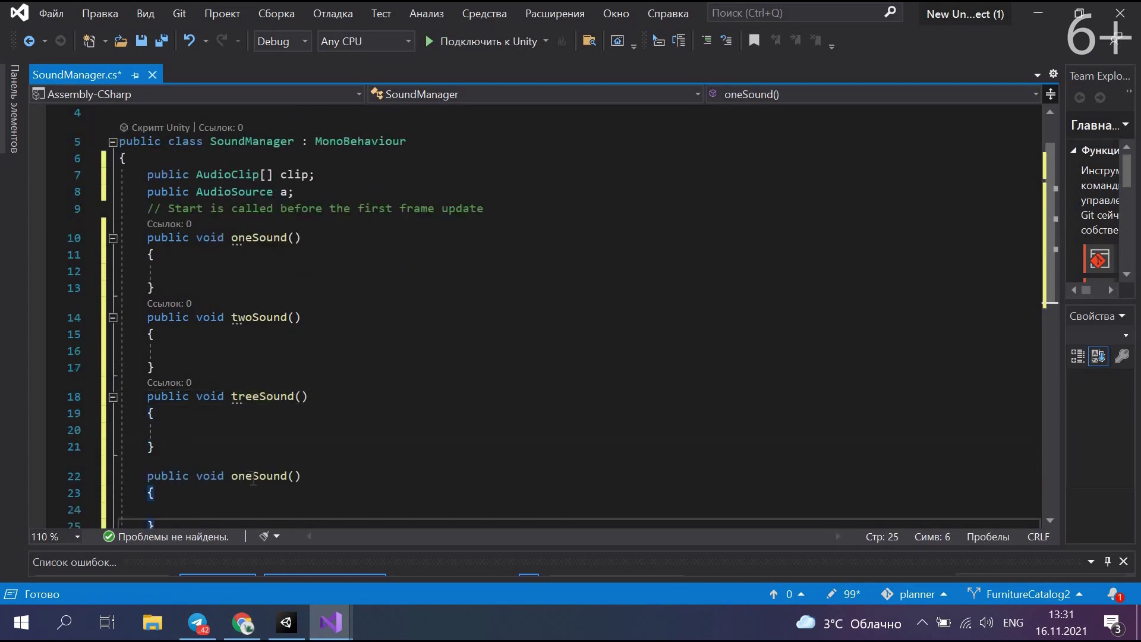
{"action": "left_click", "coordinate": [252, 476]}
{"action": "key", "text": "BackSpace"}
{"action": "key", "text": "BackSpace"}
{"action": "key", "text": "BackSpace"}
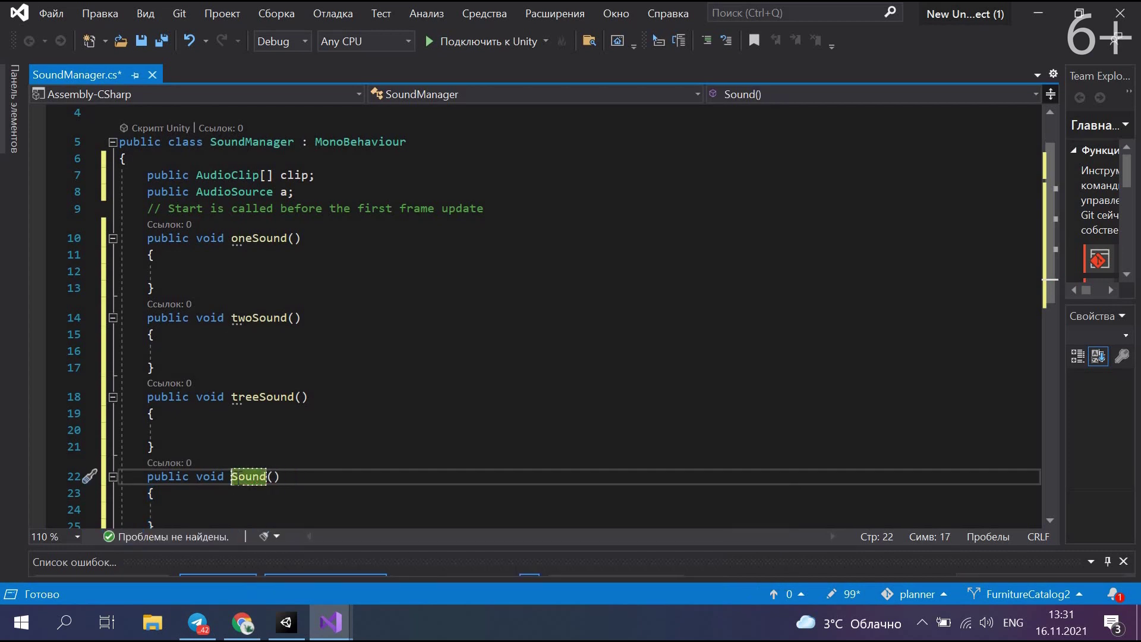
{"action": "type", "text": "four"}
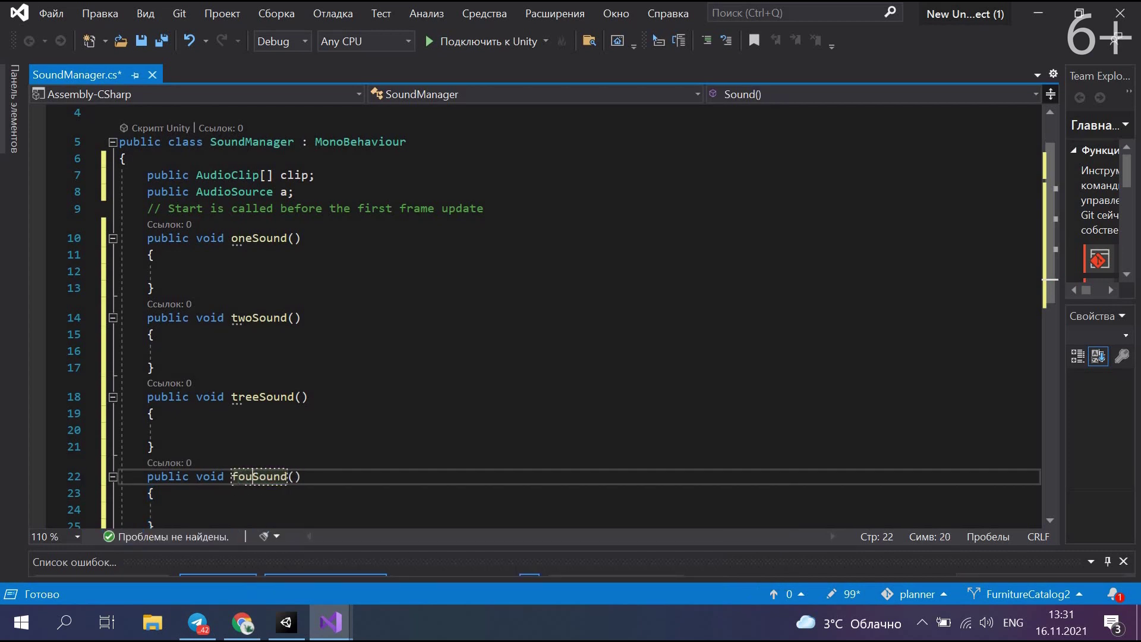
{"action": "key", "text": "Down"}
{"action": "key", "text": "Down"}
{"action": "left_click", "coordinate": [260, 271]}
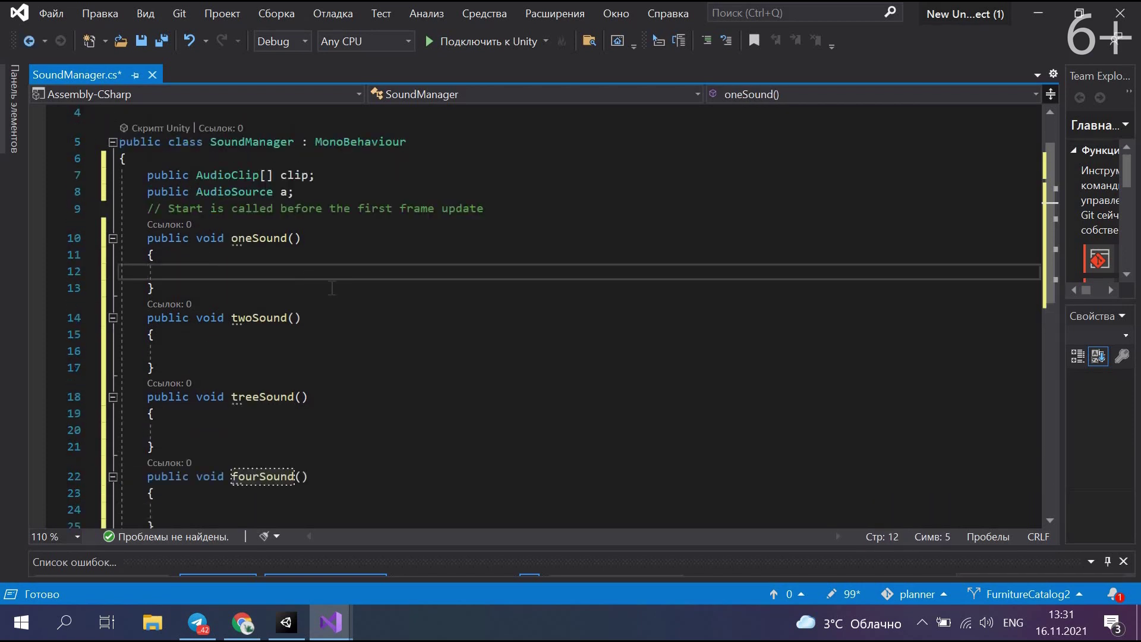
{"action": "left_click", "coordinate": [159, 40]}
{"action": "scroll", "coordinate": [501, 231], "scroll_direction": "down", "scroll_amount": 1}
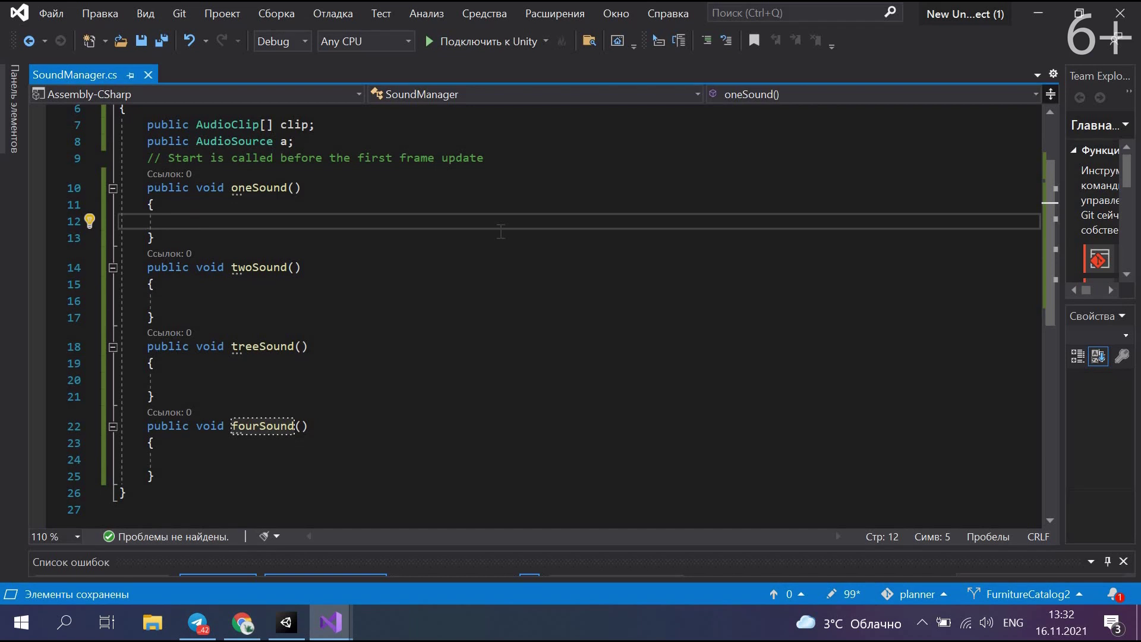
Step: Rename the clip array field to sound and begin 'a.clip = sound[' in oneSound
{"action": "type", "text": "a."}
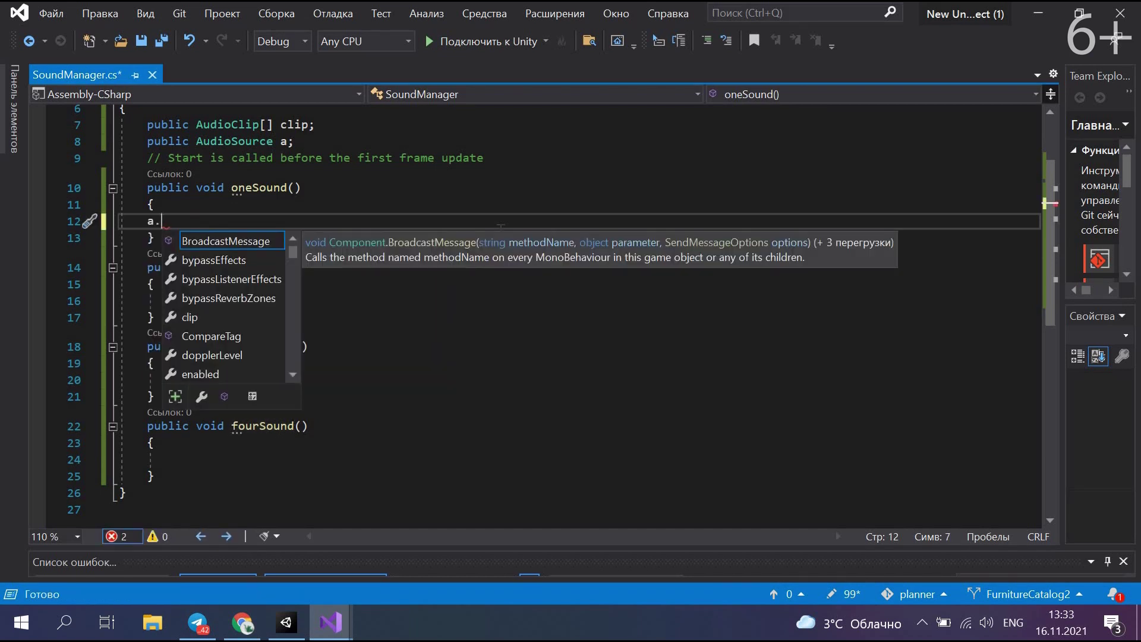
{"action": "type", "text": "cli"}
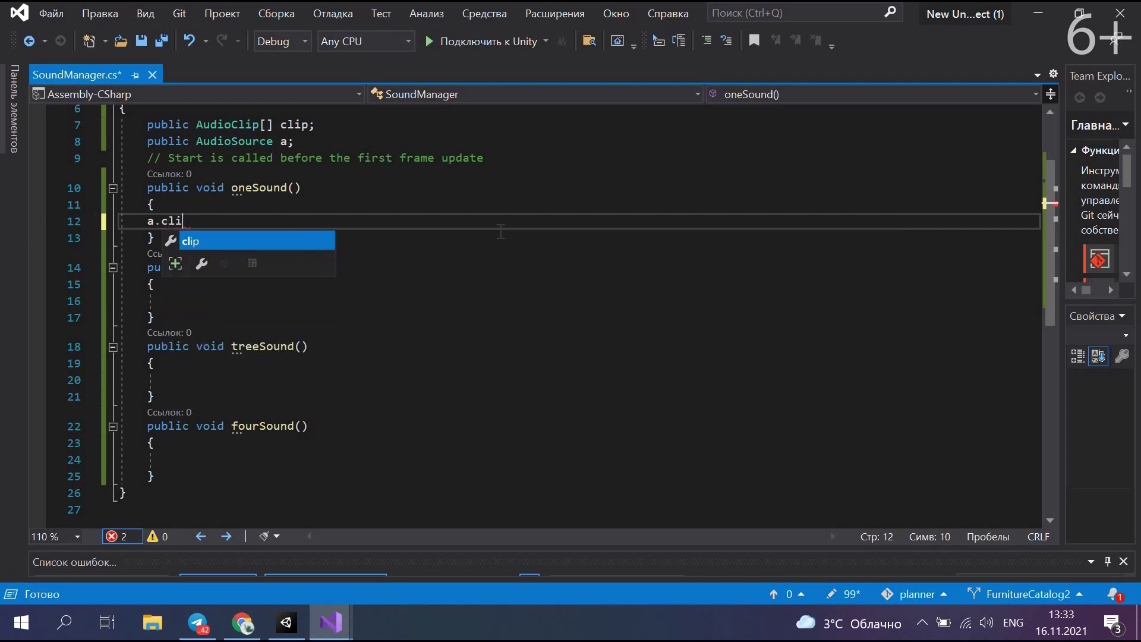
{"action": "type", "text": "p"}
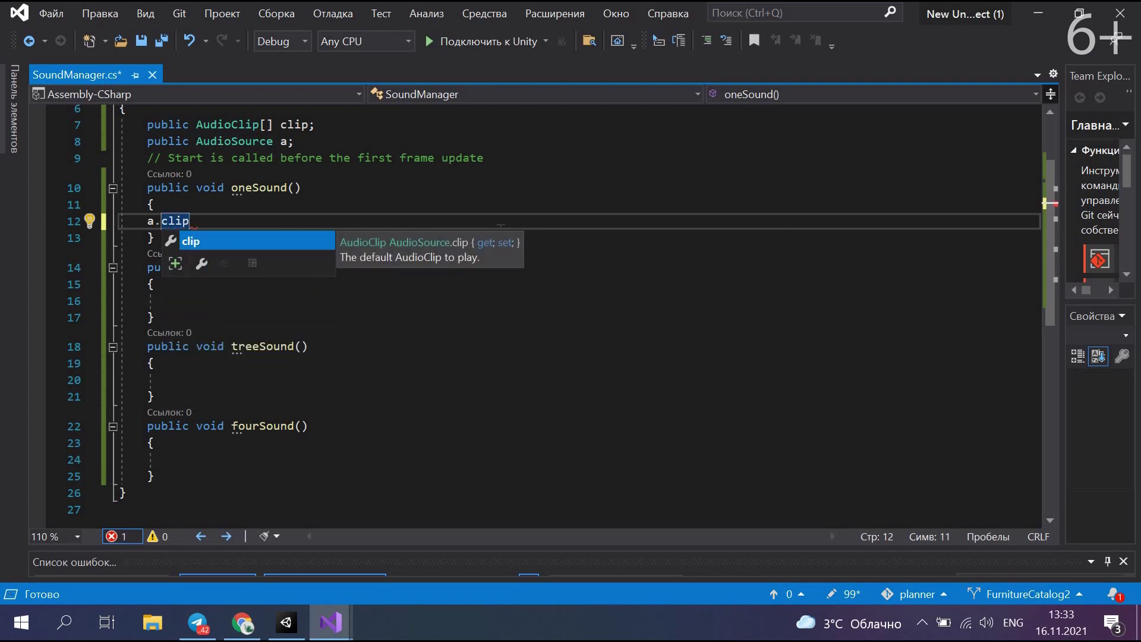
{"action": "type", "text": "="}
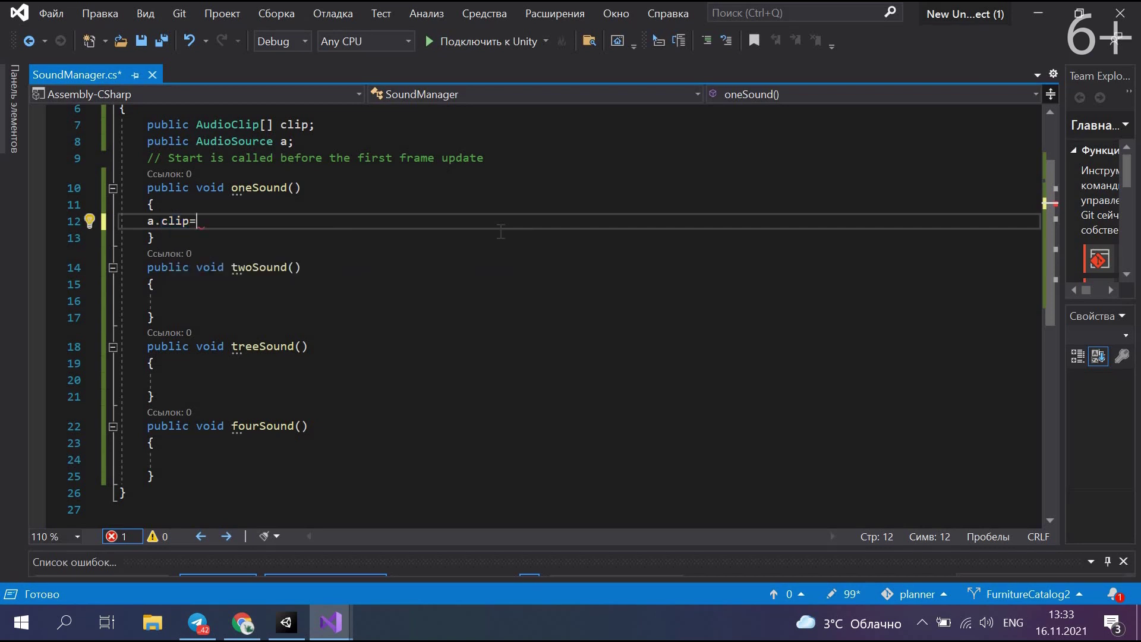
{"action": "left_click", "coordinate": [309, 124]}
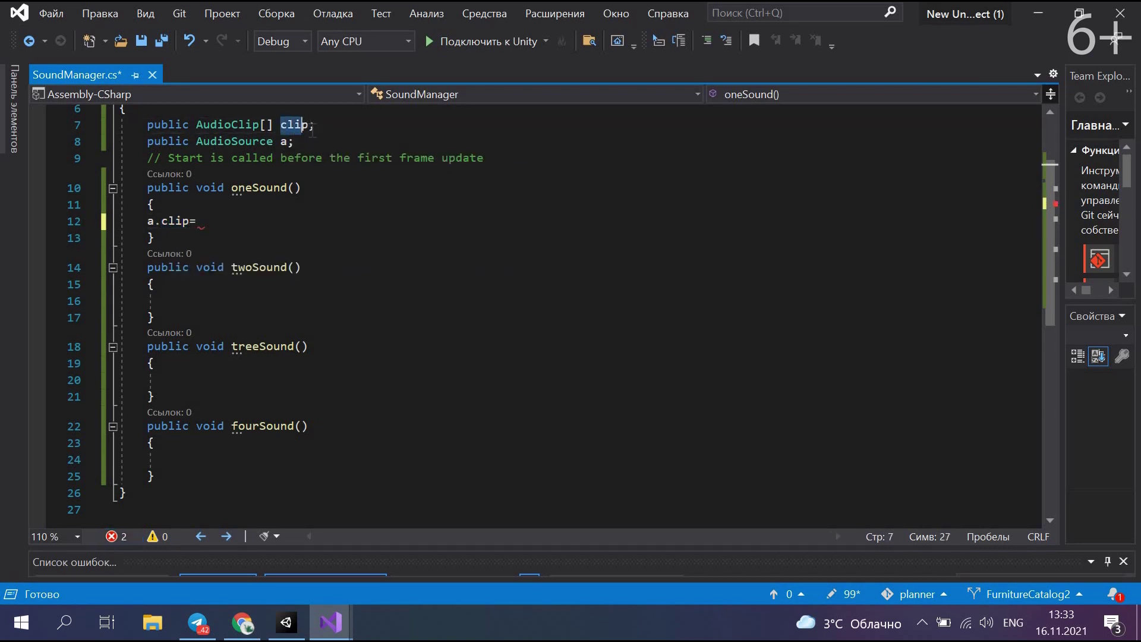
{"action": "key", "text": "shift+Left"}
{"action": "key", "text": "shift+Left"}
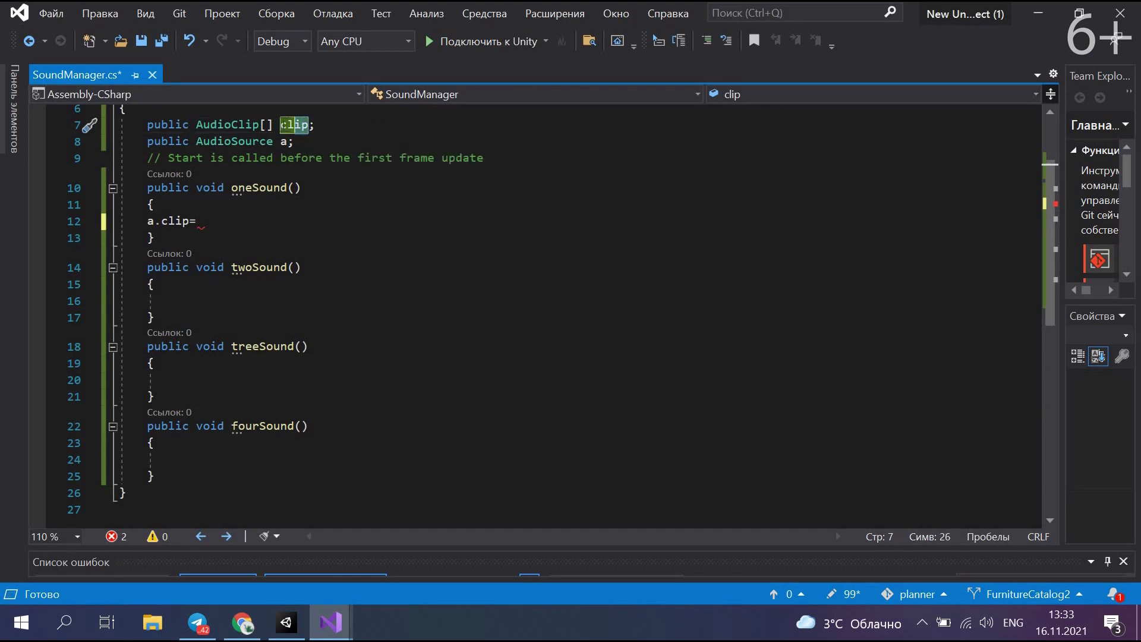
{"action": "mouse_move", "coordinate": [294, 125]}
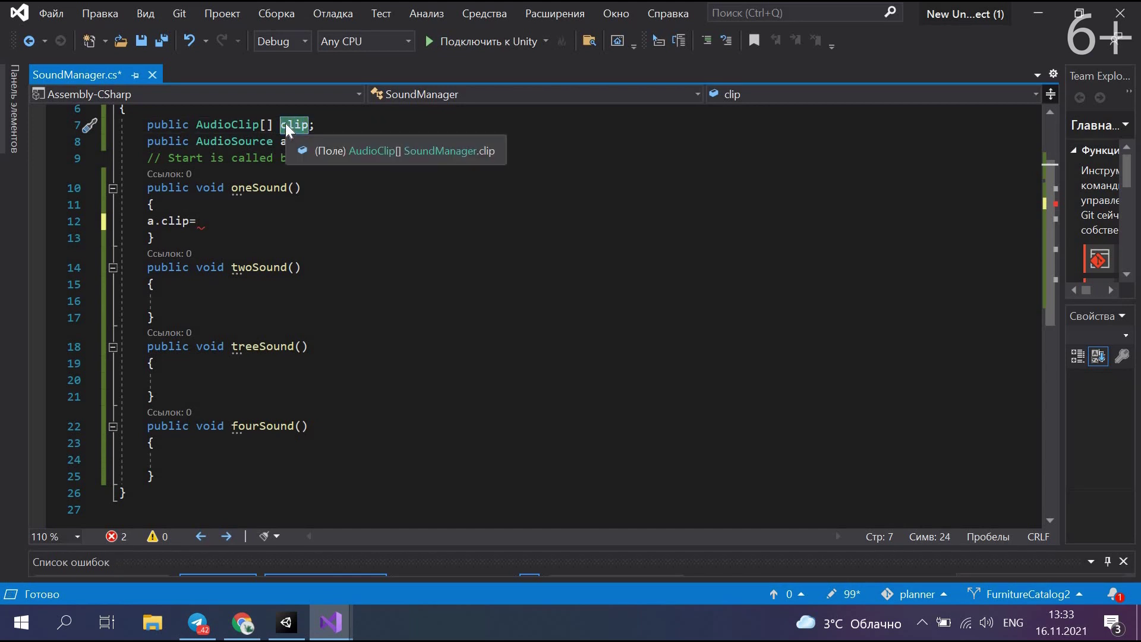
{"action": "key", "text": "BackSpace"}
{"action": "type", "text": "soun"}
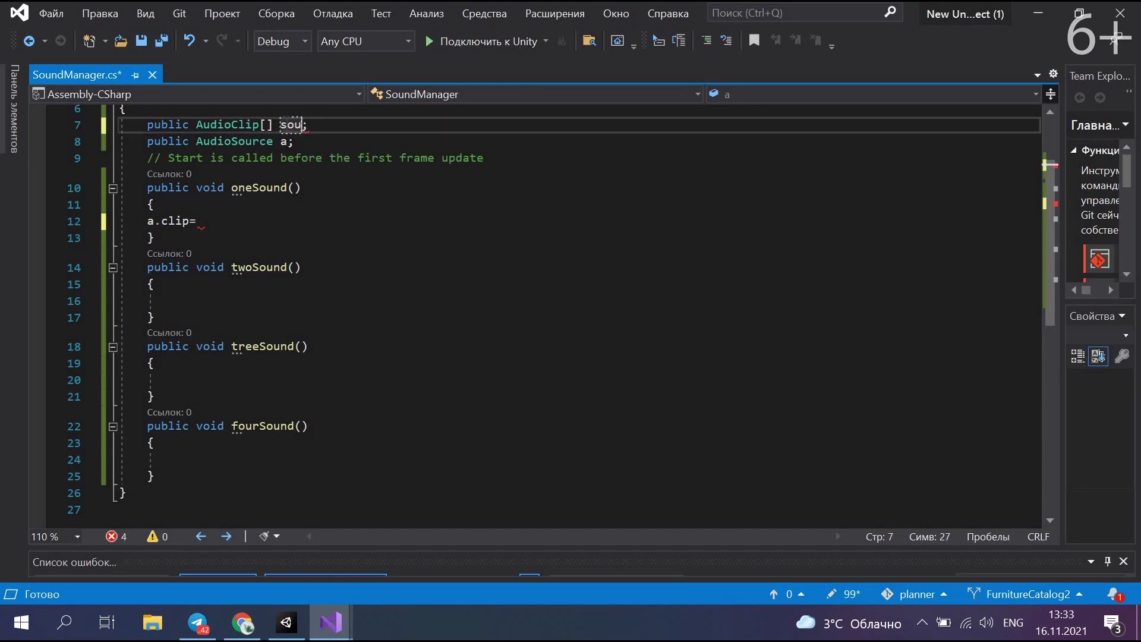
{"action": "type", "text": "d"}
{"action": "left_click", "coordinate": [231, 220]}
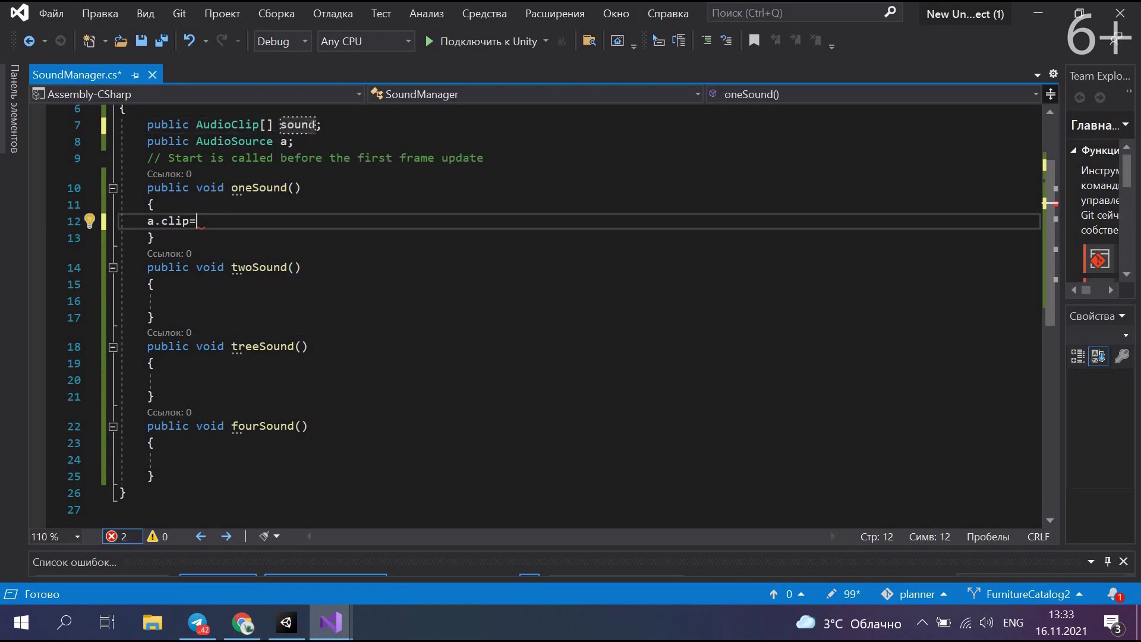
{"action": "left_click_drag", "start_coordinate": [281, 124], "coordinate": [322, 125]}
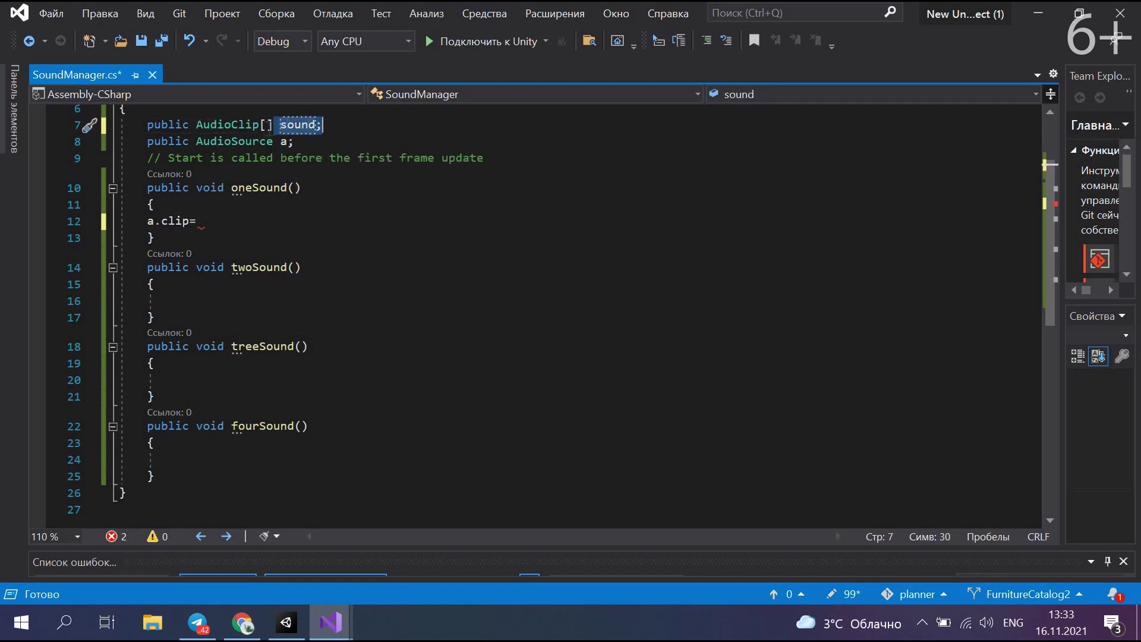
{"action": "left_click_drag", "start_coordinate": [190, 124], "coordinate": [267, 125]}
{"action": "left_click", "coordinate": [218, 224]}
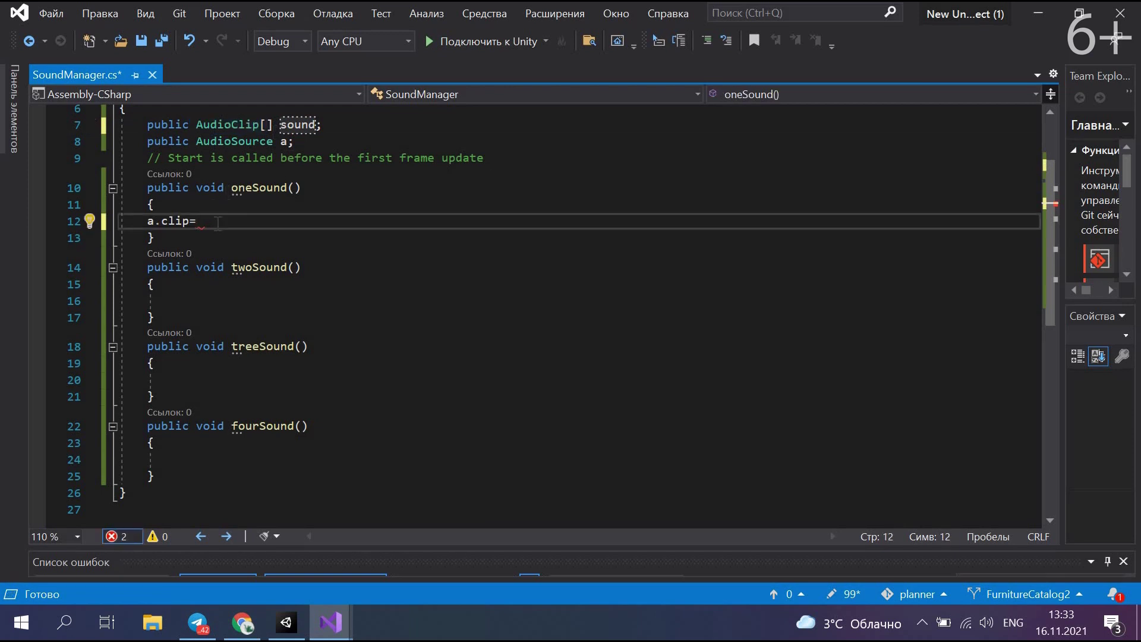
{"action": "type", "text": "sound"}
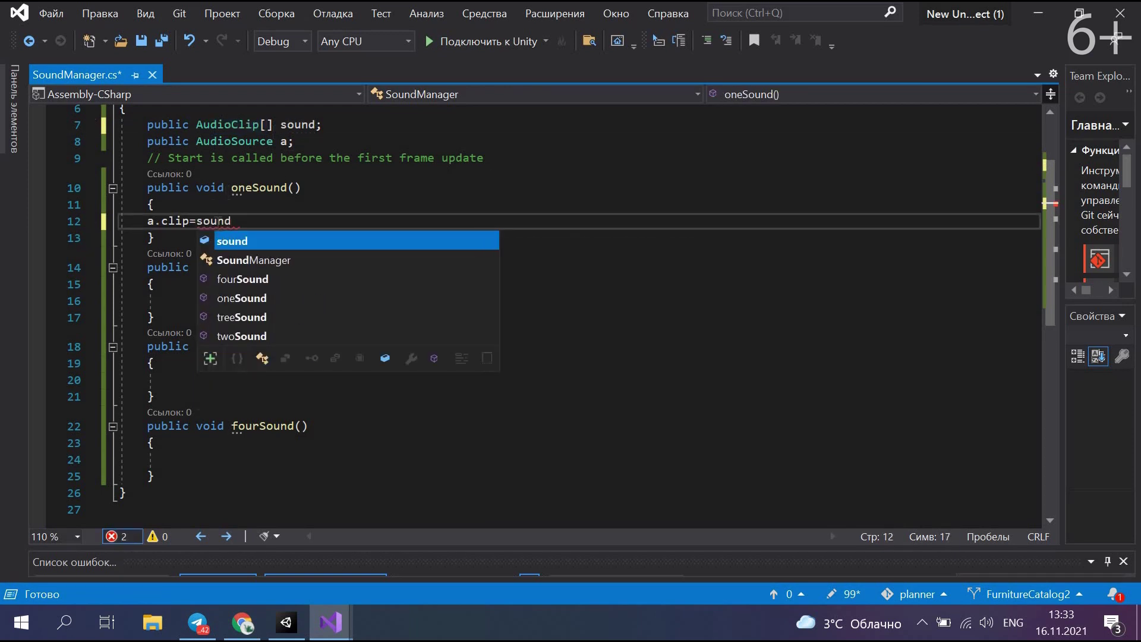
{"action": "type", "text": "["}
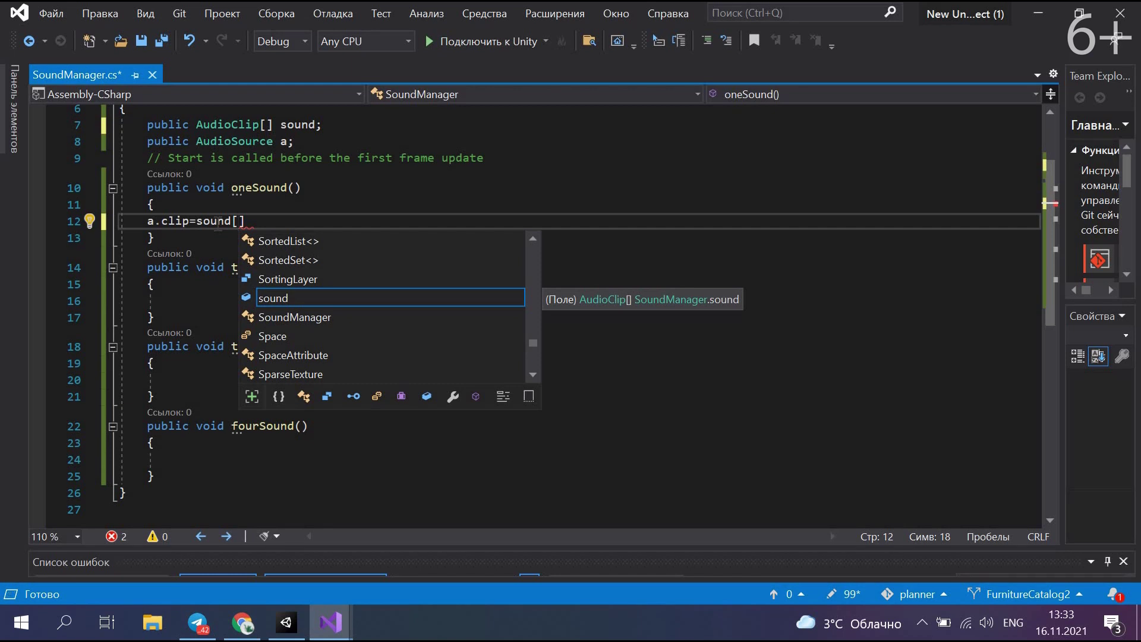
Step: Finish oneSound with 'a.clip = sound[0];' and 'a.Play();'
{"action": "type", "text": "0];"}
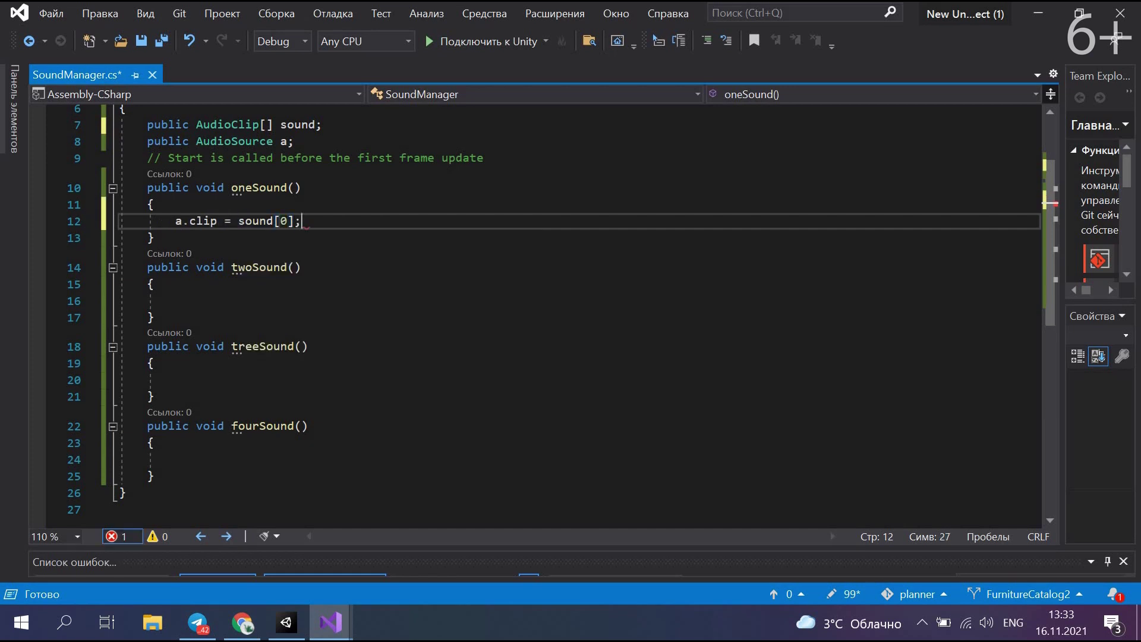
{"action": "key", "text": "Return"}
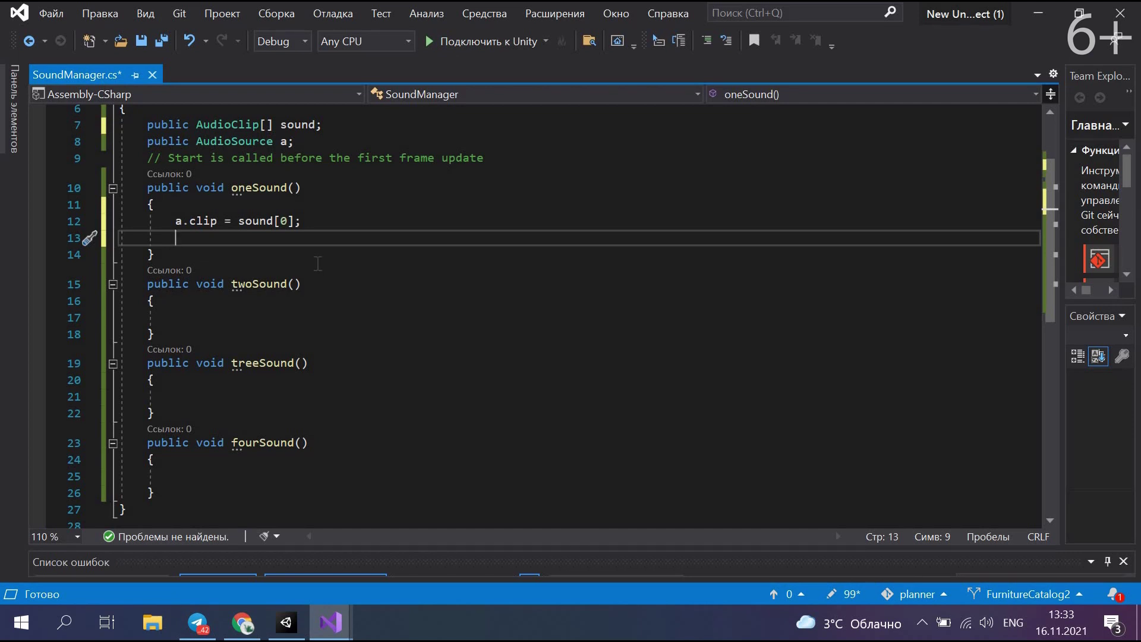
{"action": "type", "text": "a"}
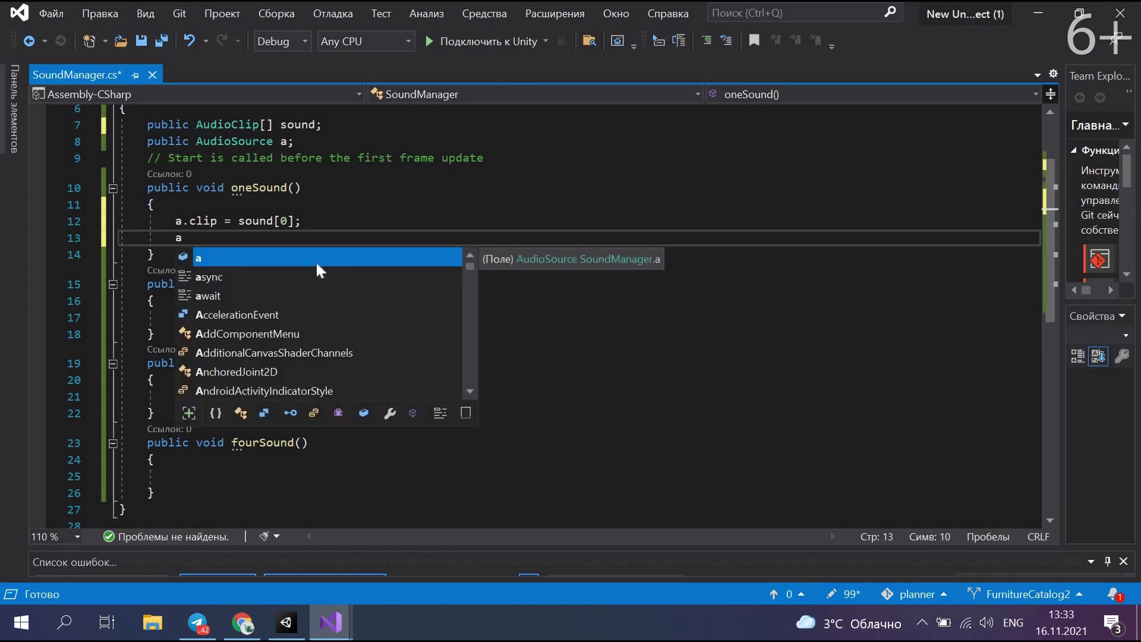
{"action": "type", "text": "."}
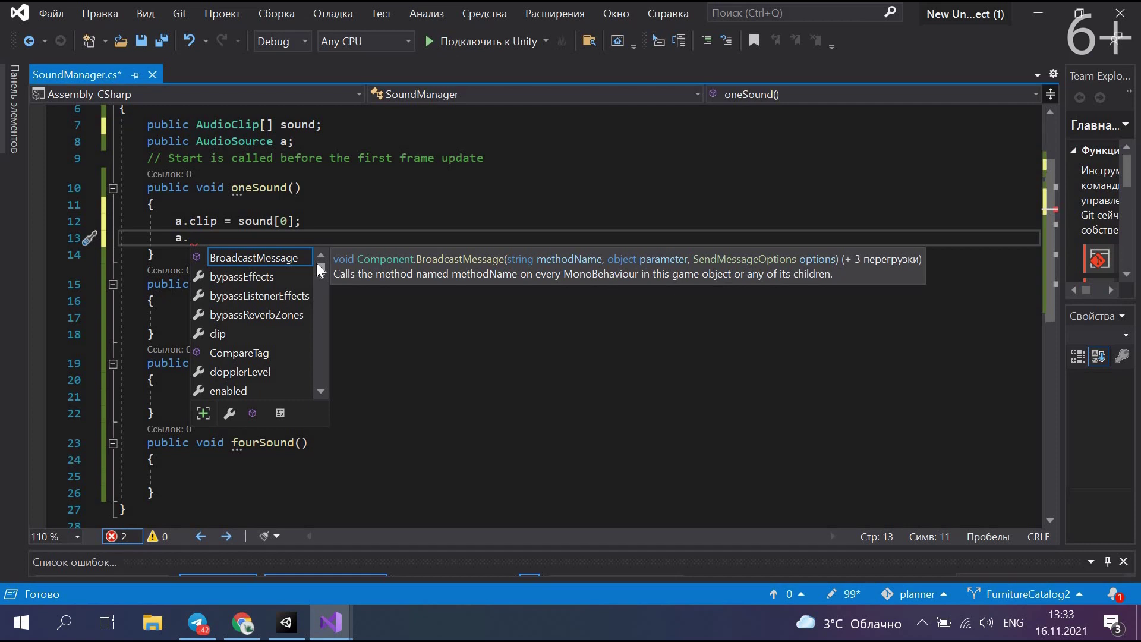
{"action": "type", "text": "Pla"}
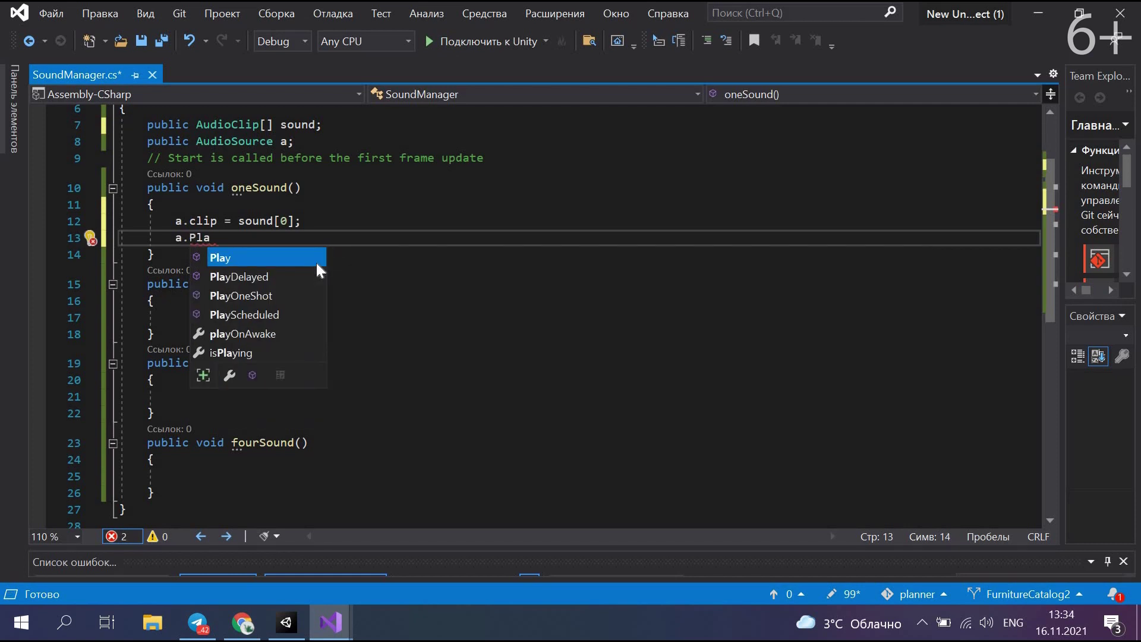
{"action": "type", "text": "y()"}
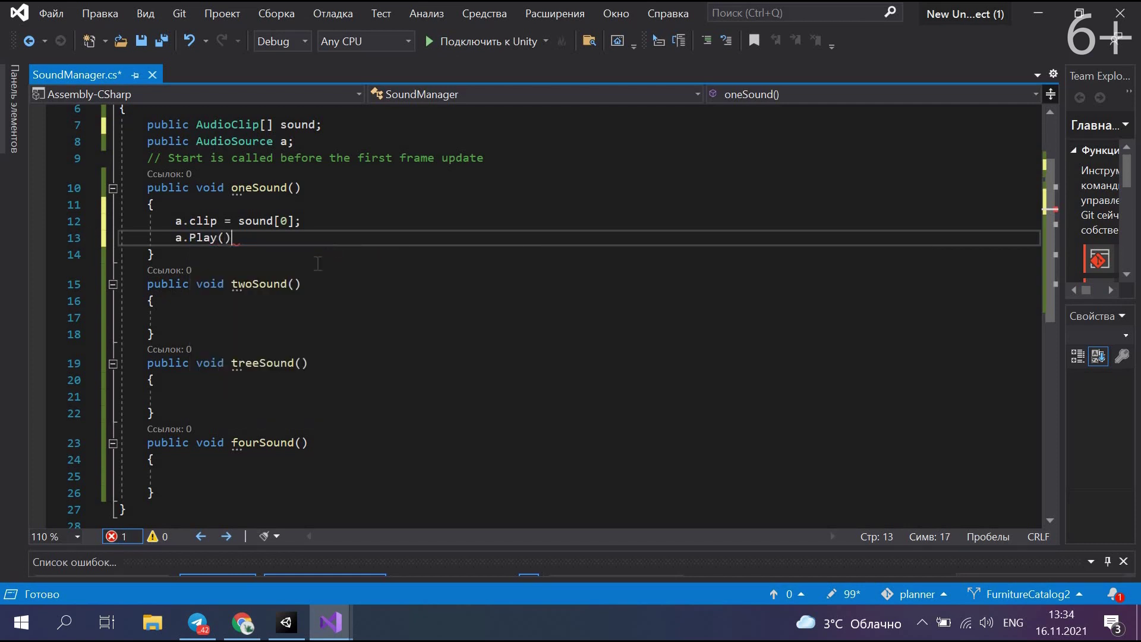
{"action": "type", "text": ";"}
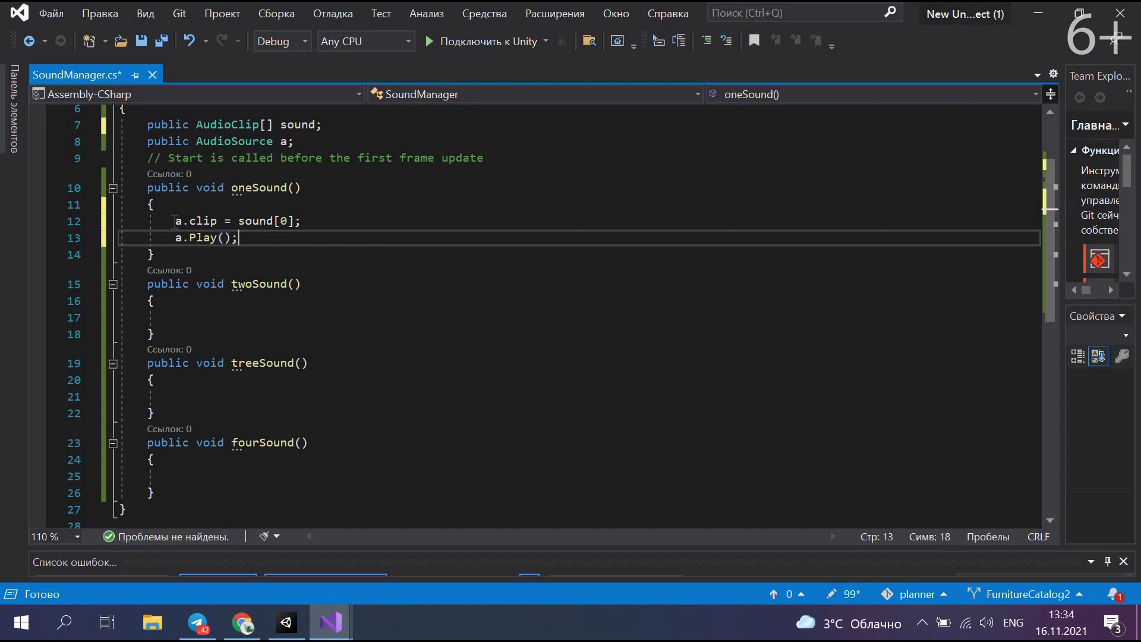
Step: Copy the clip and Play lines into twoSound, treeSound and fourSound
{"action": "left_click_drag", "start_coordinate": [169, 221], "coordinate": [251, 238]}
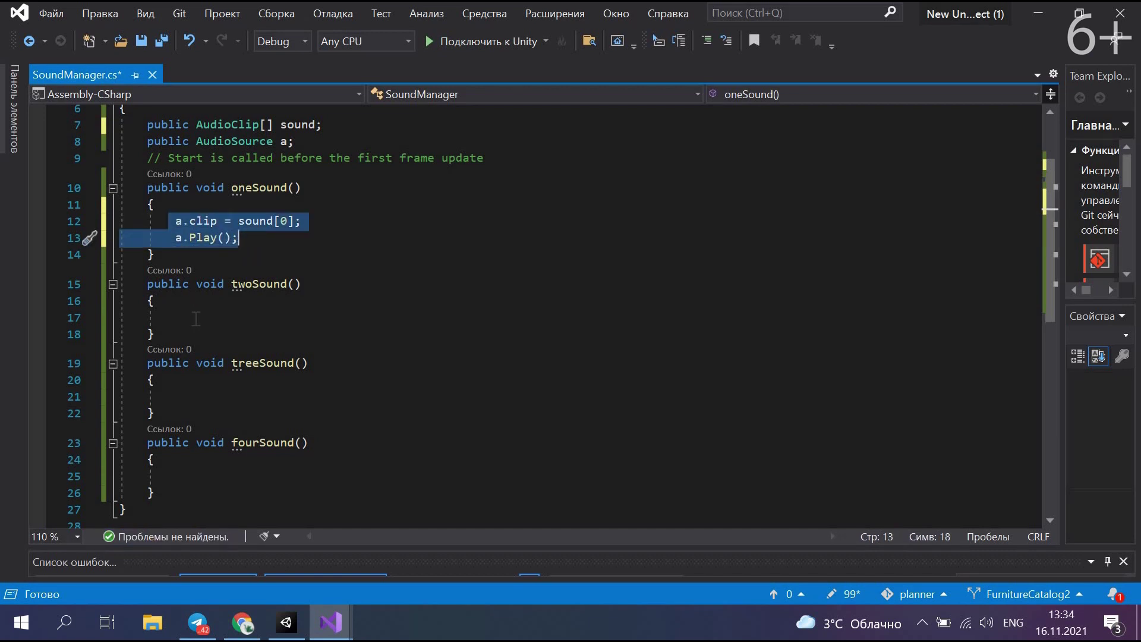
{"action": "key", "text": "ctrl+c"}
{"action": "left_click", "coordinate": [196, 318]}
{"action": "key", "text": "ctrl+v"}
{"action": "left_click", "coordinate": [202, 414]}
{"action": "key", "text": "ctrl+v"}
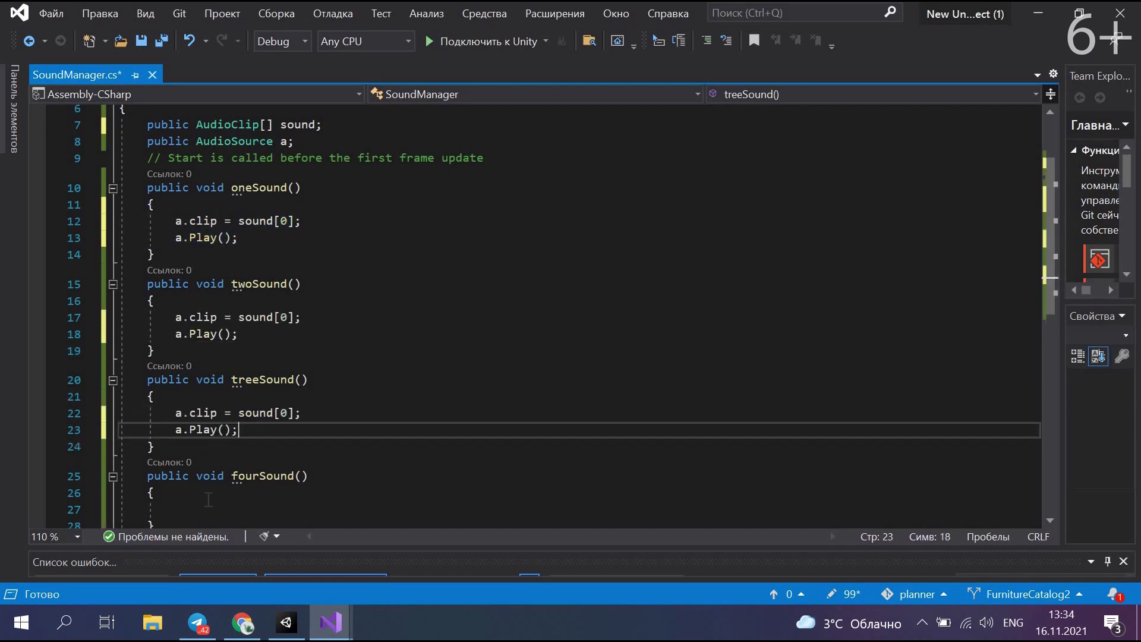
{"action": "scroll", "coordinate": [198, 461], "scroll_direction": "down", "scroll_amount": 1}
{"action": "left_click", "coordinate": [198, 459]}
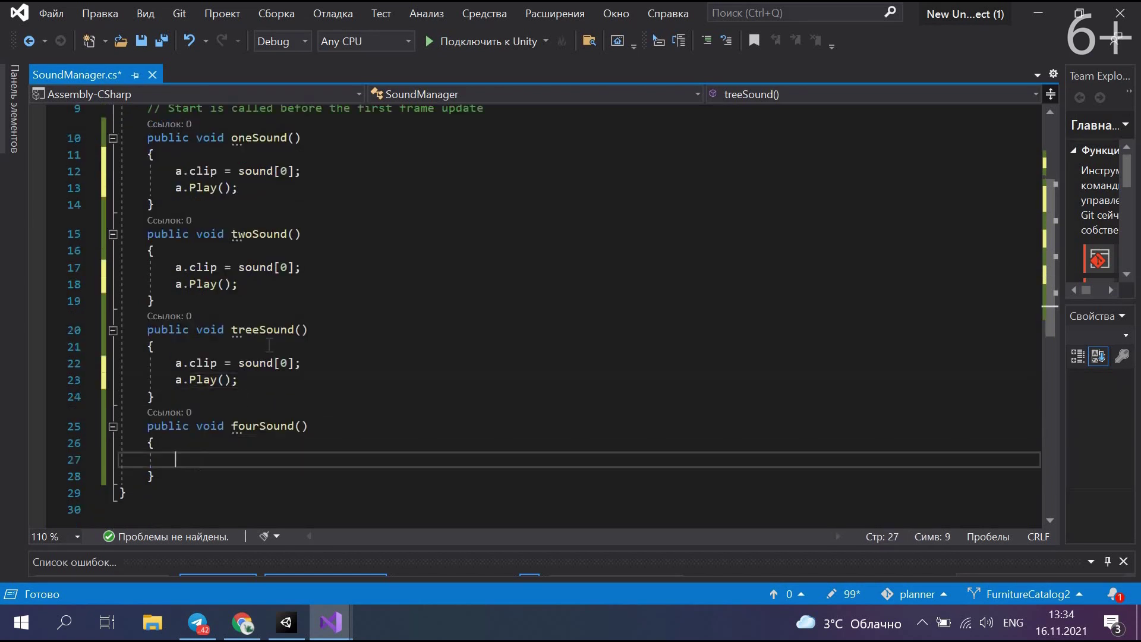
{"action": "key", "text": "ctrl+v"}
Step: Change the copied sound indices to 1, 2 and 3, save, and return to Unity
{"action": "left_click", "coordinate": [285, 268]}
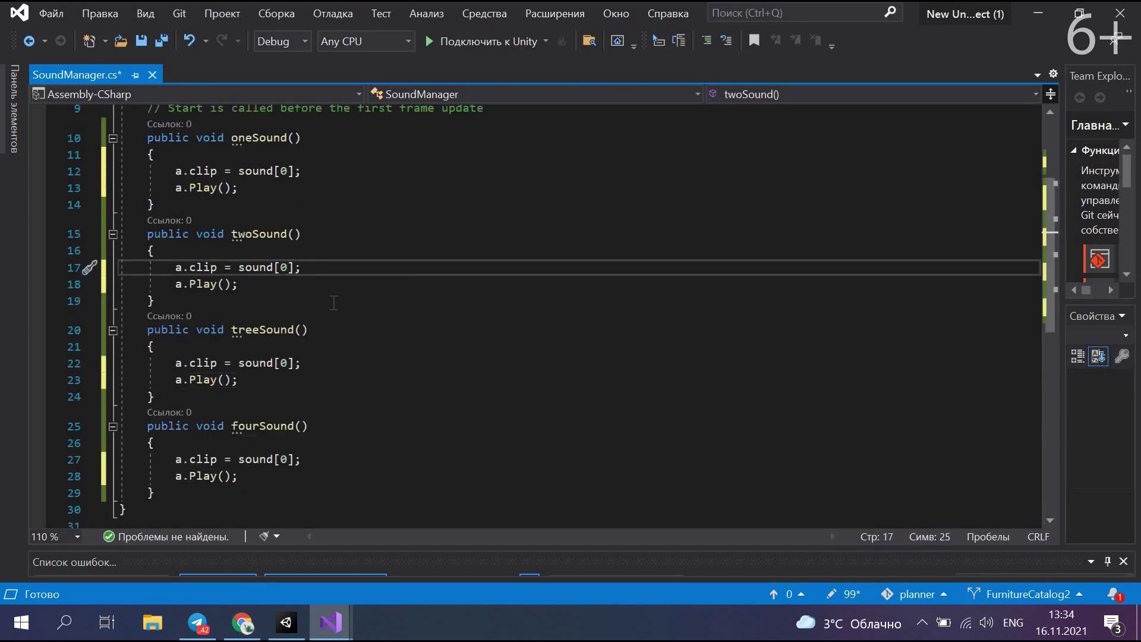
{"action": "key", "text": "BackSpace"}
{"action": "type", "text": "1"}
{"action": "left_click", "coordinate": [288, 362]}
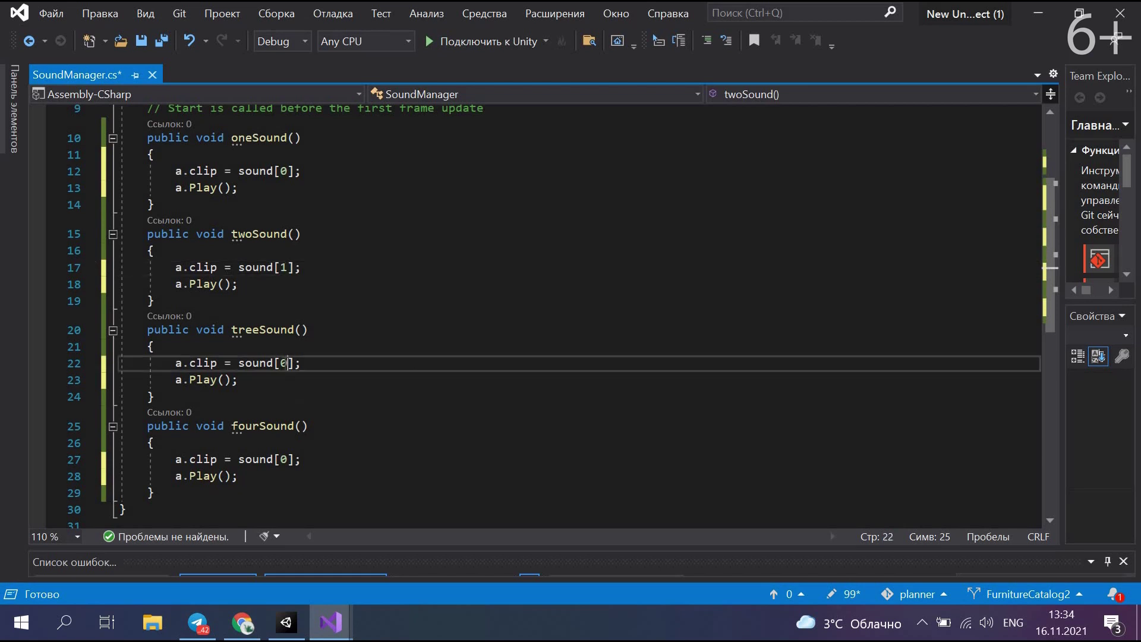
{"action": "key", "text": "BackSpace"}
{"action": "type", "text": "2"}
{"action": "left_click", "coordinate": [291, 466]}
{"action": "key", "text": "BackSpace"}
{"action": "type", "text": "3"}
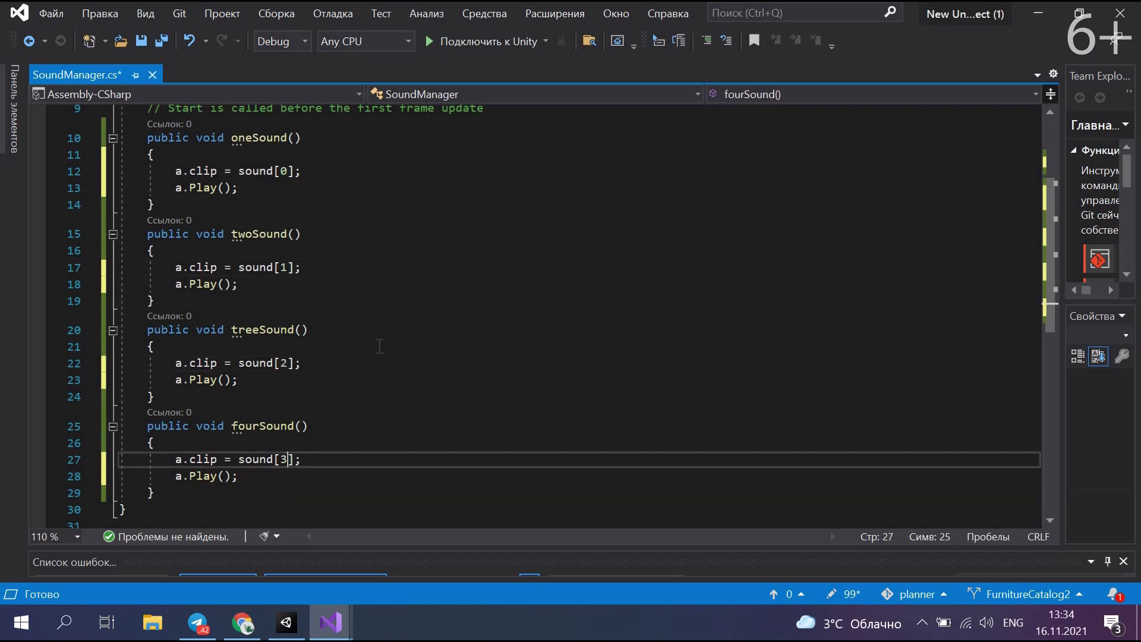
{"action": "scroll", "coordinate": [382, 355], "scroll_direction": "up", "scroll_amount": 1}
{"action": "key", "text": "ctrl+s"}
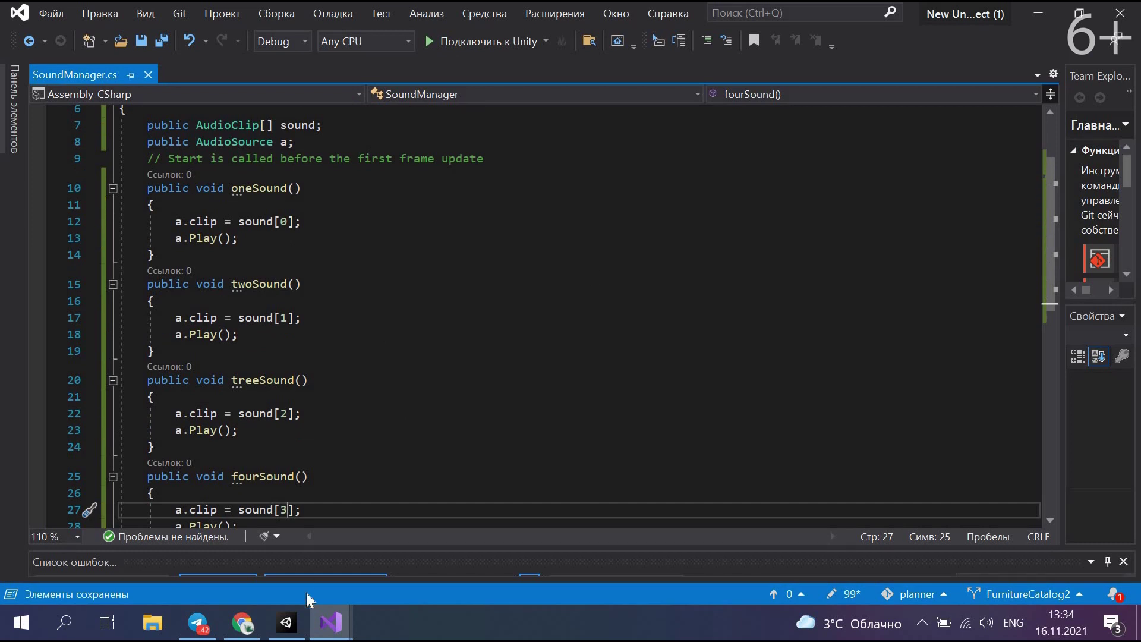
{"action": "left_click", "coordinate": [291, 625]}
Step: Attach the SoundManager script to the SoundManager object and set its Sound array size to 4
{"action": "left_click", "coordinate": [97, 223]}
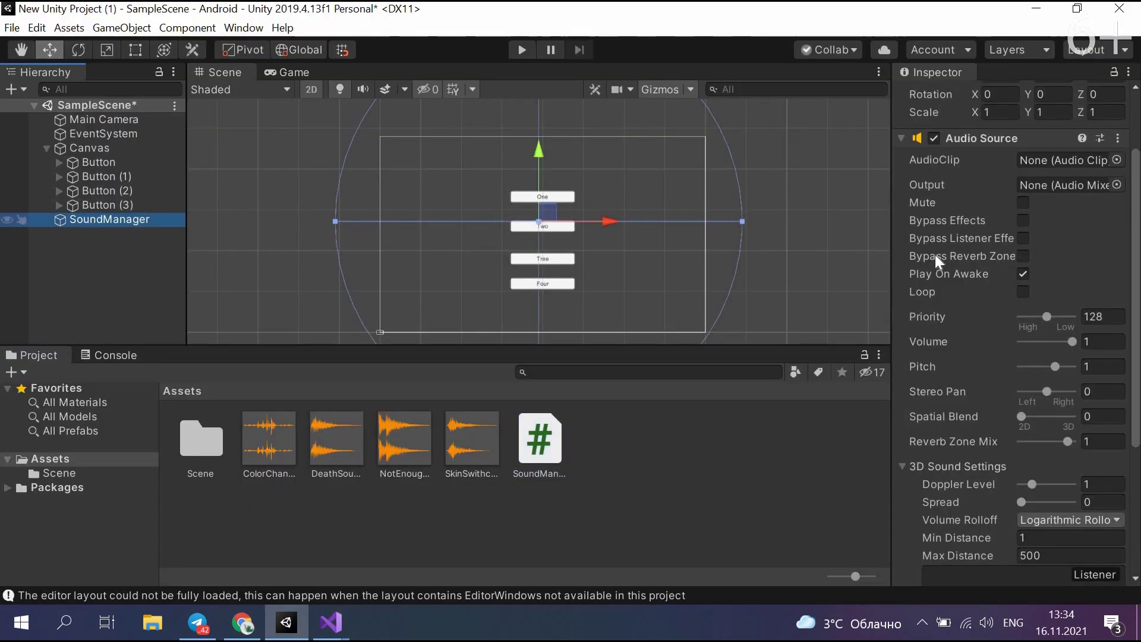
{"action": "scroll", "coordinate": [909, 464], "scroll_direction": "down", "scroll_amount": 5}
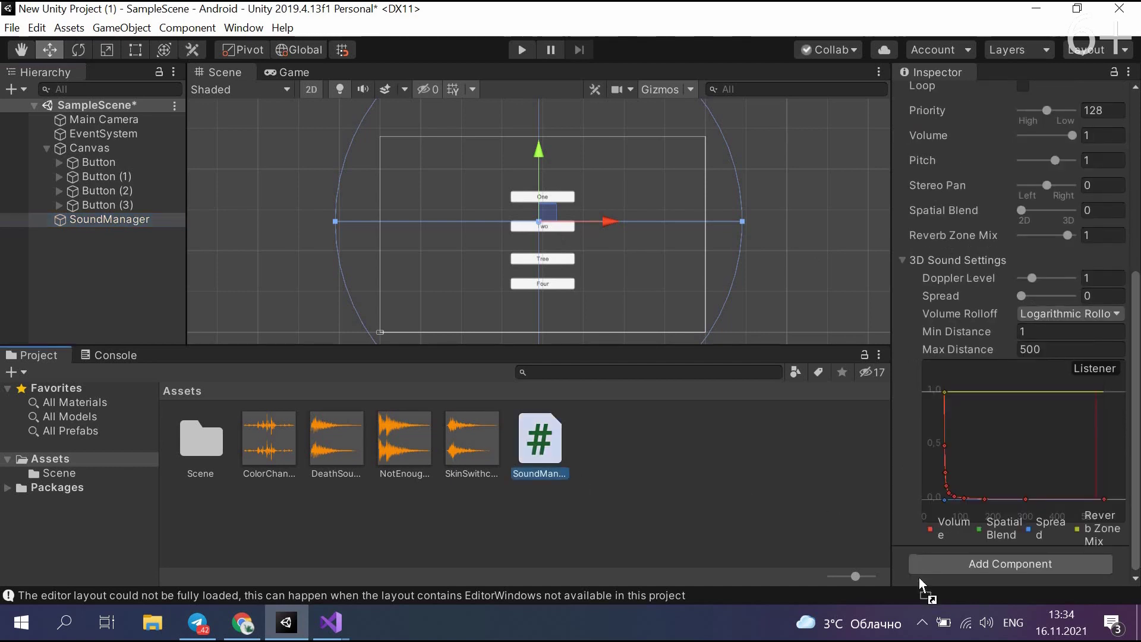
{"action": "left_click_drag", "start_coordinate": [921, 579], "coordinate": [927, 564]}
{"action": "scroll", "coordinate": [941, 511], "scroll_direction": "down", "scroll_amount": 2}
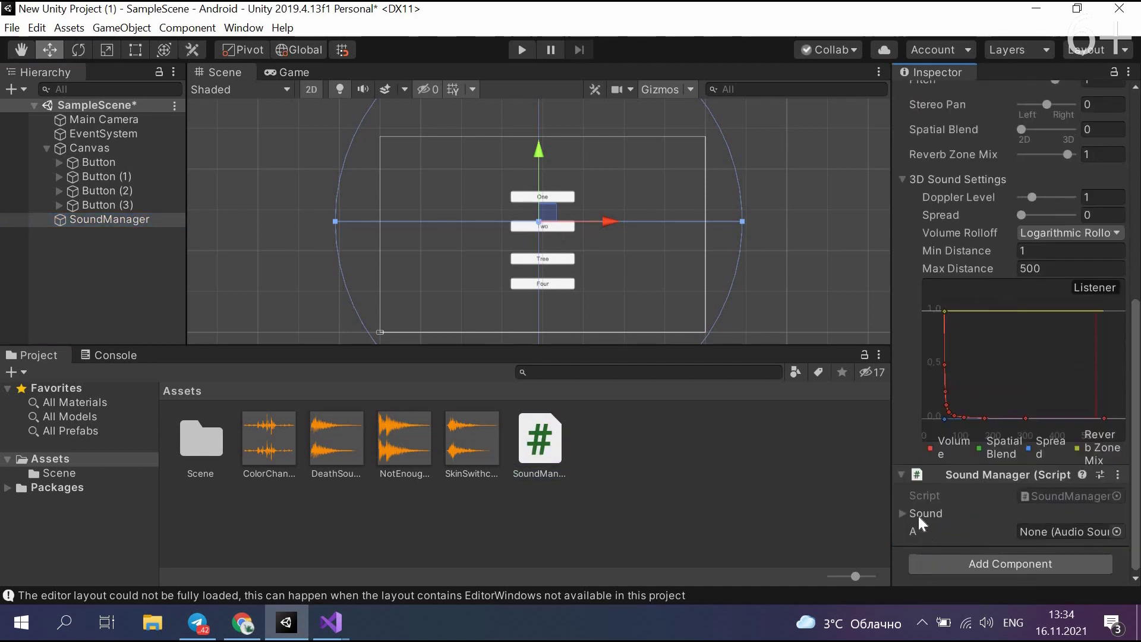
{"action": "left_click", "coordinate": [903, 513]}
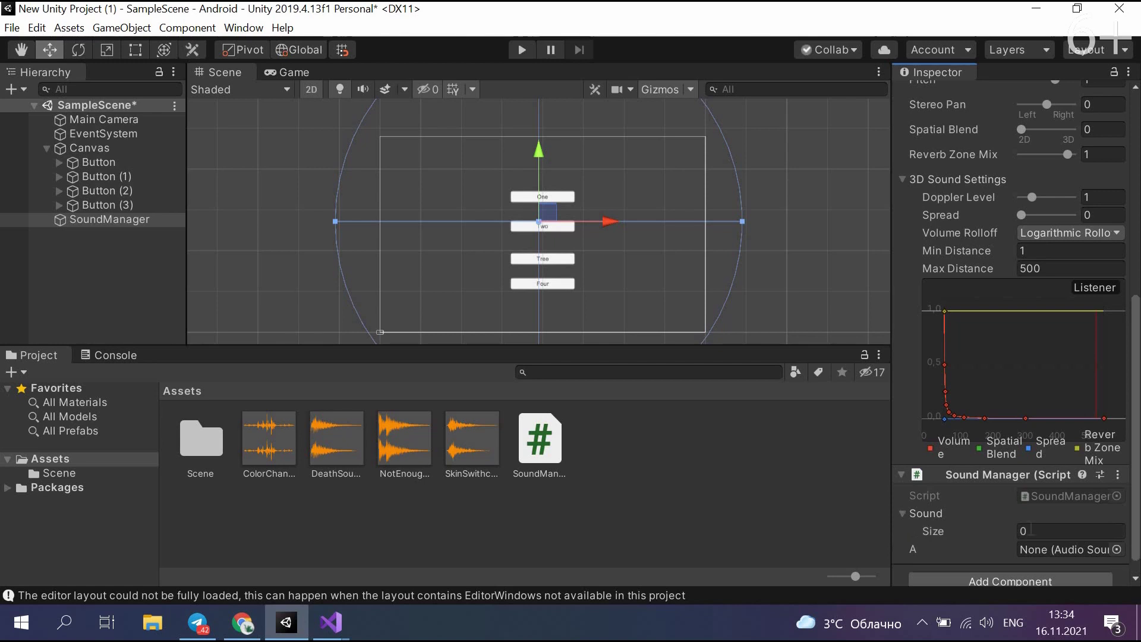
{"action": "left_click", "coordinate": [1041, 531]}
{"action": "type", "text": "4"}
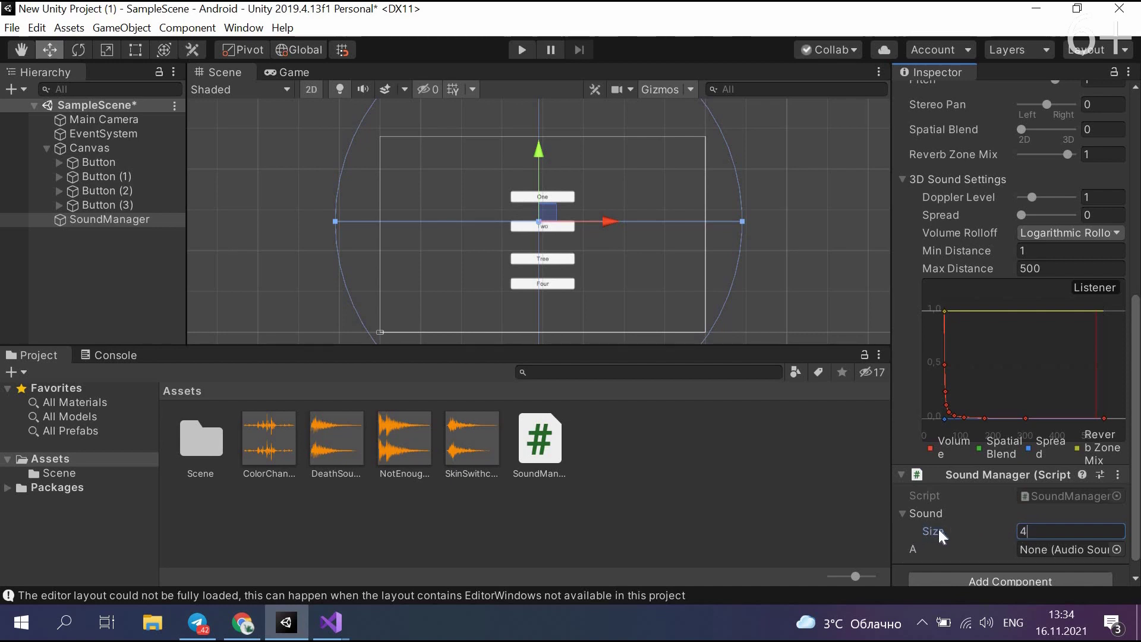
{"action": "key", "text": "Return"}
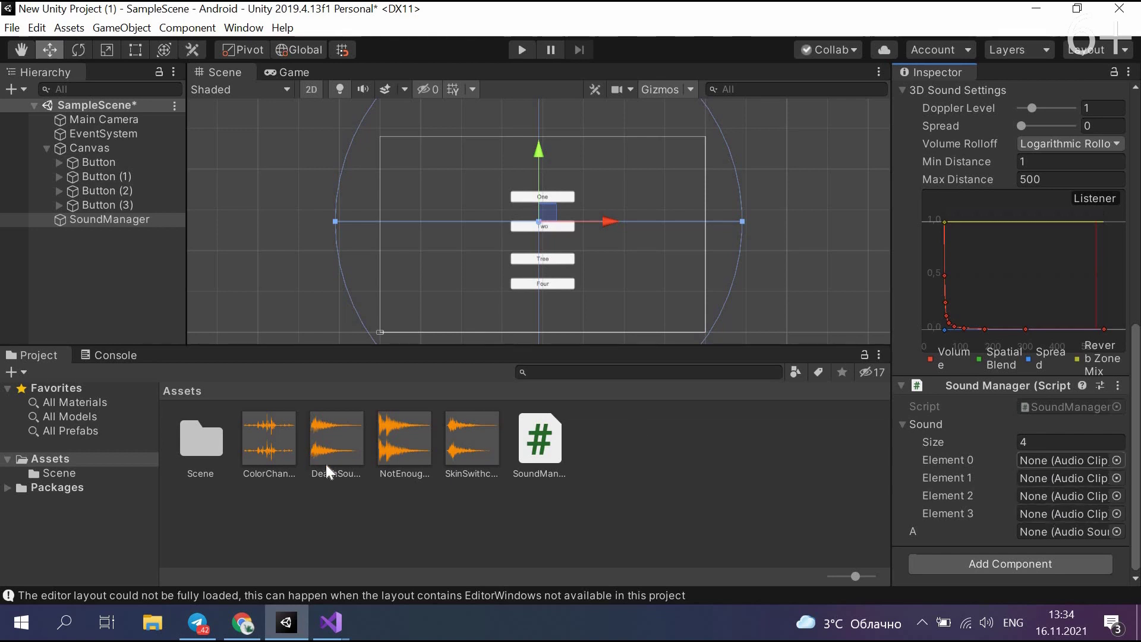
Step: Assign ColorChange, DeathSound, NotEnoughTok and SkinSwitch to Sound elements 0–3
{"action": "left_click_drag", "start_coordinate": [269, 440], "coordinate": [1044, 461]}
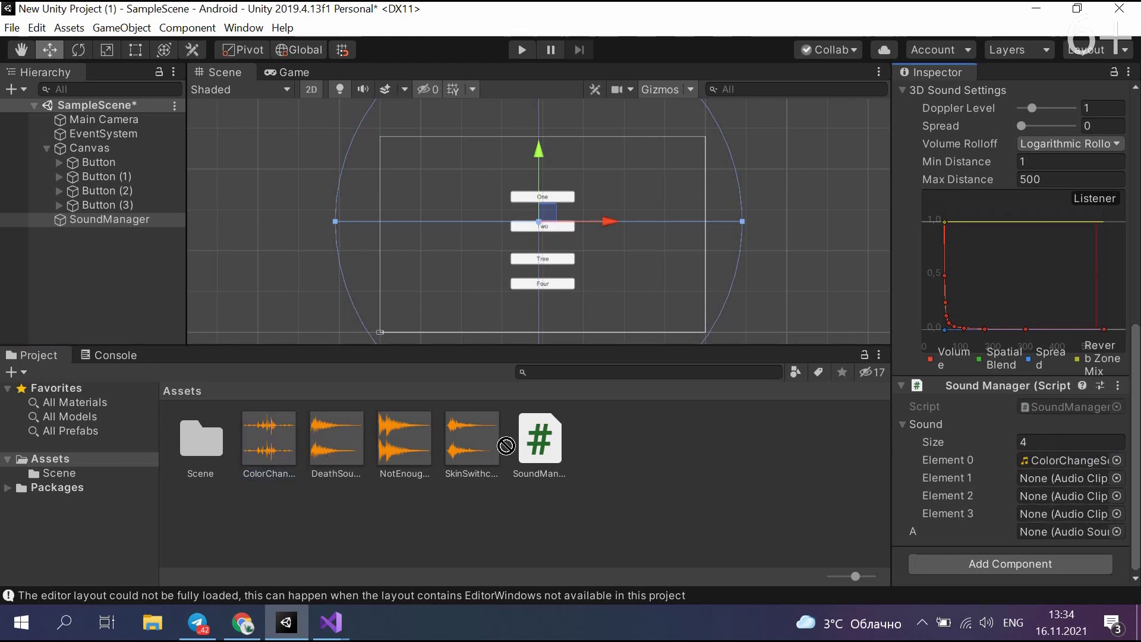
{"action": "left_click_drag", "start_coordinate": [336, 440], "coordinate": [1044, 477]}
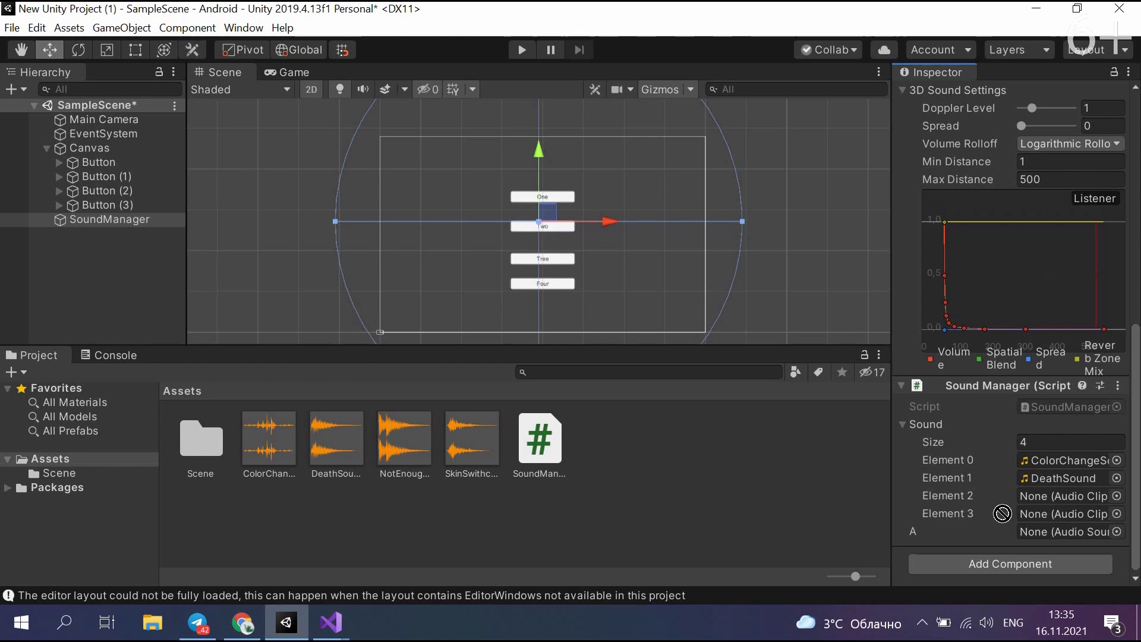
{"action": "left_click_drag", "start_coordinate": [404, 440], "coordinate": [1044, 496]}
{"action": "left_click_drag", "start_coordinate": [458, 451], "coordinate": [1044, 513]}
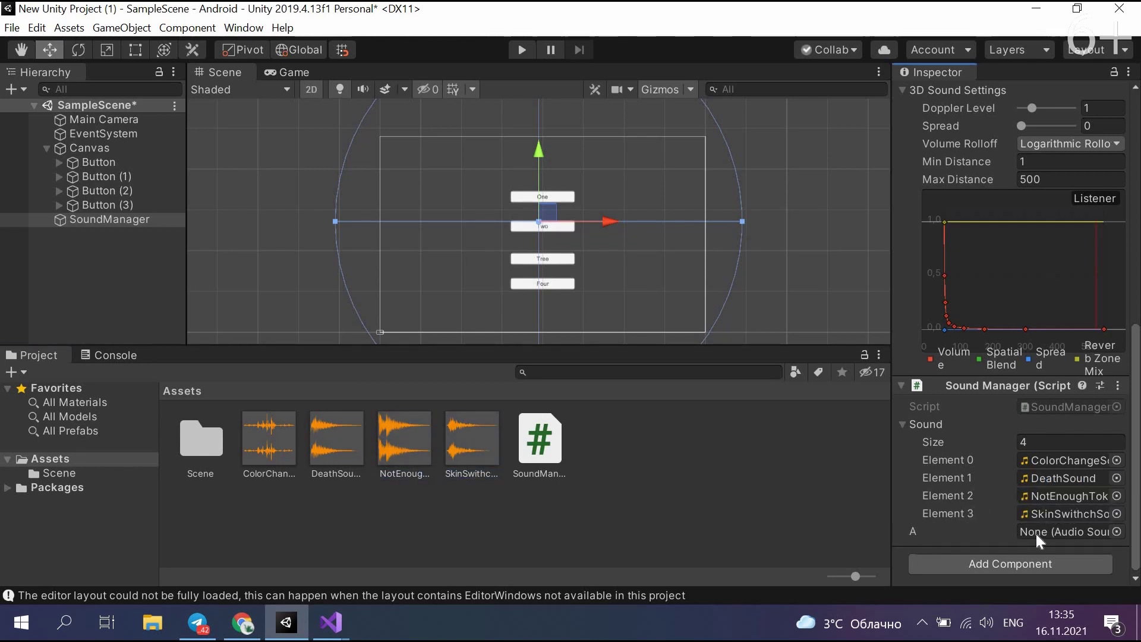
{"action": "scroll", "coordinate": [998, 333], "scroll_direction": "up", "scroll_amount": 8}
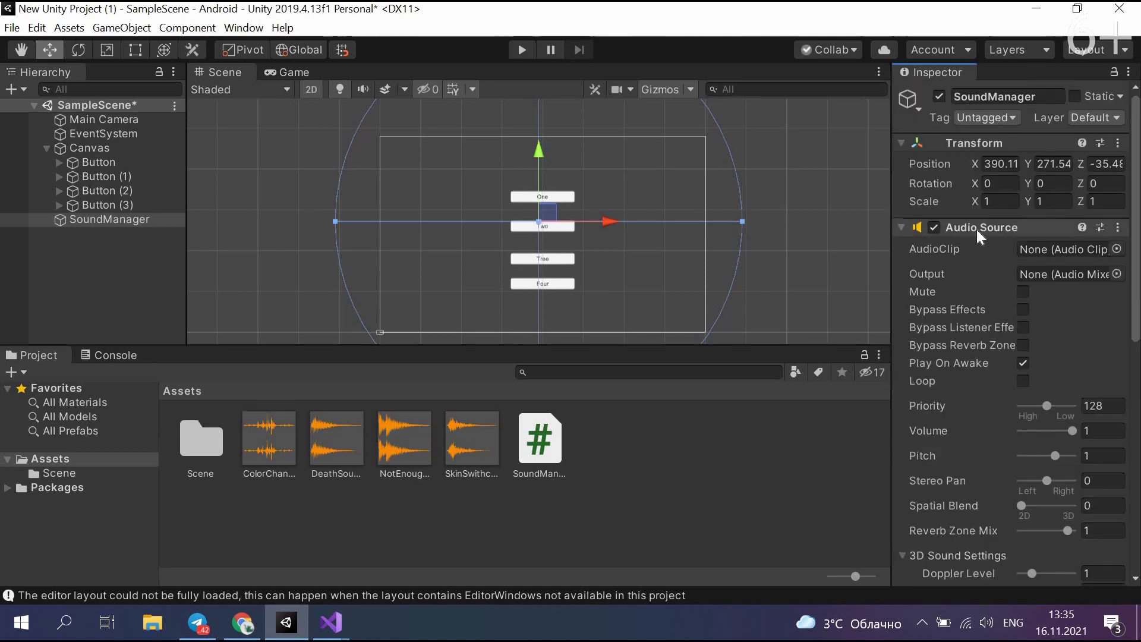
{"action": "scroll", "coordinate": [979, 443], "scroll_direction": "down", "scroll_amount": 10}
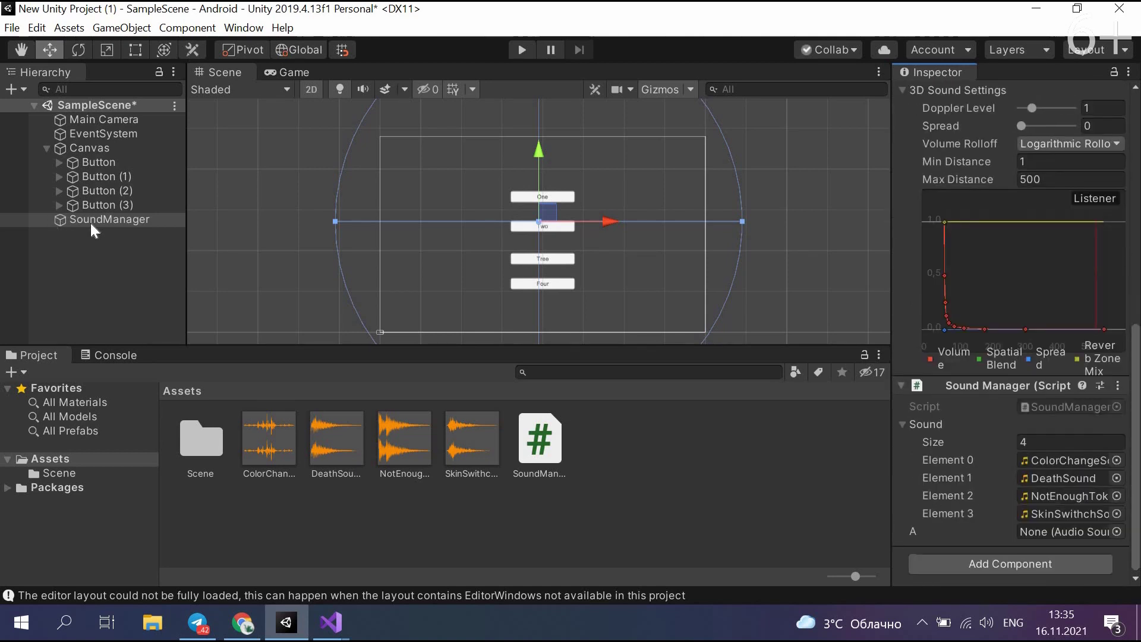
{"action": "left_click_drag", "start_coordinate": [90, 223], "coordinate": [1046, 533]}
{"action": "scroll", "coordinate": [969, 312], "scroll_direction": "up", "scroll_amount": 5}
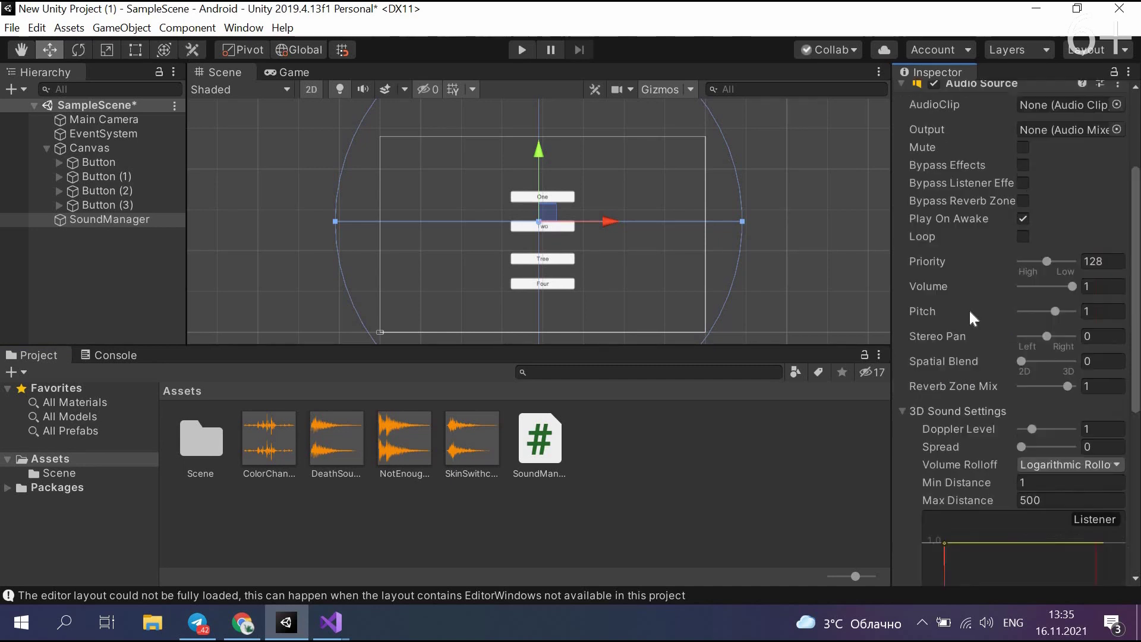
{"action": "scroll", "coordinate": [968, 311], "scroll_direction": "up", "scroll_amount": 3}
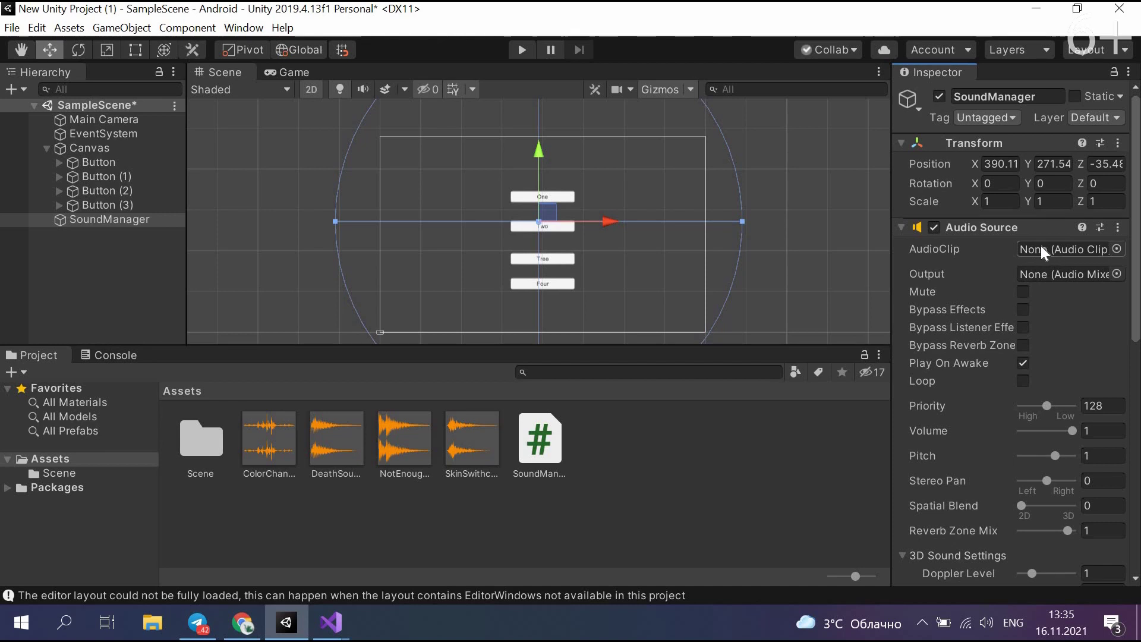
{"action": "scroll", "coordinate": [960, 423], "scroll_direction": "down", "scroll_amount": 8}
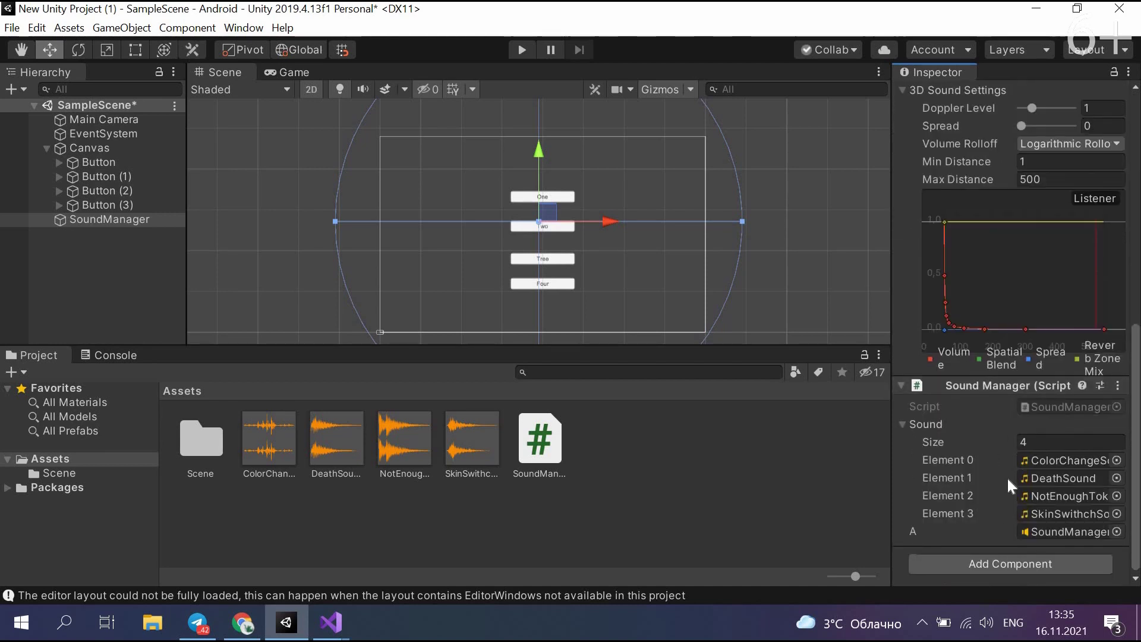
{"action": "scroll", "coordinate": [967, 435], "scroll_direction": "up", "scroll_amount": 5}
{"action": "scroll", "coordinate": [996, 439], "scroll_direction": "down", "scroll_amount": 5}
{"action": "scroll", "coordinate": [987, 259], "scroll_direction": "up", "scroll_amount": 2}
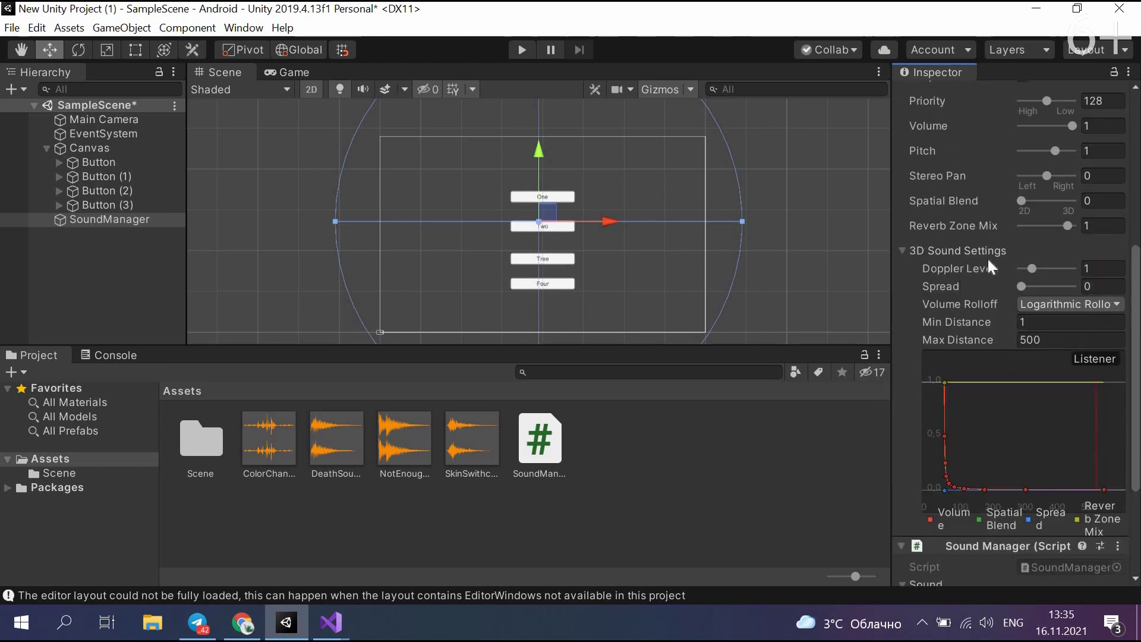
{"action": "scroll", "coordinate": [1043, 251], "scroll_direction": "up", "scroll_amount": 3}
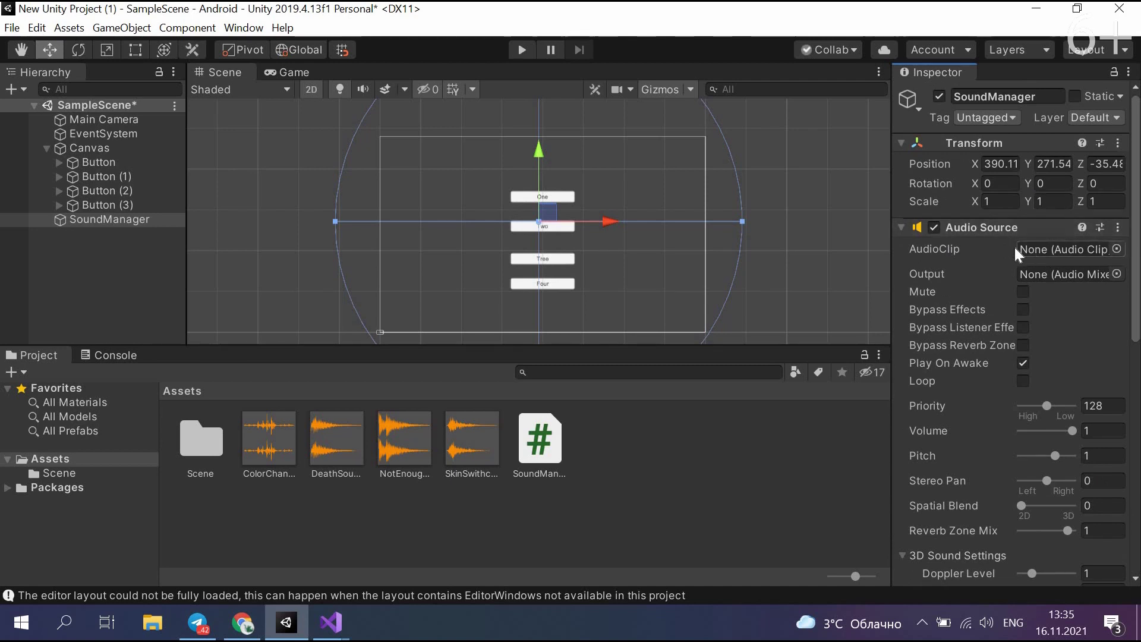
Step: Add an On Click event to the first button that calls SoundManager.oneSound
{"action": "left_click", "coordinate": [116, 162]}
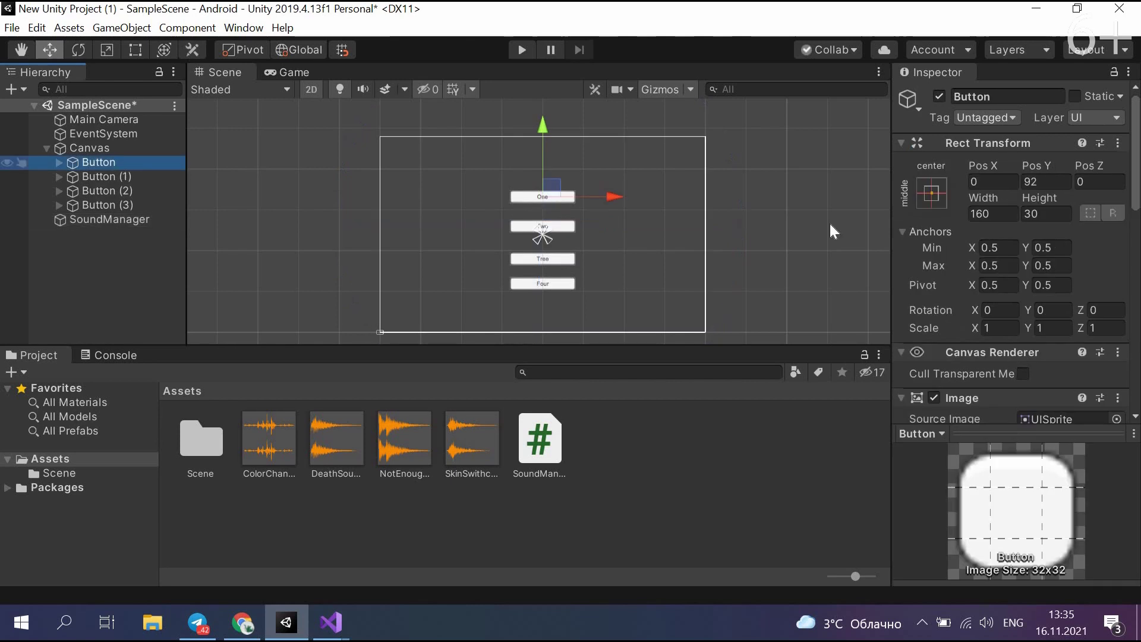
{"action": "scroll", "coordinate": [982, 270], "scroll_direction": "down", "scroll_amount": 10}
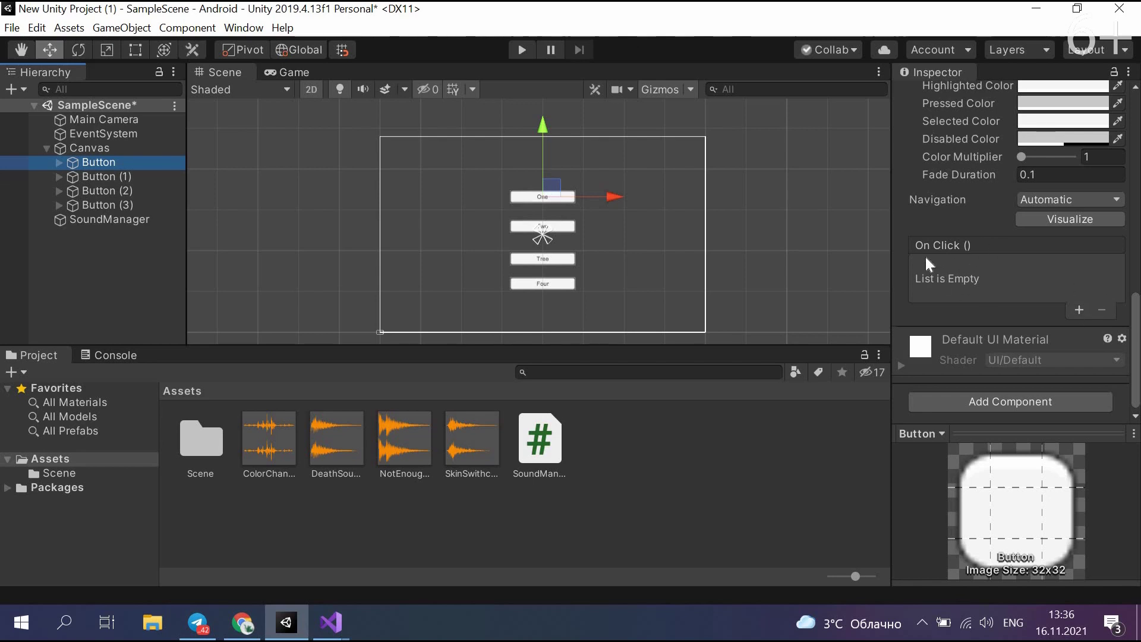
{"action": "left_click", "coordinate": [1080, 308]}
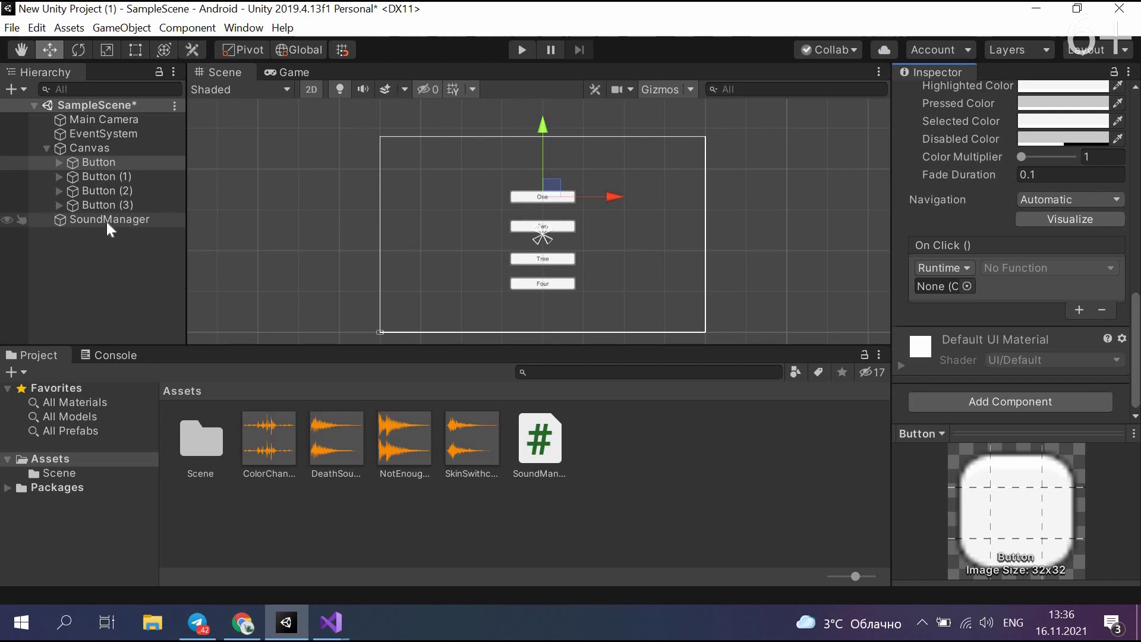
{"action": "left_click_drag", "start_coordinate": [109, 221], "coordinate": [932, 286]}
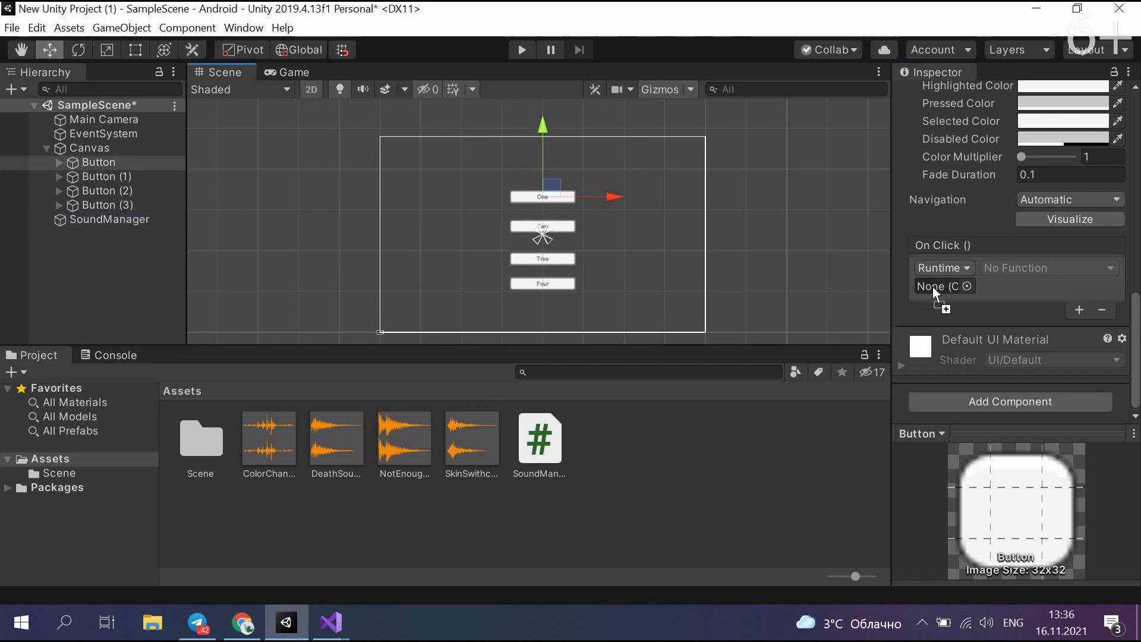
{"action": "left_click", "coordinate": [1027, 269]}
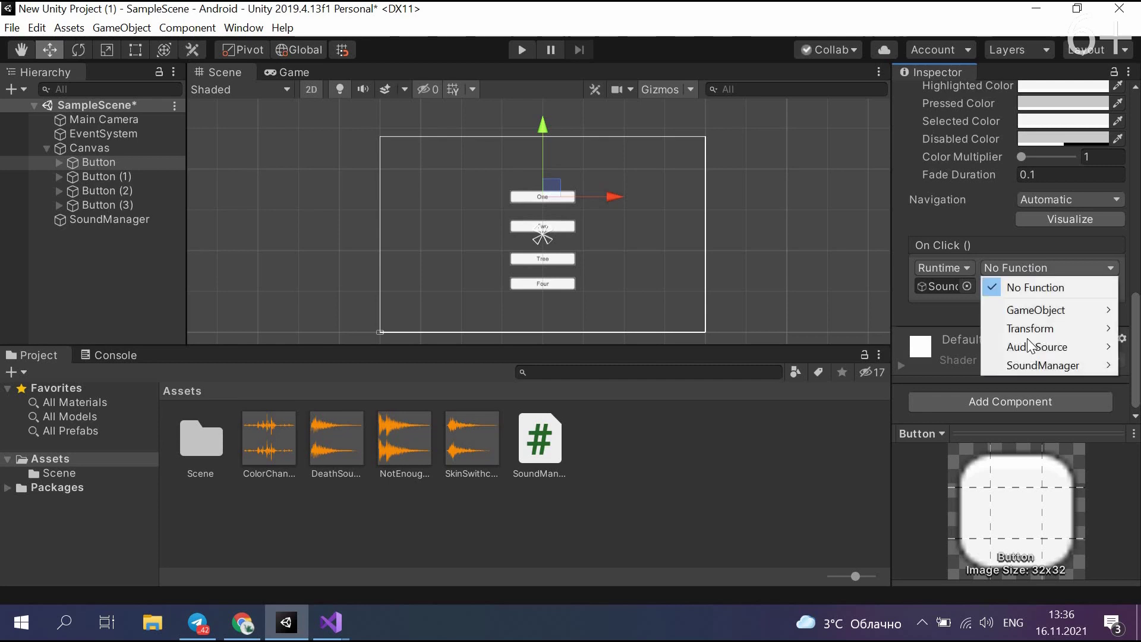
{"action": "mouse_move", "coordinate": [1042, 365]}
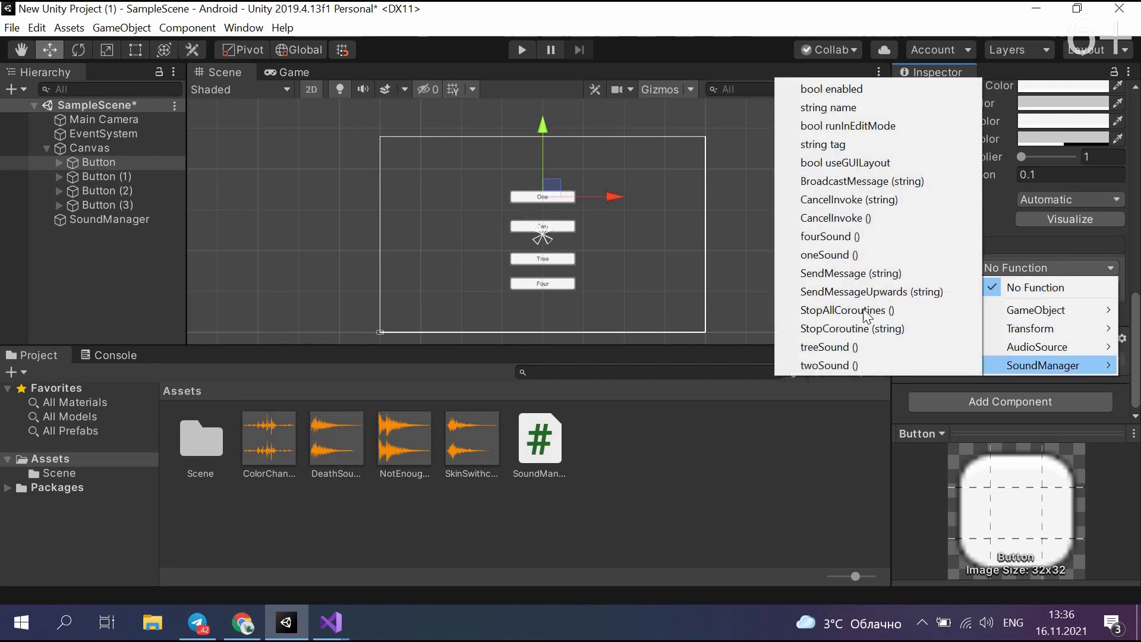
{"action": "left_click", "coordinate": [835, 256]}
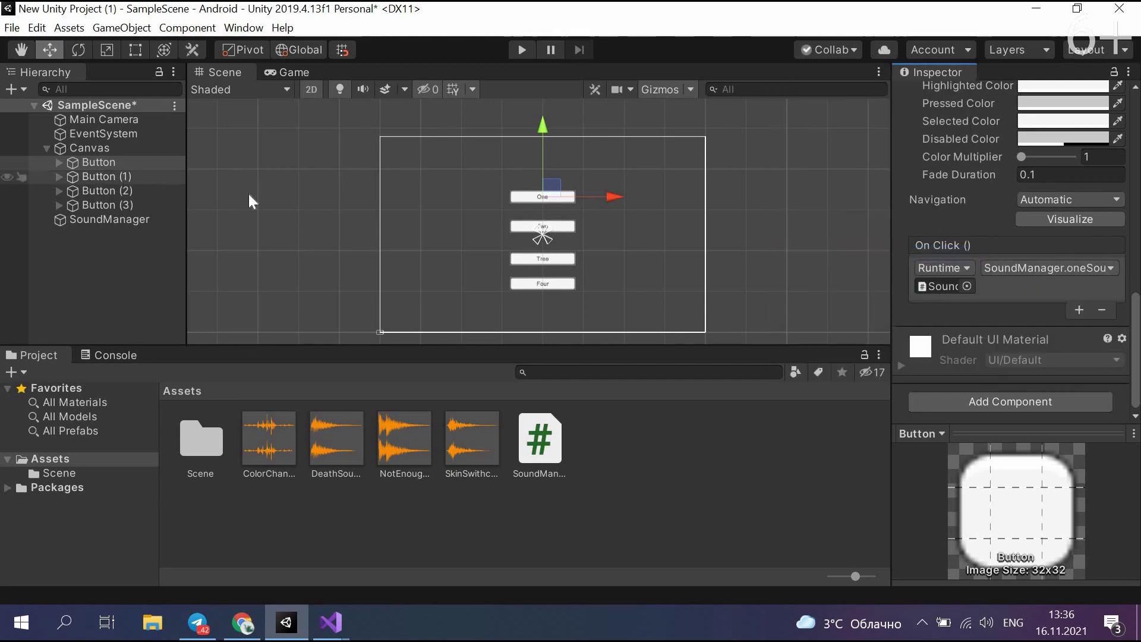
Step: Give Button (1) an On Click event calling SoundManager.twoSound
{"action": "left_click", "coordinate": [542, 226]}
{"action": "left_click", "coordinate": [1079, 309]}
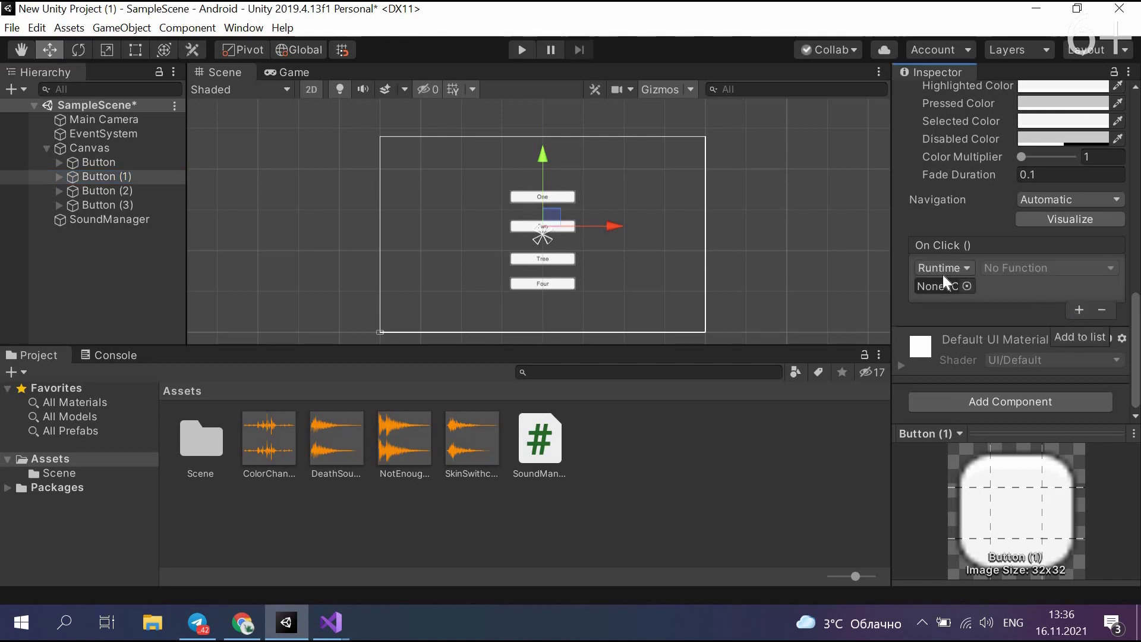
{"action": "left_click_drag", "start_coordinate": [110, 220], "coordinate": [943, 289]}
{"action": "left_click", "coordinate": [1038, 269]}
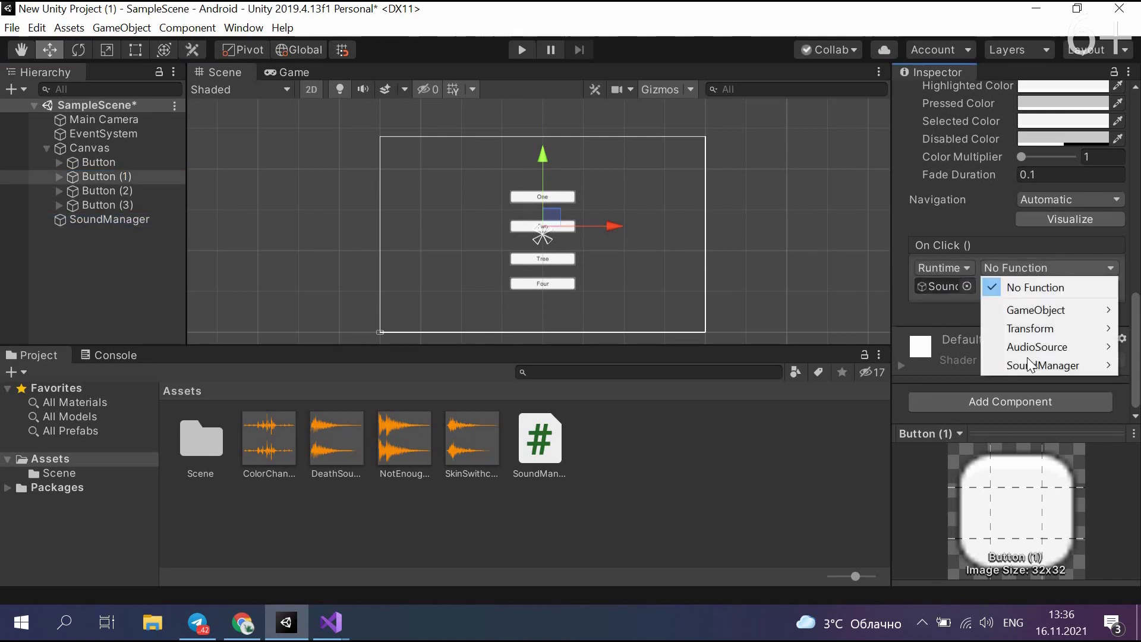
{"action": "mouse_move", "coordinate": [1042, 366]}
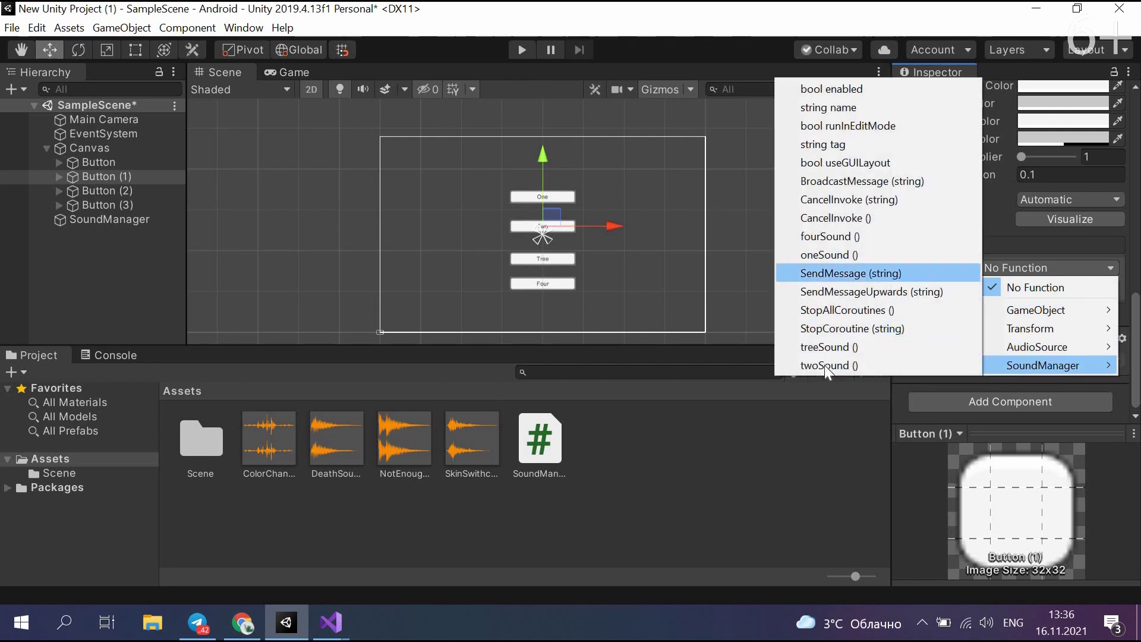
{"action": "left_click", "coordinate": [826, 365]}
Step: Give Button (2) an On Click event calling SoundManager.treeSound
{"action": "left_click", "coordinate": [98, 191]}
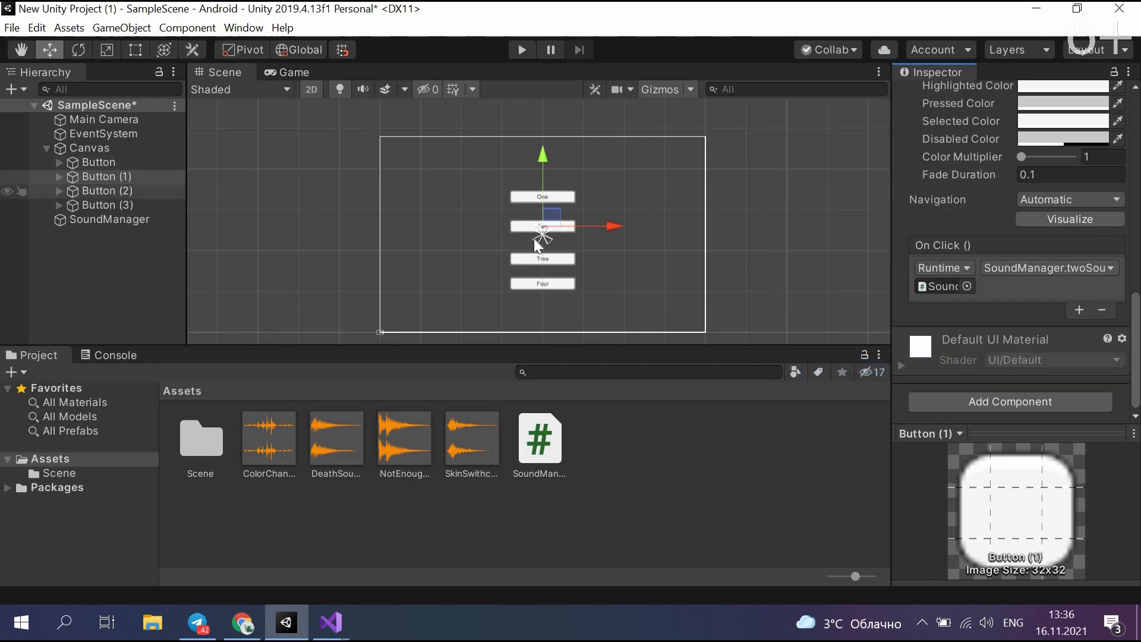
{"action": "left_click", "coordinate": [1079, 309]}
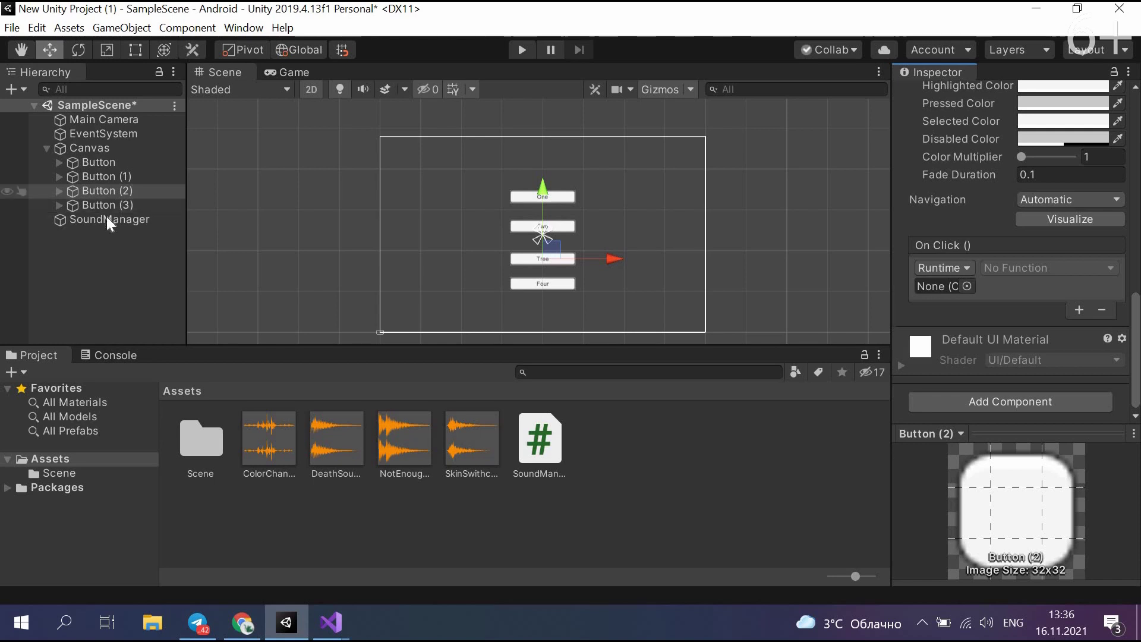
{"action": "left_click_drag", "start_coordinate": [109, 220], "coordinate": [944, 287]}
{"action": "left_click", "coordinate": [1020, 268]}
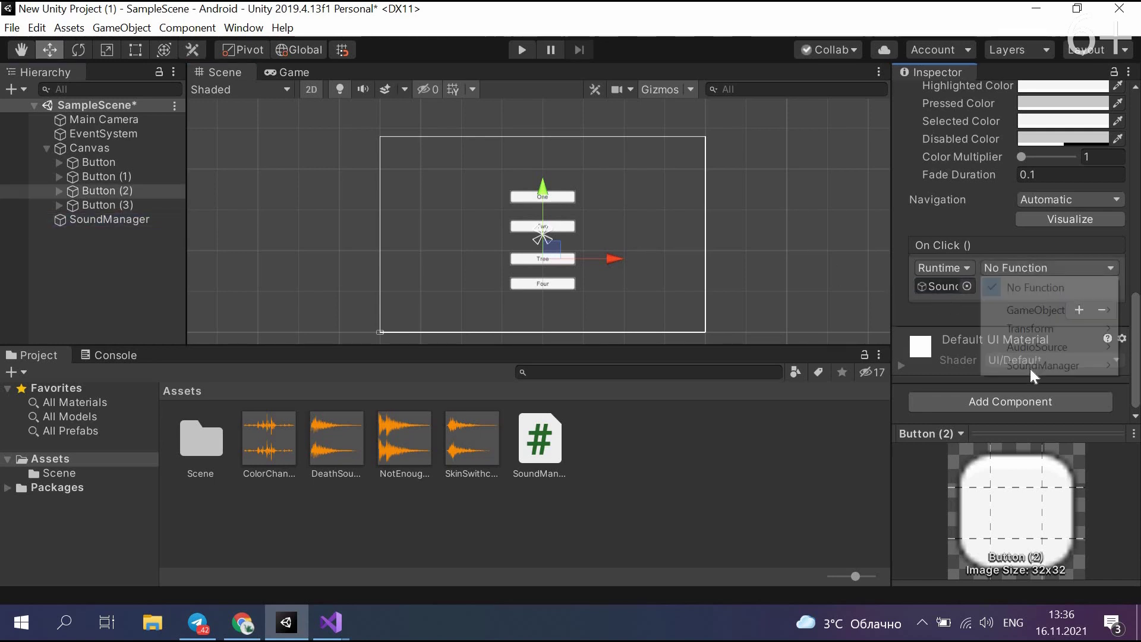
{"action": "mouse_move", "coordinate": [1043, 365]}
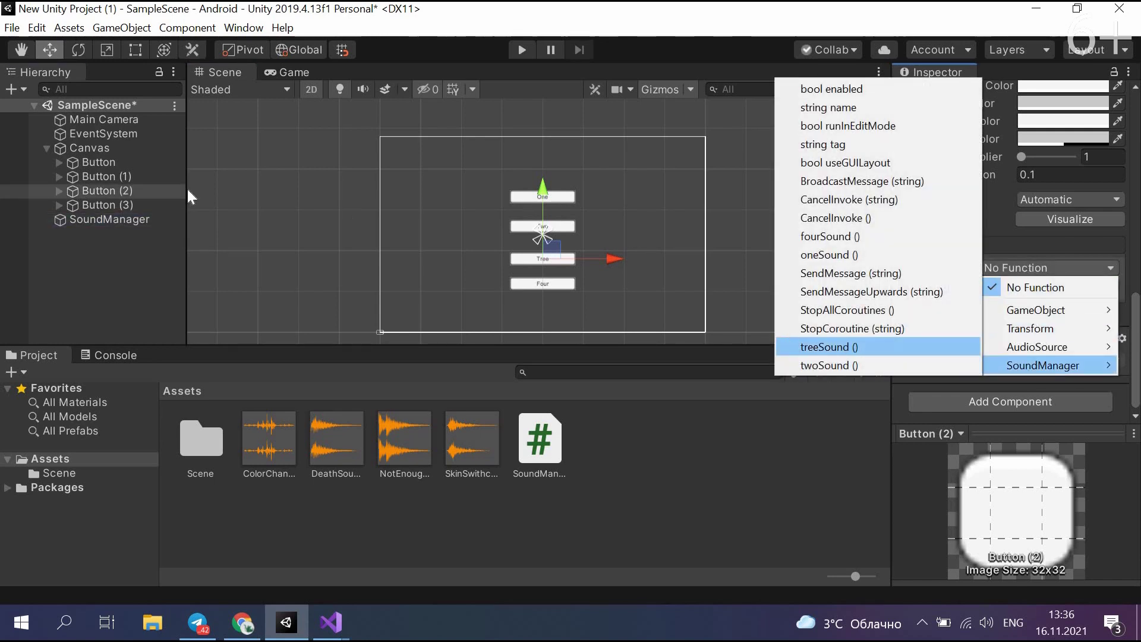
{"action": "key", "text": "Return"}
Step: Make Button (3)'s On Click event call SoundManager.fourSound
{"action": "left_click", "coordinate": [101, 205]}
{"action": "mouse_move", "coordinate": [148, 219]}
{"action": "left_mouse_down"}
{"action": "mouse_move", "coordinate": [954, 309]}
{"action": "mouse_move", "coordinate": [932, 285]}
{"action": "left_mouse_up"}
{"action": "left_click", "coordinate": [1043, 266]}
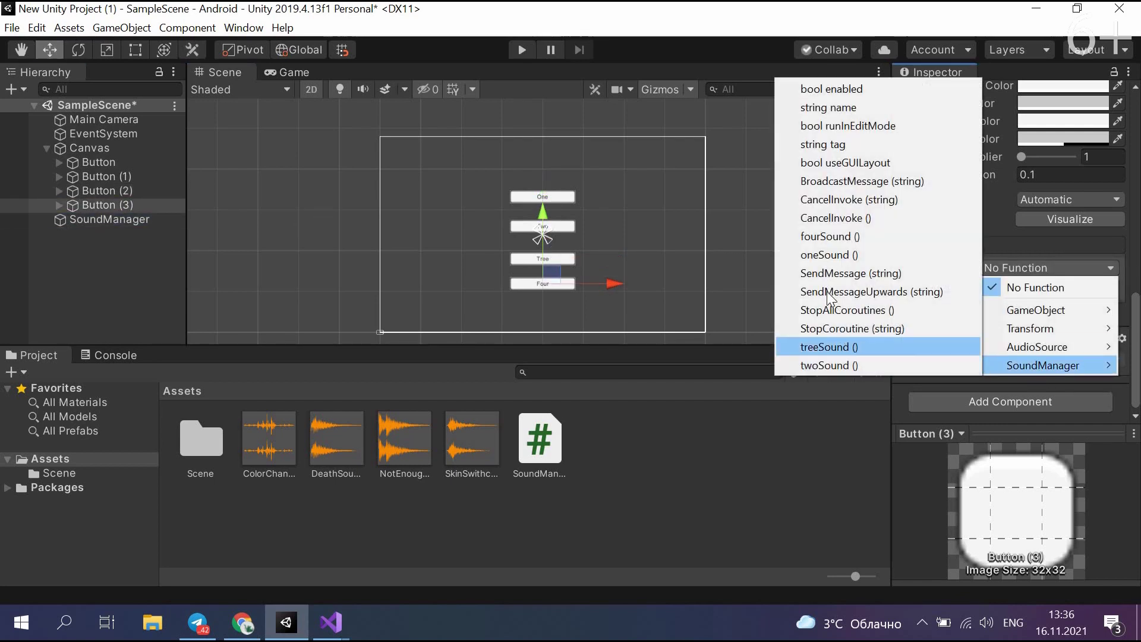
{"action": "left_click", "coordinate": [822, 236]}
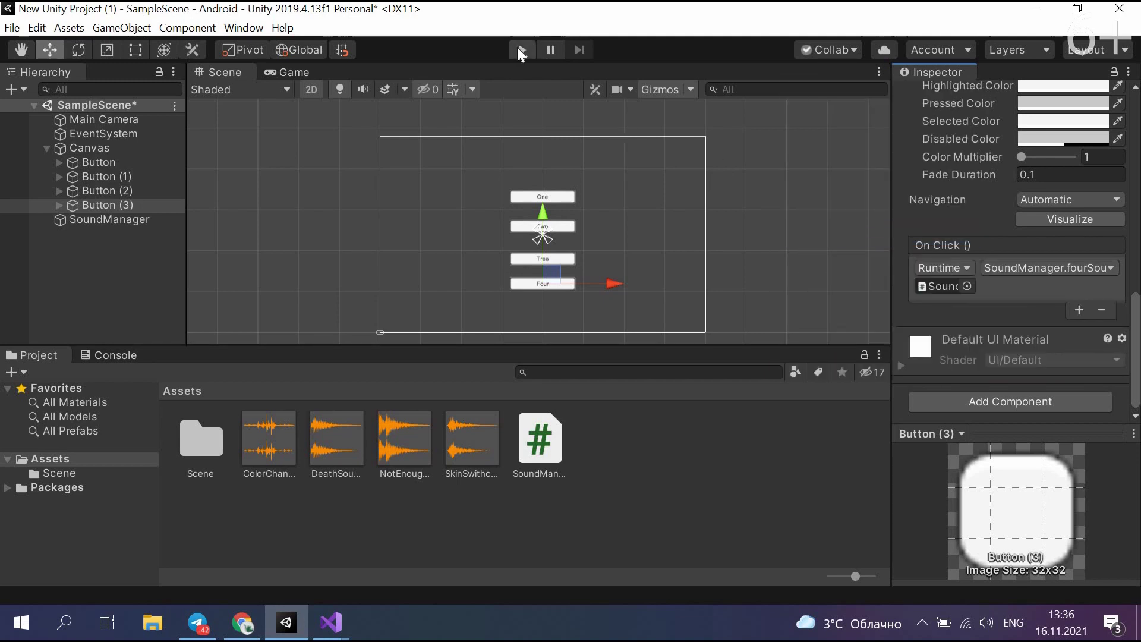
Step: Enter Play mode and select SoundManager to watch its Audio Source
{"action": "left_click", "coordinate": [516, 51]}
{"action": "left_click", "coordinate": [117, 219]}
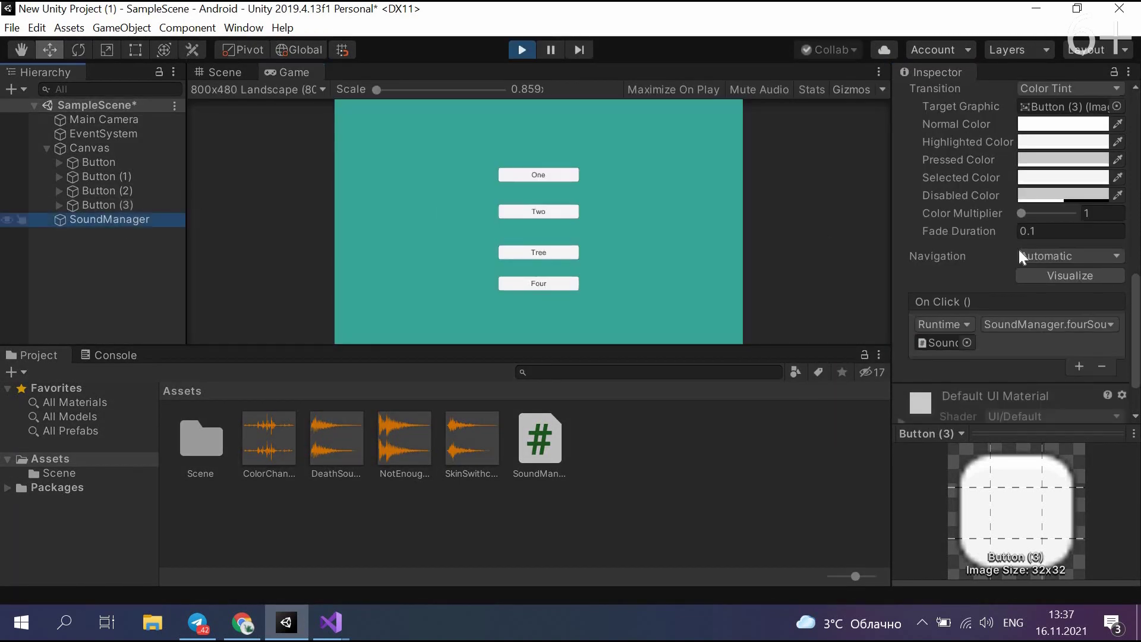
{"action": "scroll", "coordinate": [1024, 258], "scroll_direction": "up", "scroll_amount": 10}
{"action": "scroll", "coordinate": [1011, 227], "scroll_direction": "up", "scroll_amount": 5}
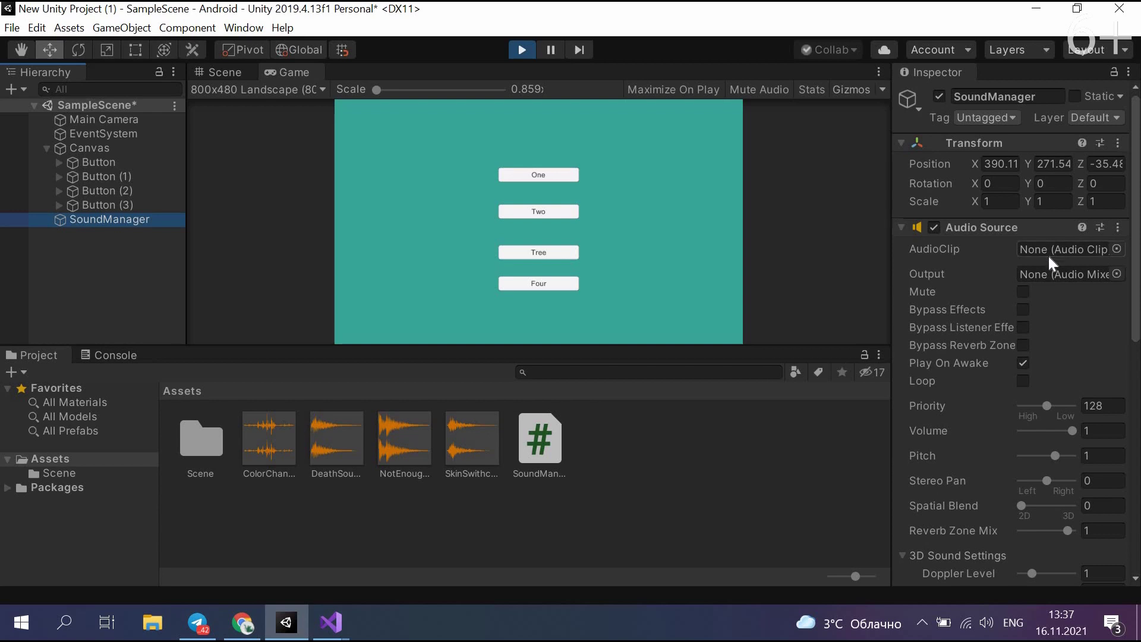
Step: Press One, Two, Tree and Four in the Game view, ending on the SkinSwitch clip
{"action": "left_click", "coordinate": [539, 177]}
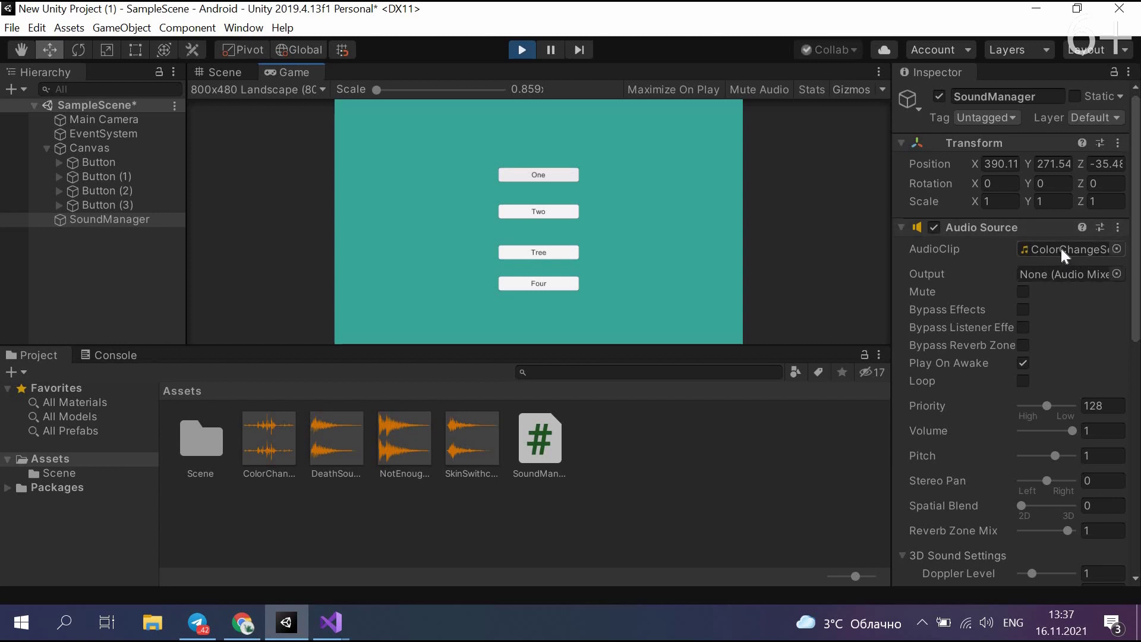
{"action": "scroll", "coordinate": [1038, 276], "scroll_direction": "down", "scroll_amount": 5}
{"action": "scroll", "coordinate": [1061, 449], "scroll_direction": "down", "scroll_amount": 10}
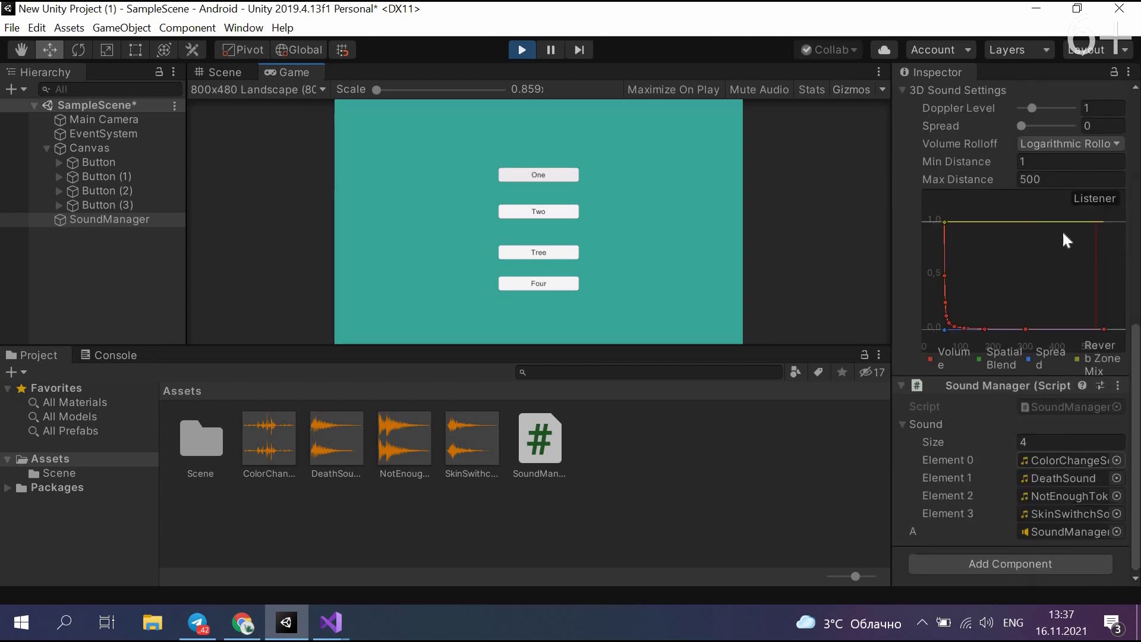
{"action": "scroll", "coordinate": [1061, 231], "scroll_direction": "up", "scroll_amount": 15}
{"action": "left_click", "coordinate": [558, 214]}
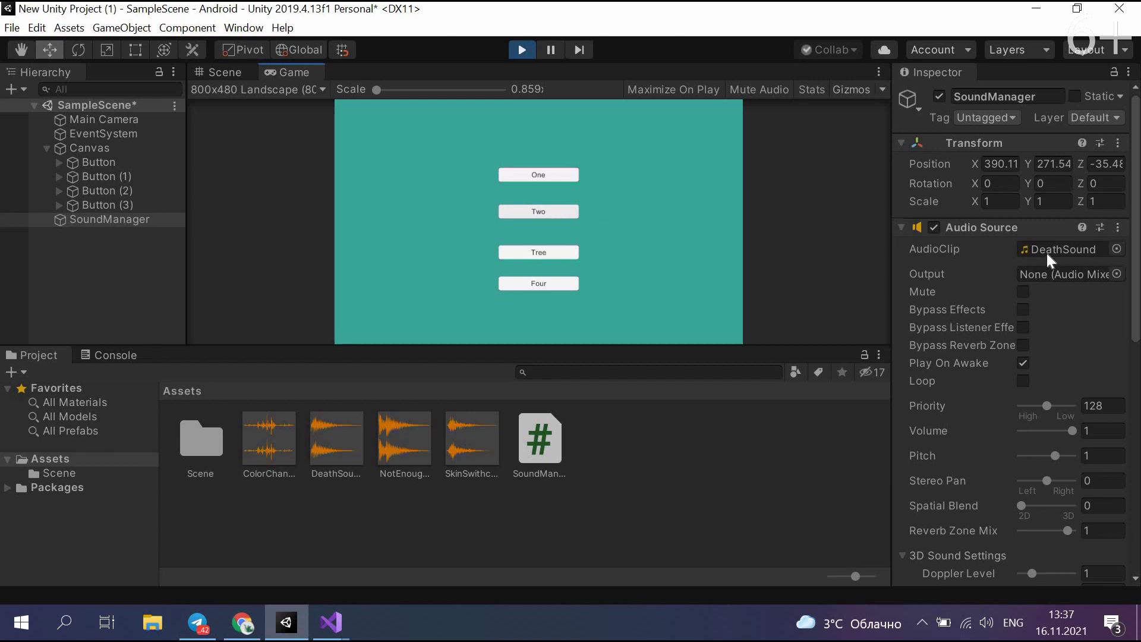
{"action": "left_click", "coordinate": [554, 253]}
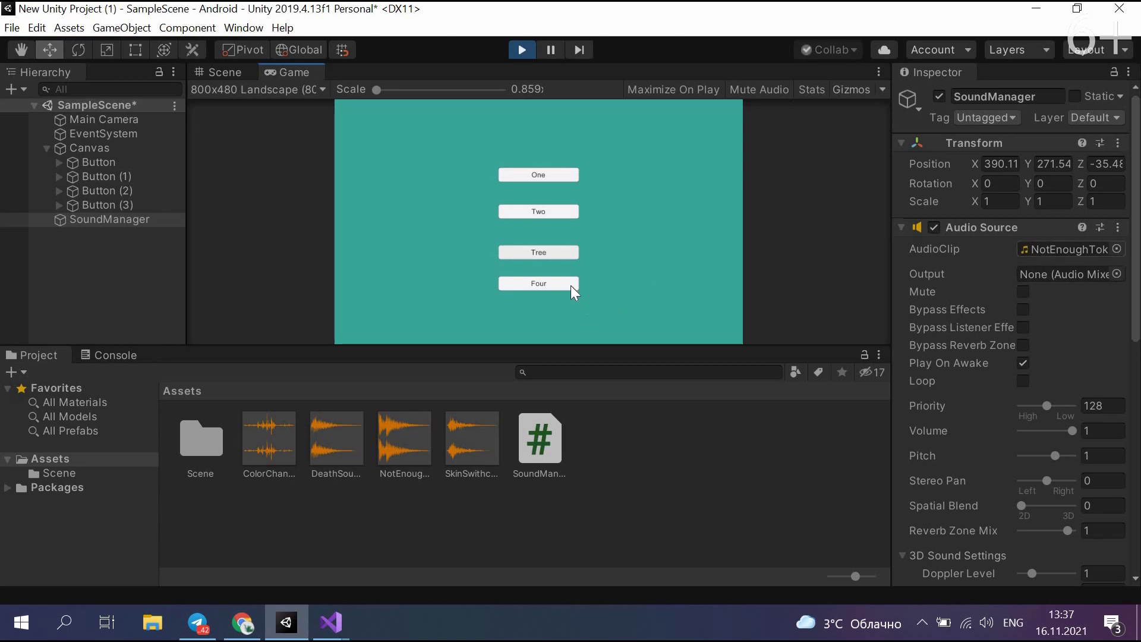
{"action": "left_click", "coordinate": [567, 284]}
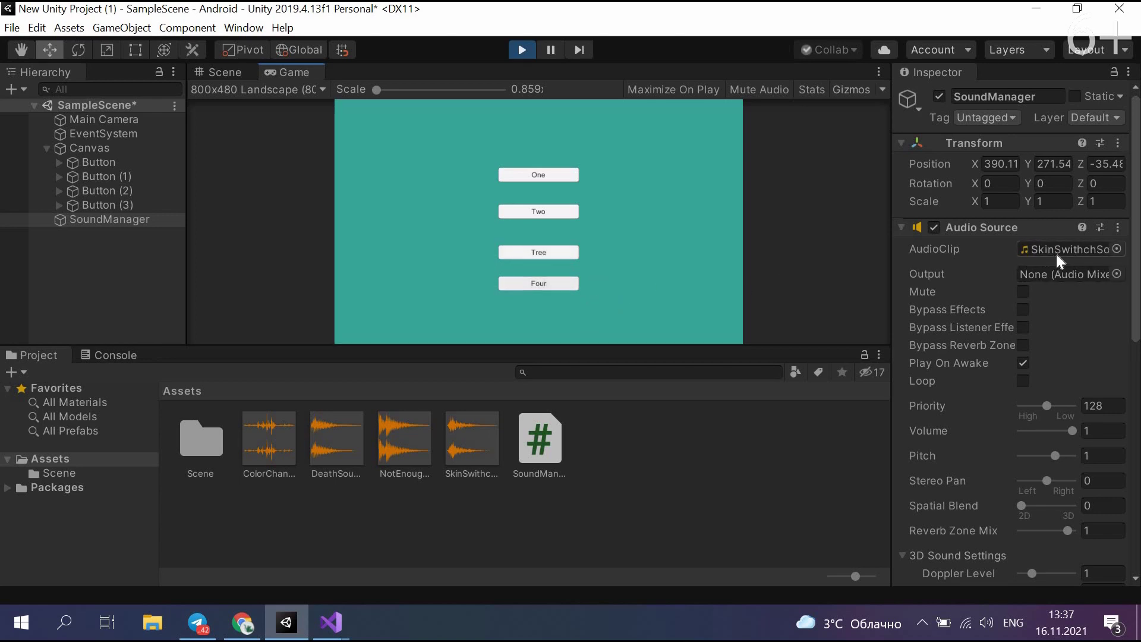
Step: Scroll down the PIXEL online programming school homepage at edu.clubpixel.ru
{"action": "scroll", "coordinate": [1057, 255], "scroll_direction": "down", "scroll_amount": 5}
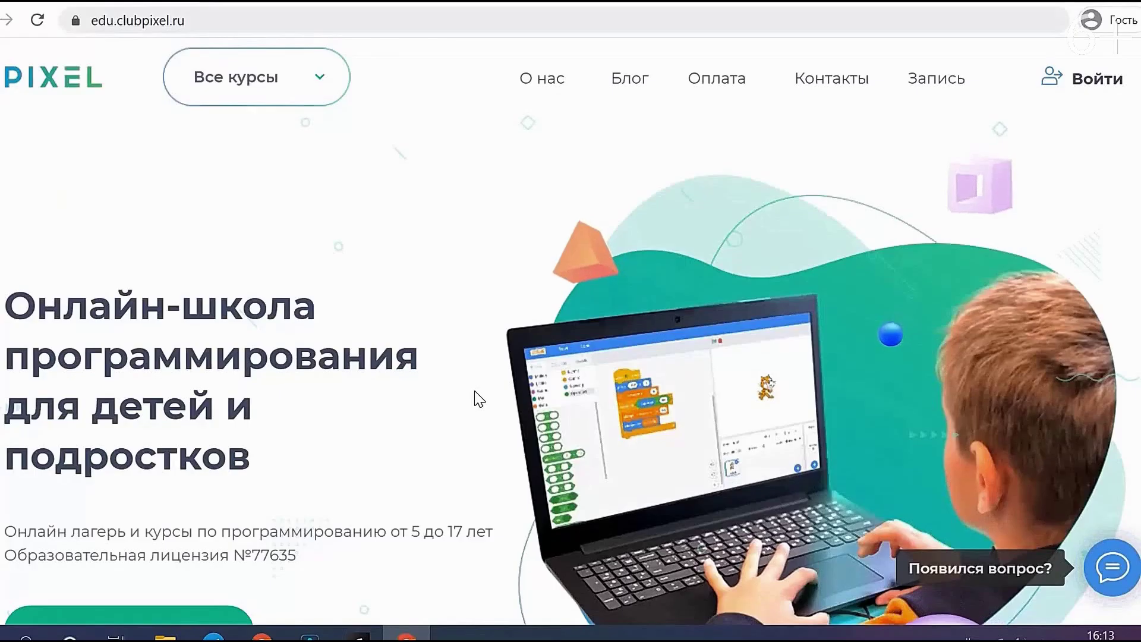